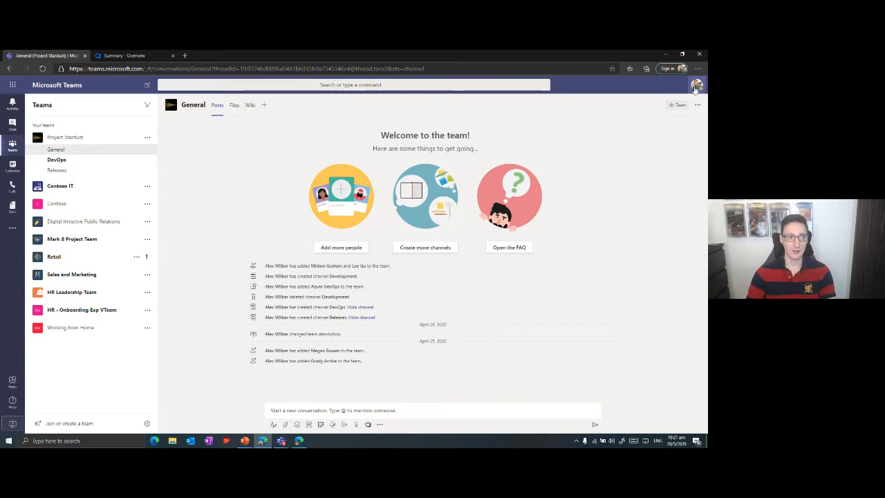
left_click(696, 85)
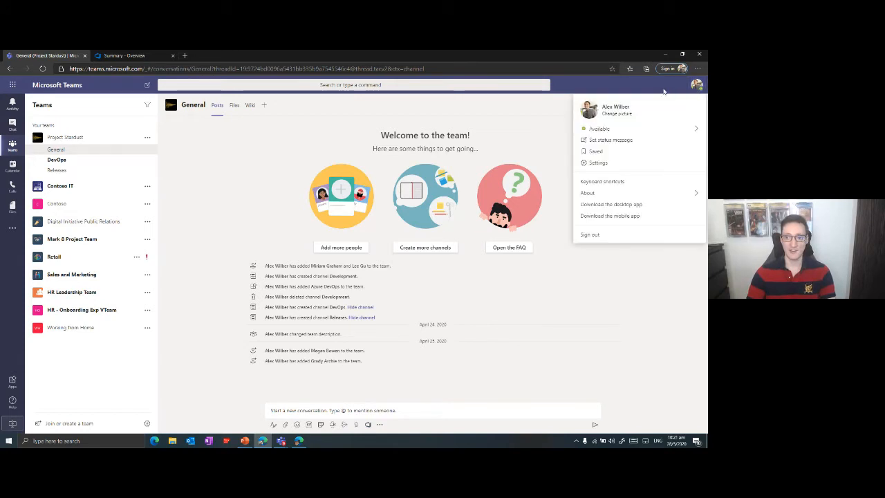
left_click(557, 318)
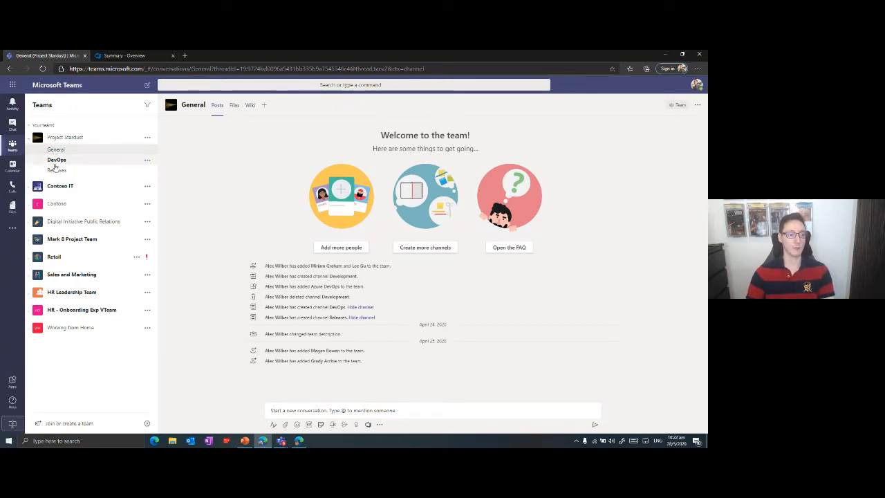
Switch to the Stardust-SmartHotel360 project in Azure DevOps and look through its recently updated work items.
left_click(114, 58)
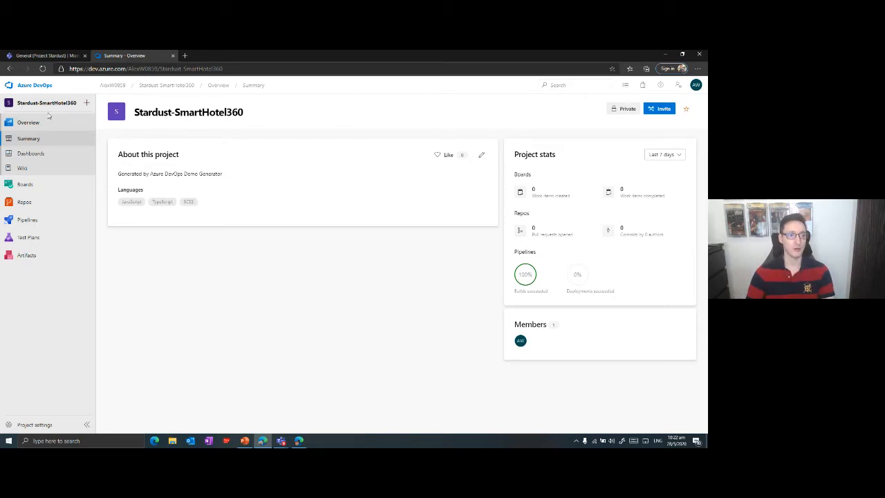
mouse_move(58, 184)
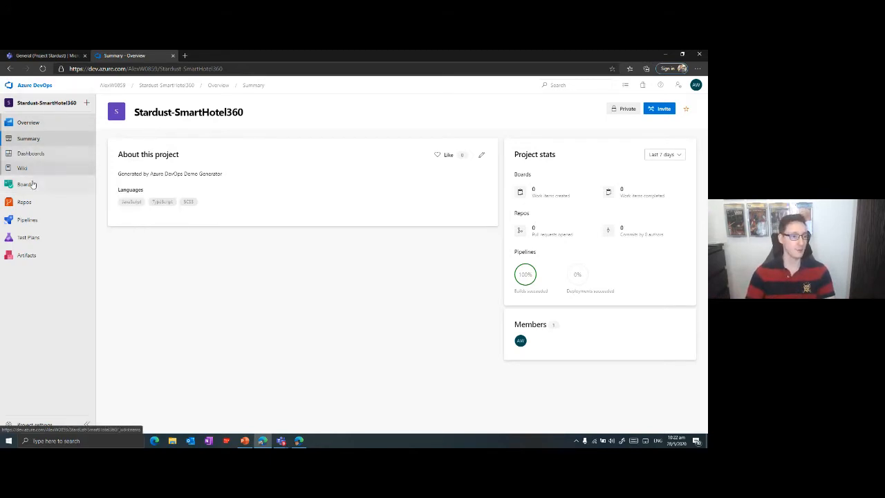
mouse_move(85, 187)
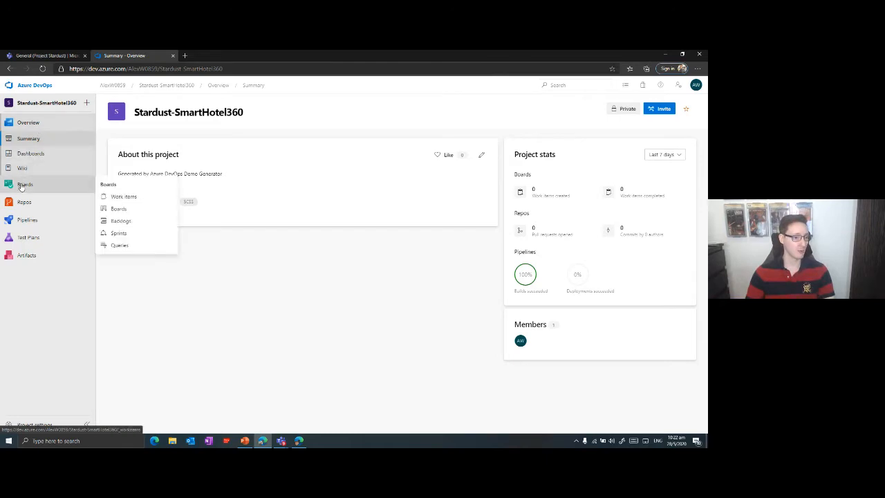
left_click(121, 197)
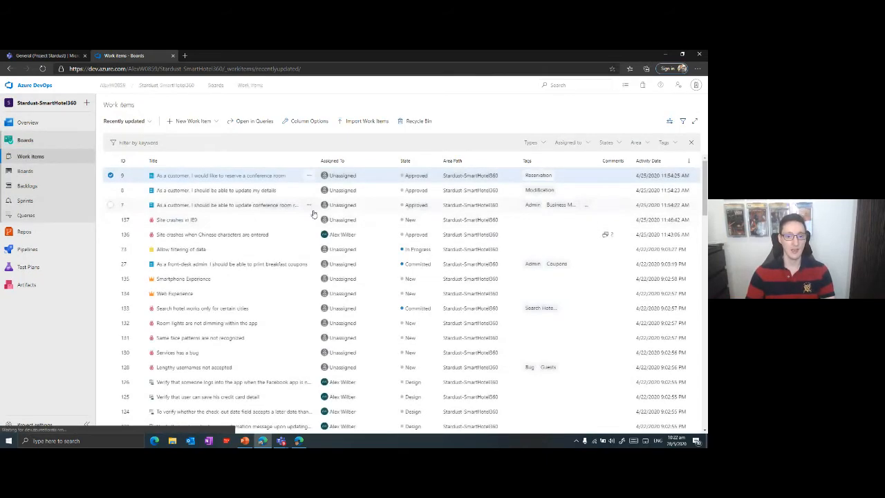
scroll(277, 276, "down", 3)
scroll(264, 220, "up", 3)
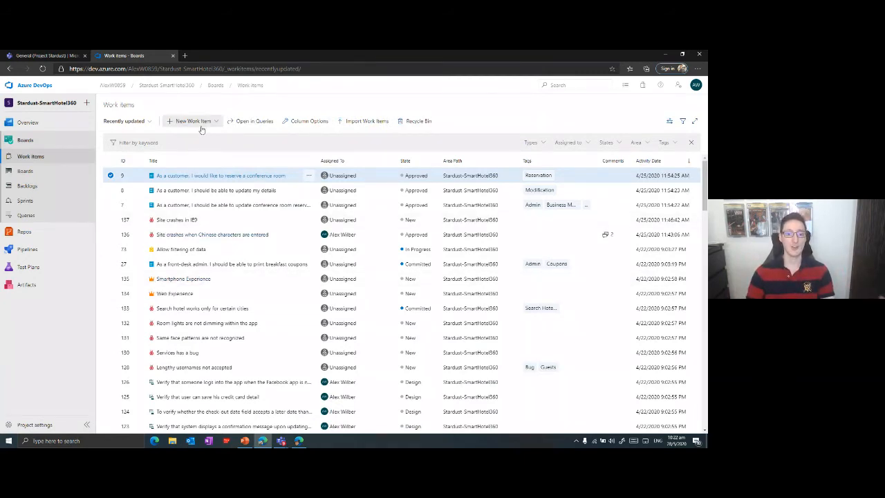
Look over the Stardust-SmartHotel360 Team board and view backlog item 10 about sending confirmations to guests.
left_click(25, 172)
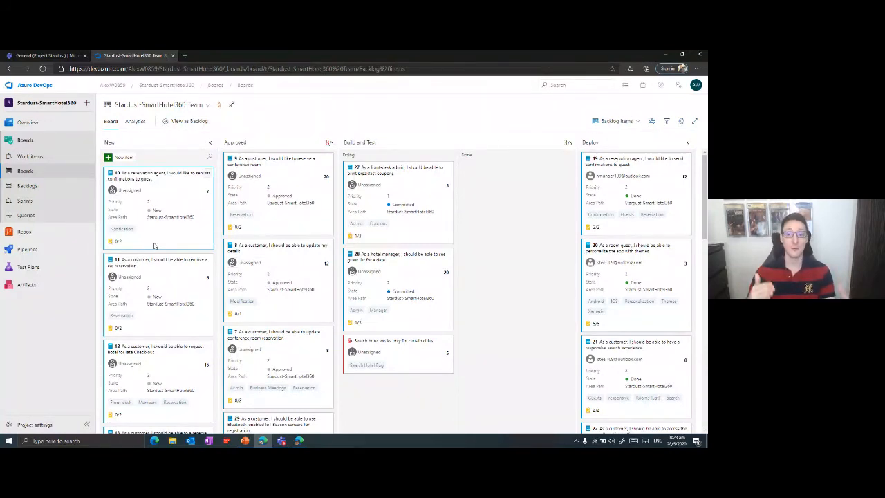
scroll(250, 260, "down", 3)
scroll(253, 259, "up", 3)
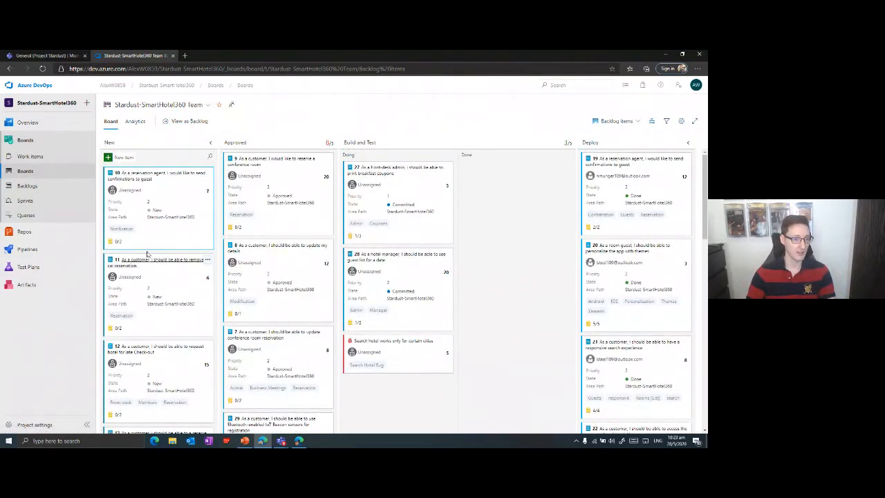
left_click(161, 176)
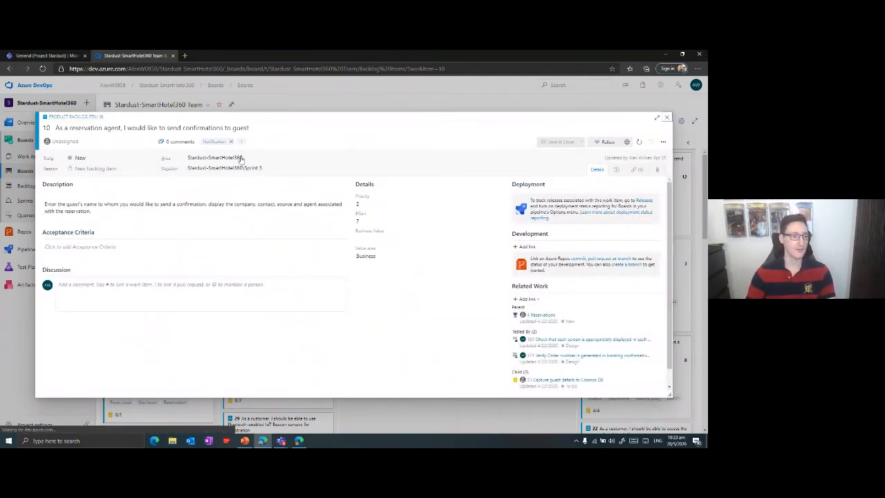
left_click(137, 108)
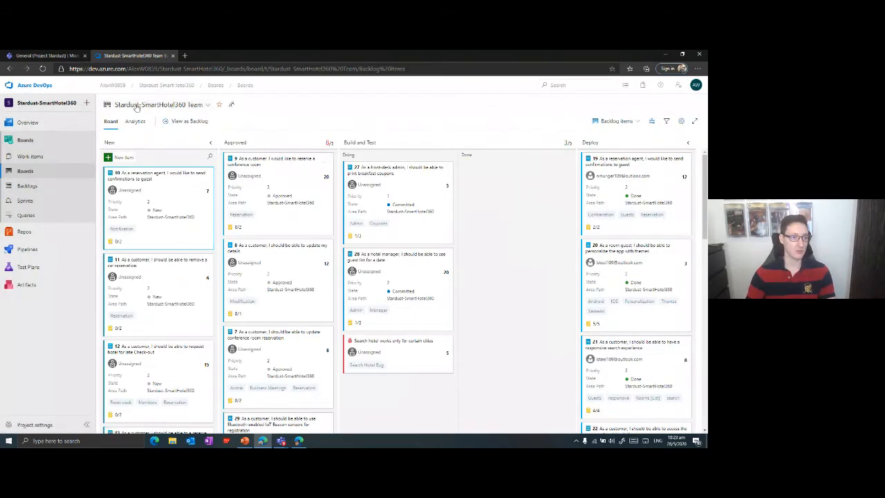
Browse the SmartHotel360 repository's files on the master branch and read through its README.
left_click(31, 238)
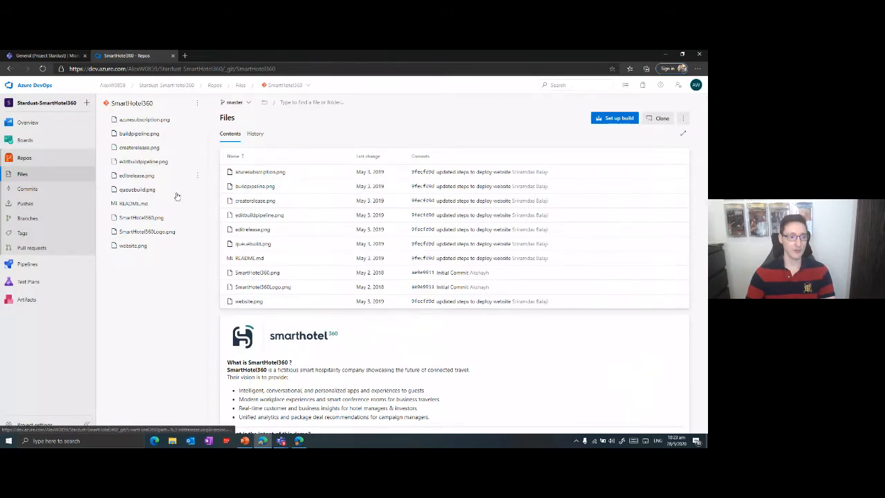
scroll(314, 200, "down", 4)
scroll(339, 208, "up", 4)
scroll(370, 215, "down", 2)
scroll(369, 215, "down", 4)
scroll(415, 277, "up", 5)
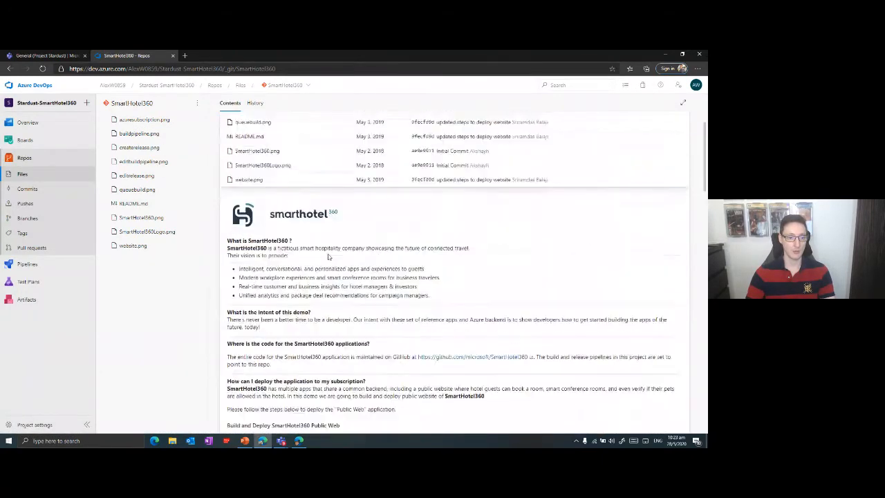
scroll(459, 302, "down", 8)
scroll(427, 276, "up", 5)
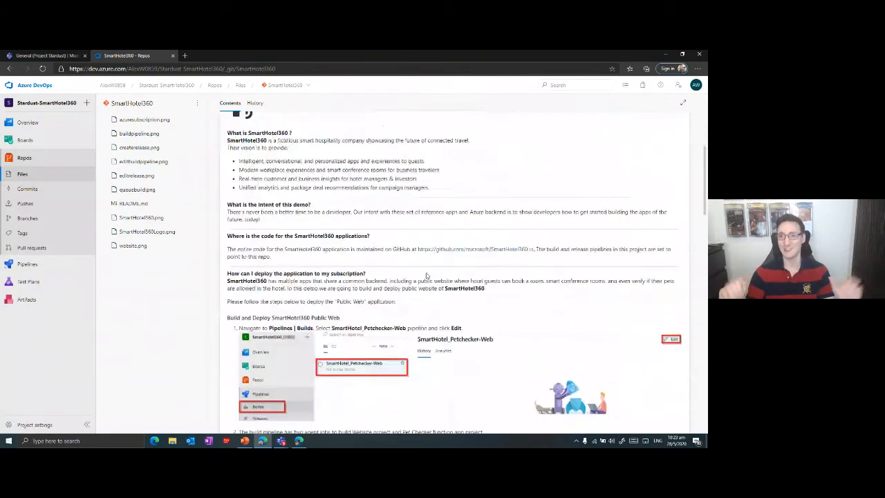
scroll(415, 270, "up", 3)
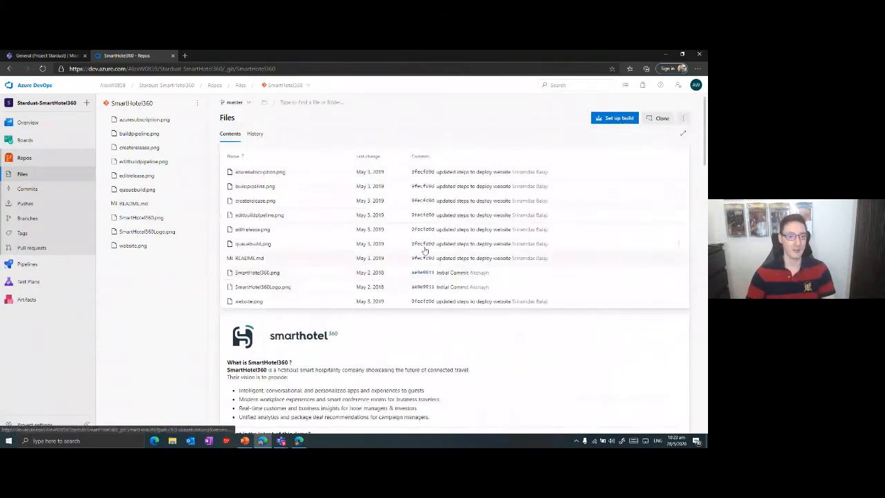
Run the SmartHotel_Petchecker-Web pipeline manually on master with the Azure Pipelines pool and vs2017-win2016 agent specification.
left_click(28, 266)
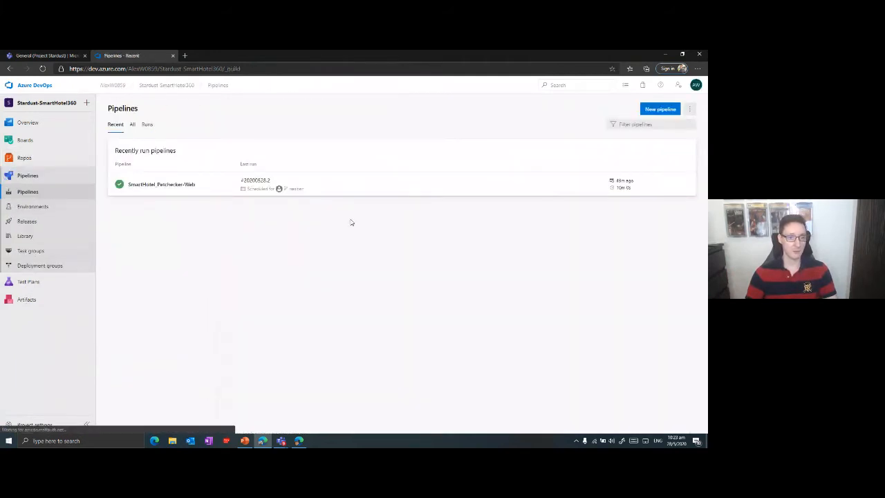
left_click(286, 181)
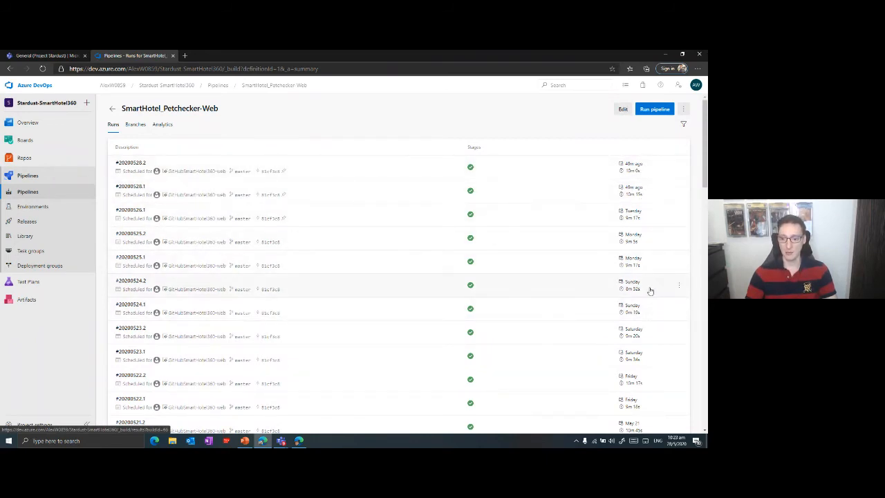
left_click(654, 112)
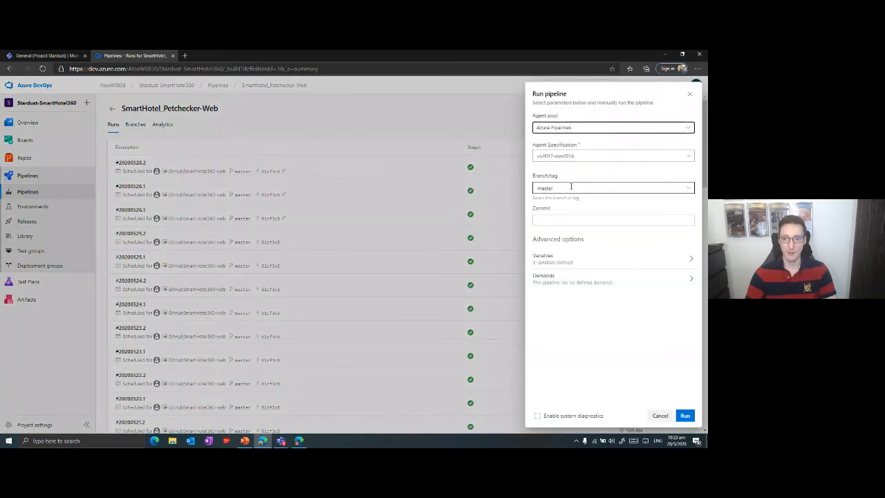
left_click(585, 155)
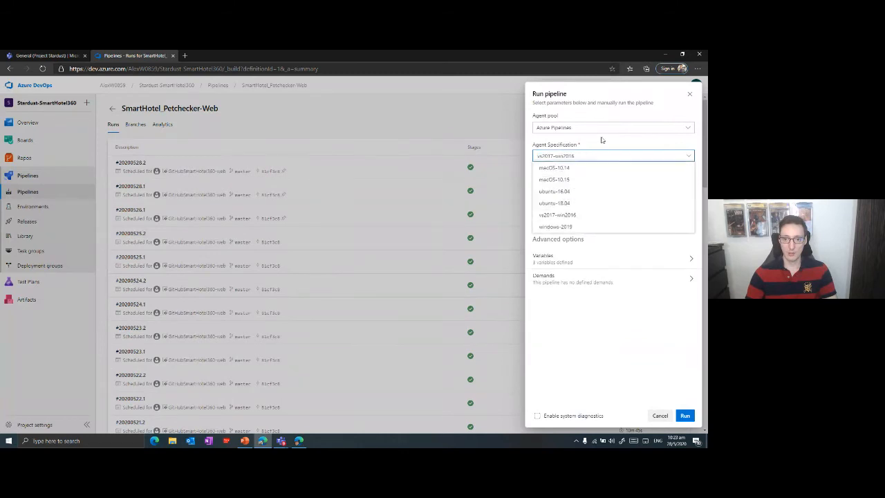
left_click(607, 157)
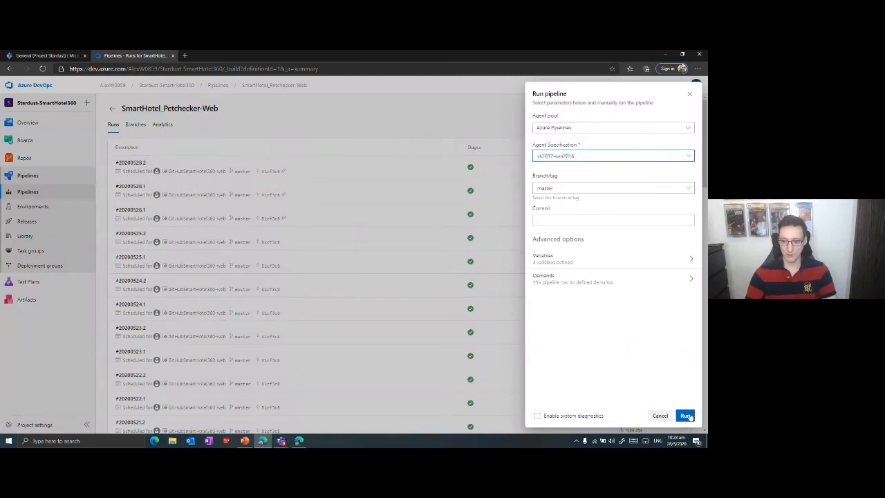
left_click(687, 415)
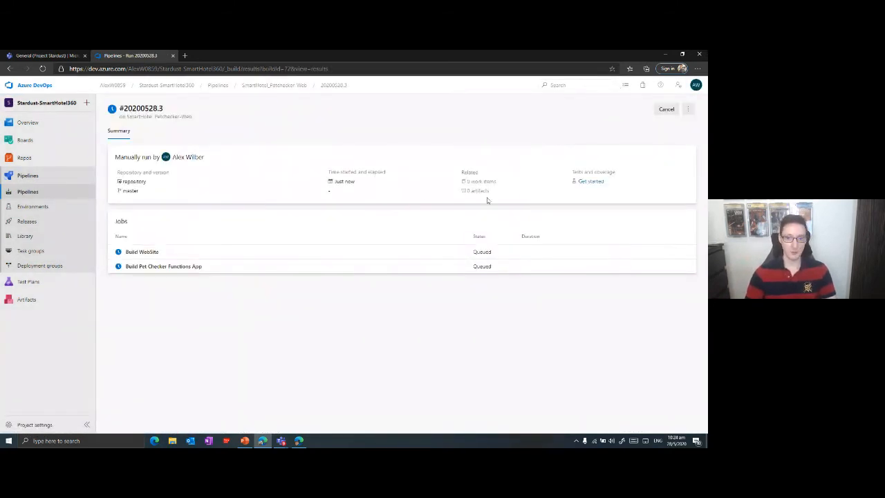
Switch to Microsoft Teams and review the Azure DevOps build notifications in Project Stardust's DevOps channel.
left_click(63, 55)
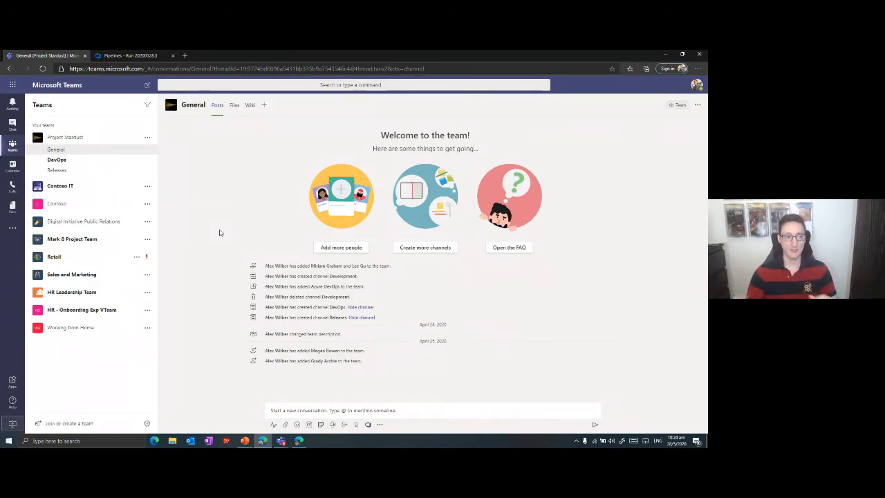
left_click(55, 162)
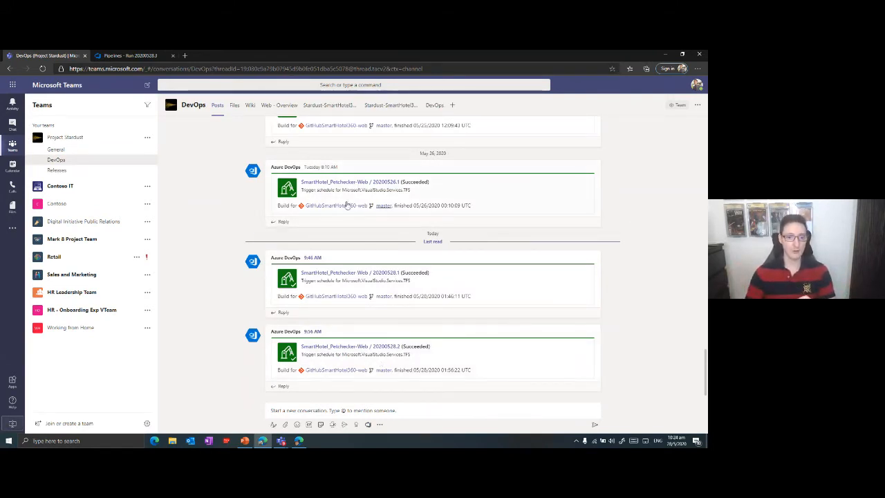
scroll(336, 235, "up", 2)
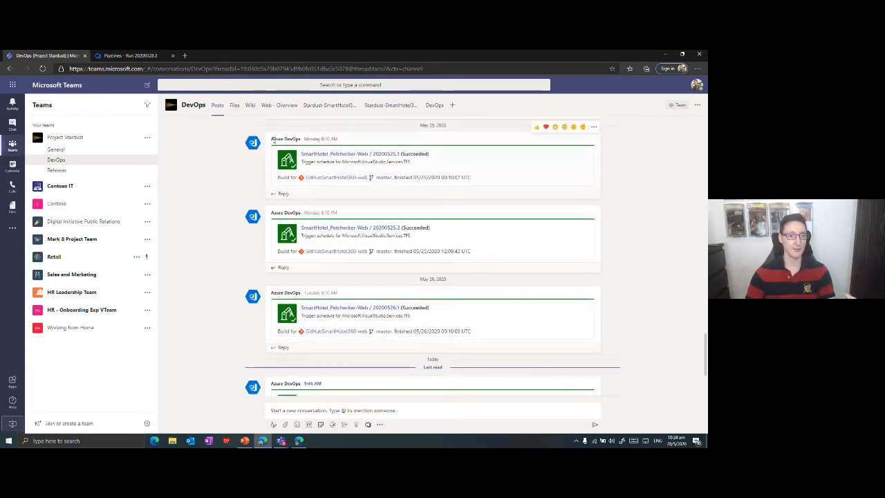
left_click_drag(274, 141, 493, 208)
left_click(494, 208)
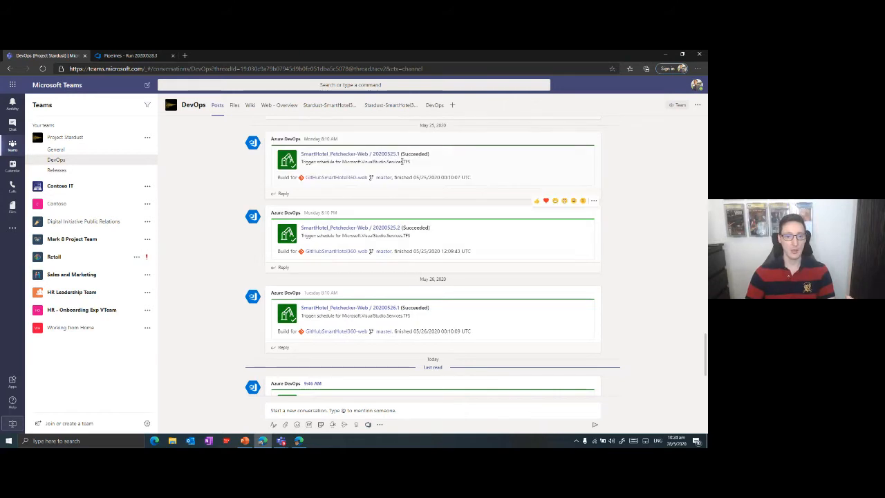
scroll(415, 242, "down", 3)
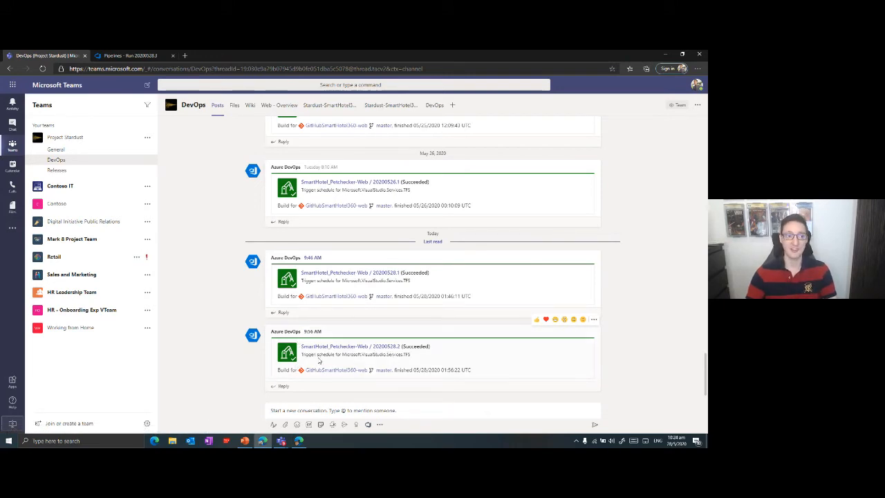
Return to Azure DevOps and view the list of SmartHotel_Petchecker-Web pipeline runs.
left_click(132, 56)
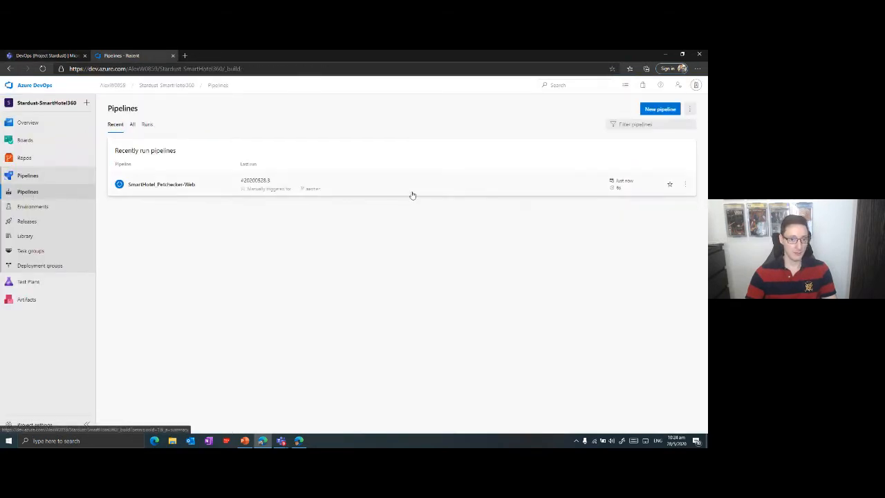
left_click(237, 190)
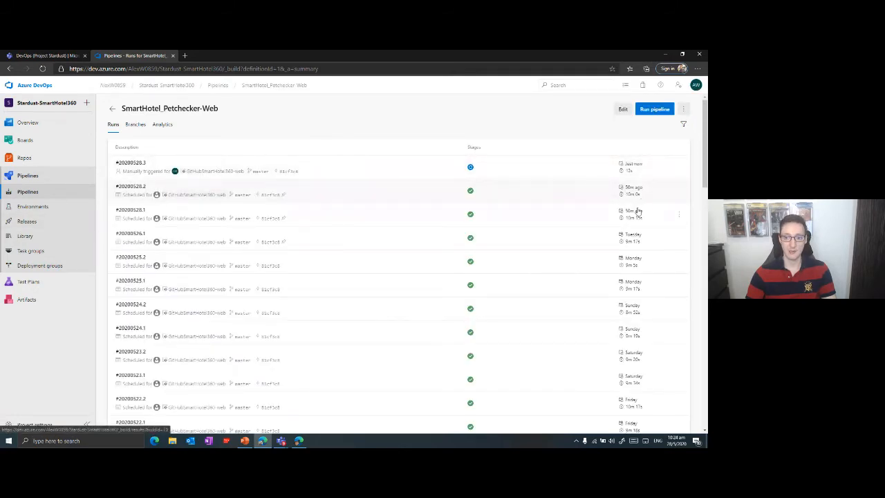
Reply "All good, great" to the 20200528.2 build notification in the Teams DevOps channel and bring up the other browser window.
left_click(54, 57)
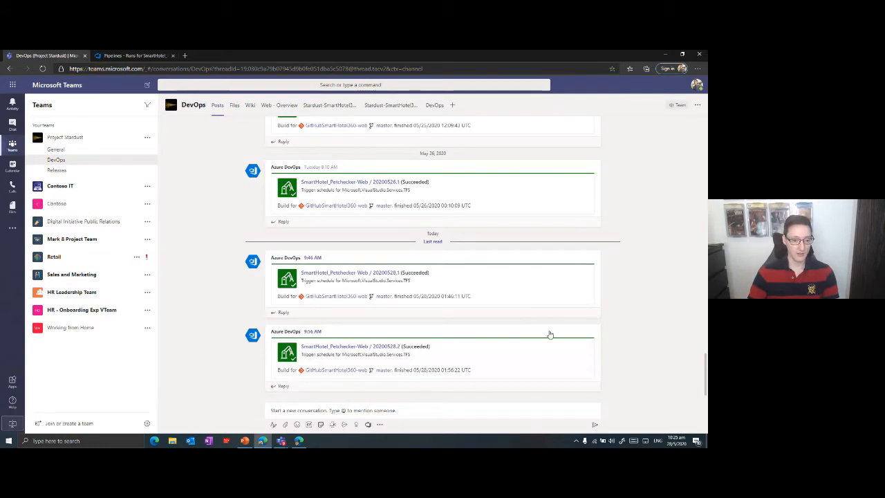
left_click(283, 385)
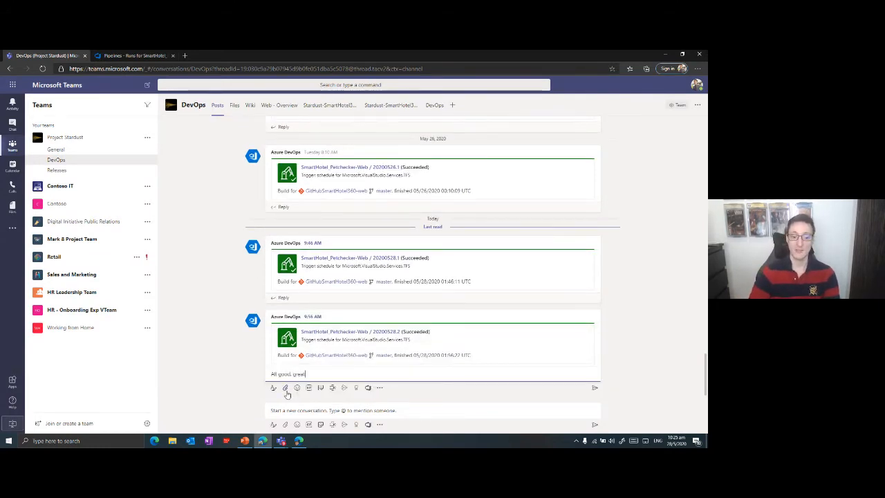
key("Return")
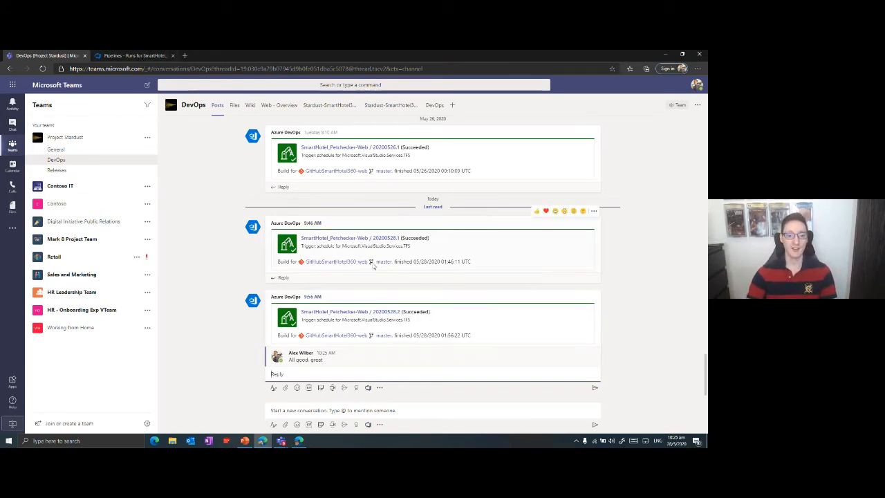
left_click(300, 441)
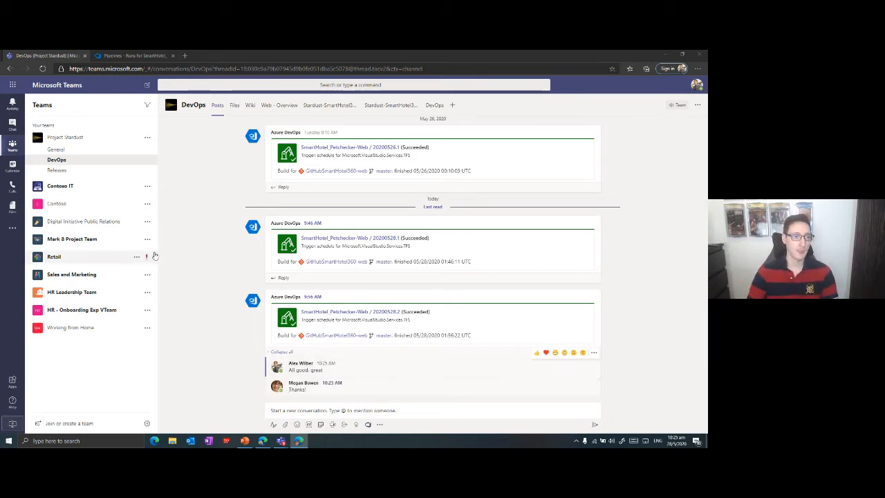
Switch to Azure DevOps and start another SmartHotel_Petchecker-Web run on master, picking an agent pool other than Default.
left_click(135, 55)
left_click(655, 109)
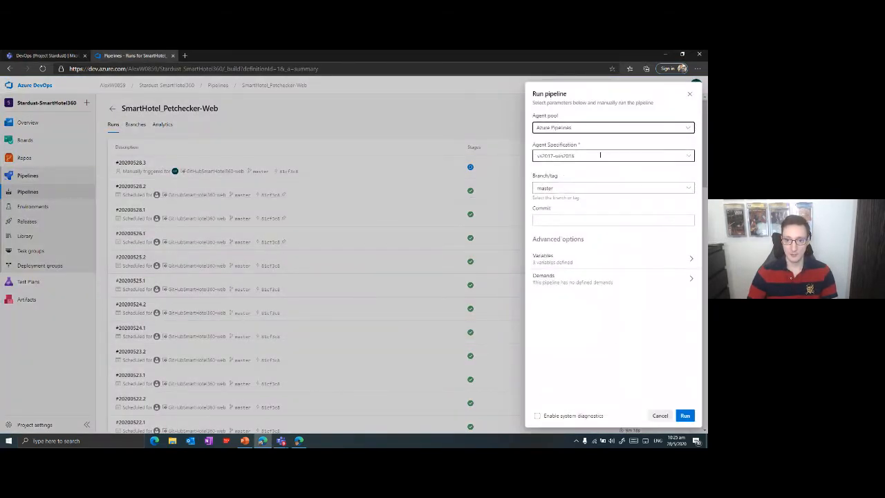
left_click(665, 127)
left_click(546, 178)
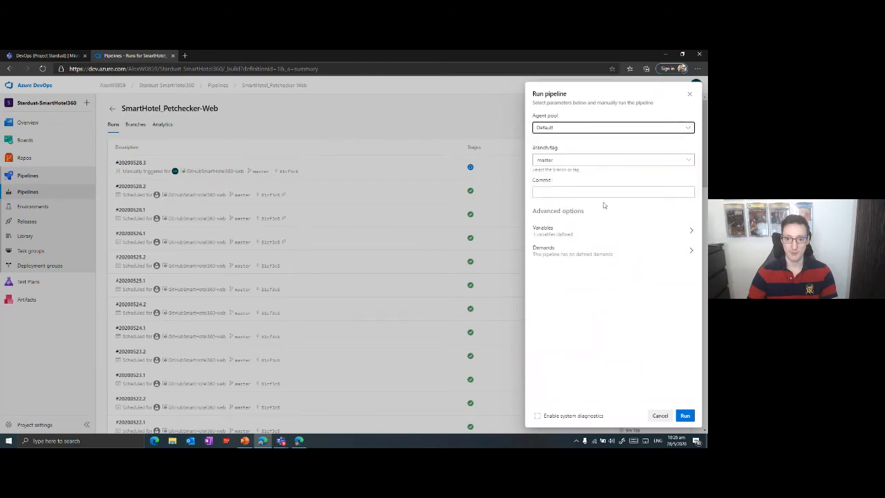
left_click(556, 128)
left_click(552, 190)
left_click(683, 416)
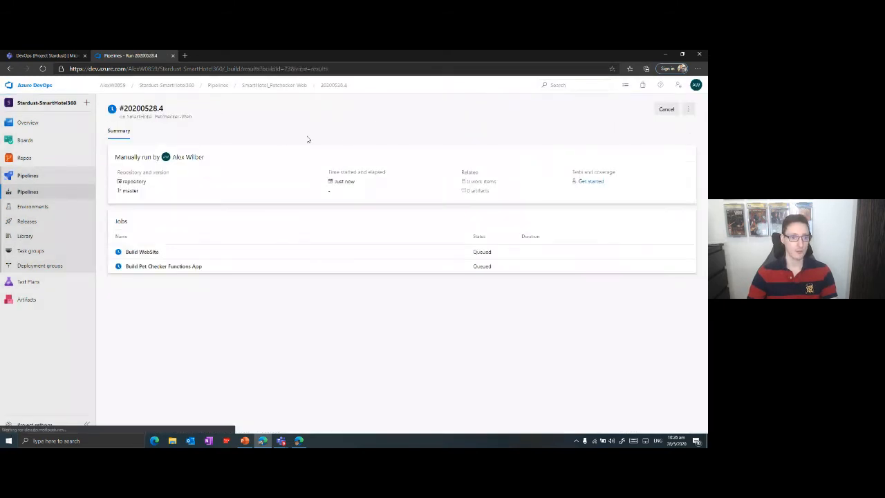
Check the DevOps channel in Microsoft Teams and the 20200528.4 run's job status in Azure DevOps, ending back in Teams.
left_click(50, 55)
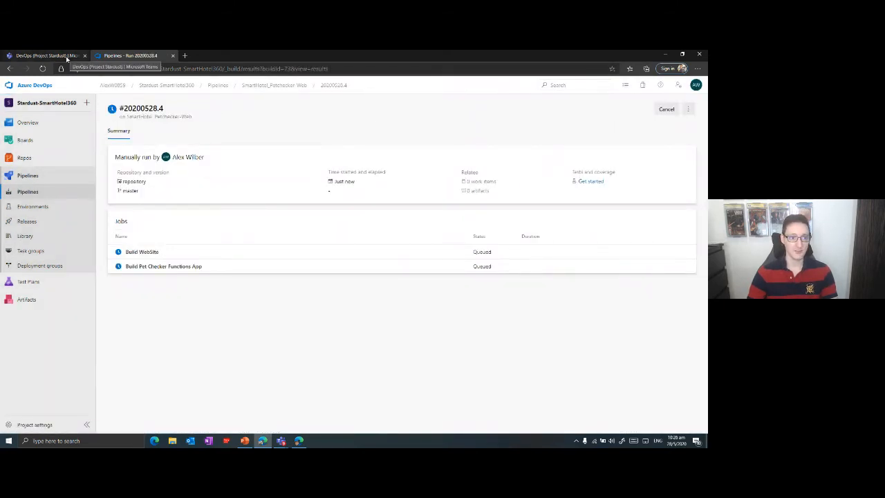
scroll(347, 340, "down", 1)
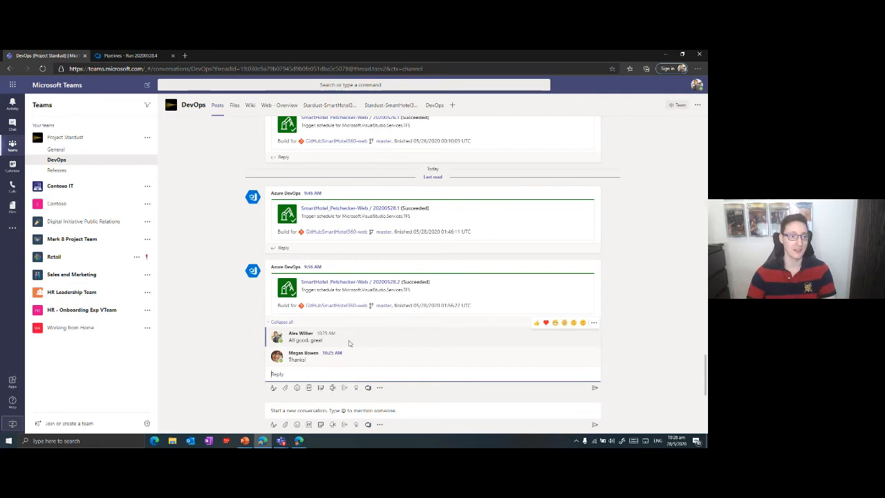
left_click(128, 55)
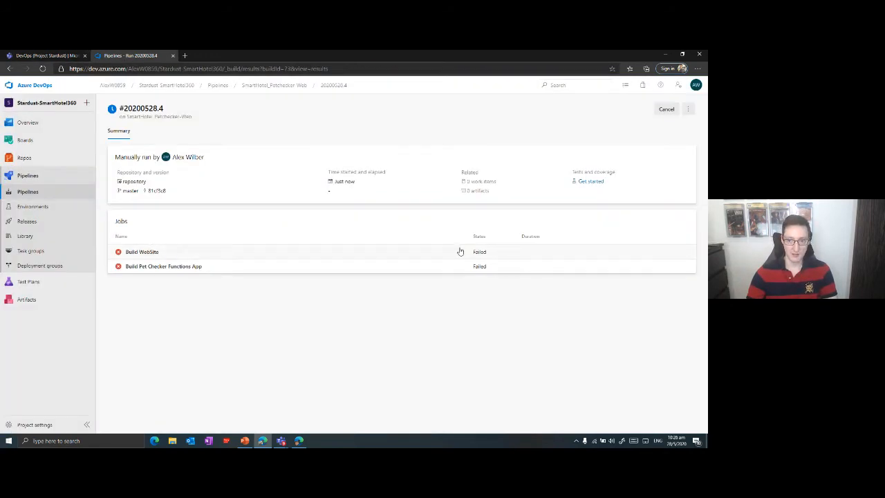
left_click(56, 58)
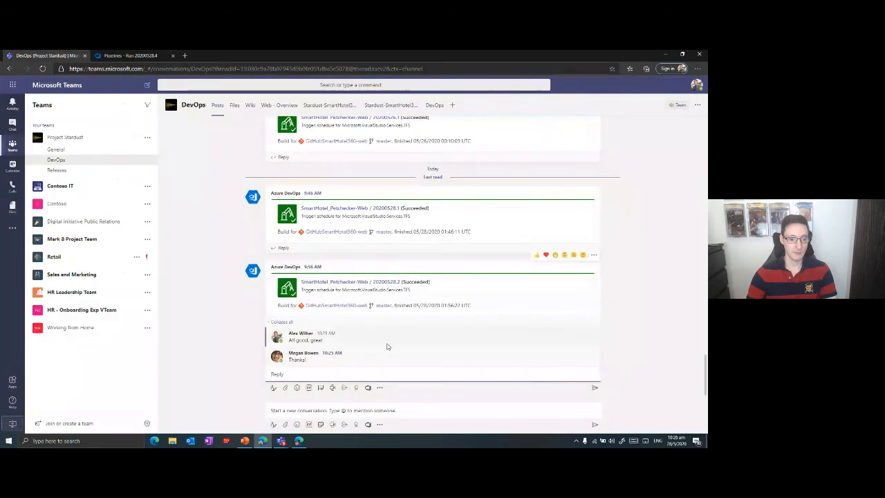
Review the configured Azure DevOps connector notifications for Project Stardust's DevOps channel, including the build completed rule, and close the connectors.
left_click(148, 161)
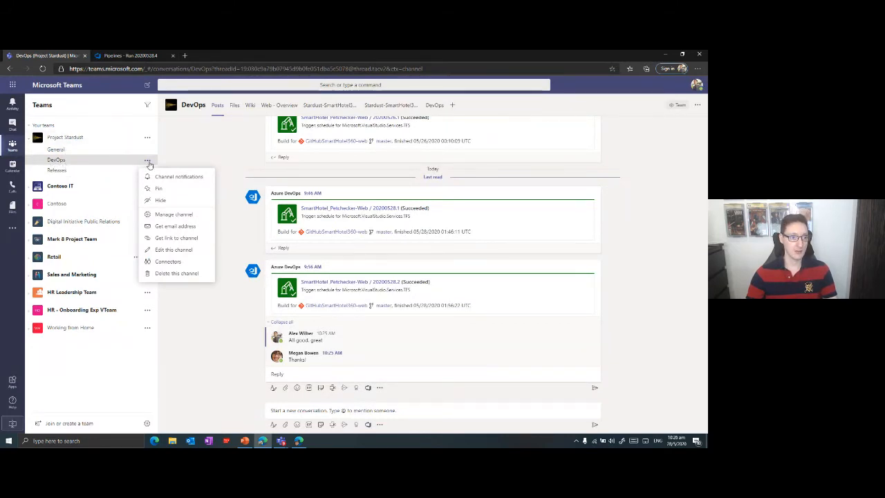
left_click(166, 262)
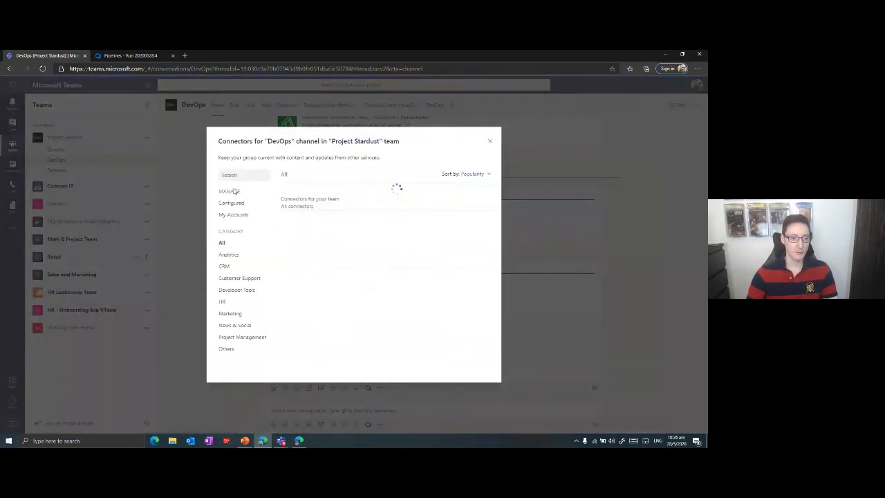
left_click(233, 203)
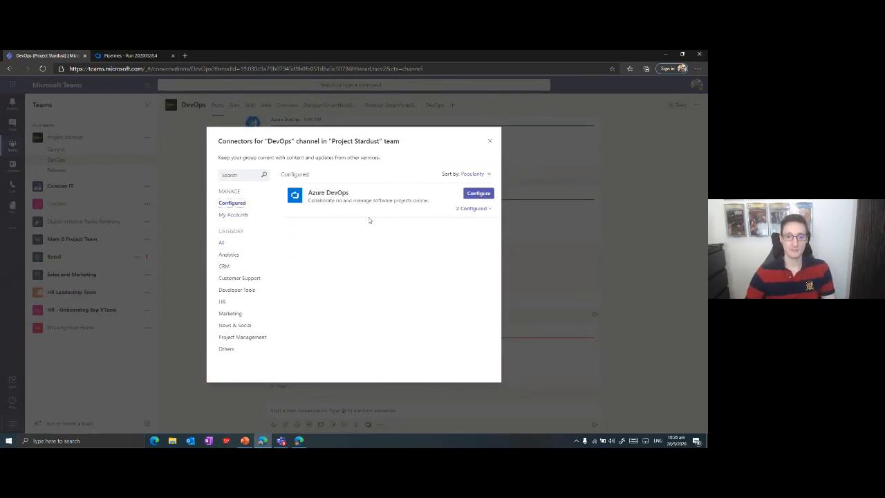
left_click(483, 209)
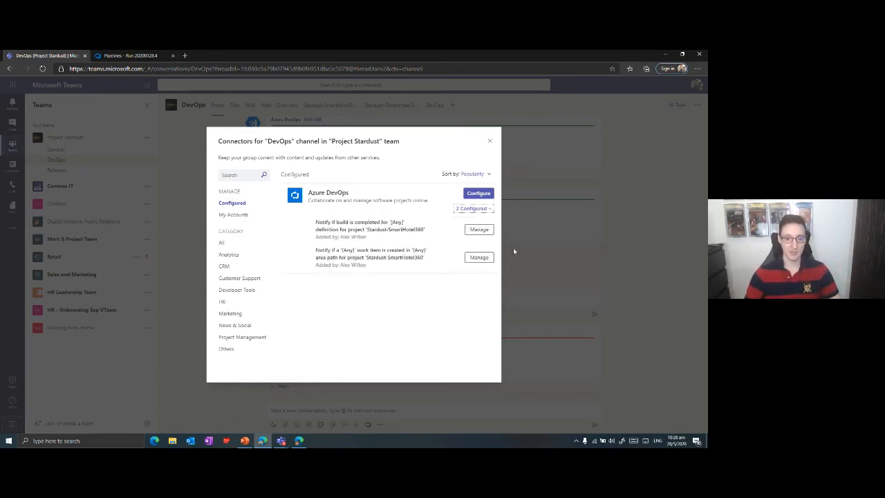
left_click_drag(322, 222, 438, 237)
left_click(341, 228)
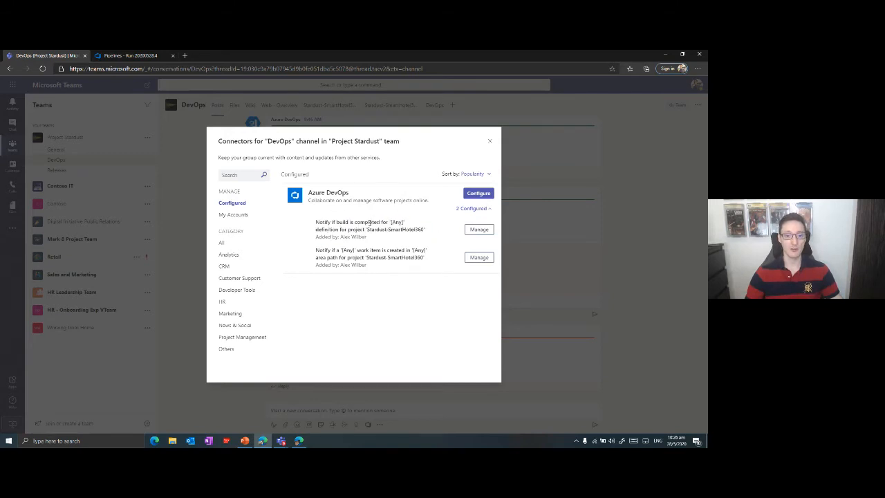
left_click_drag(367, 229, 424, 230)
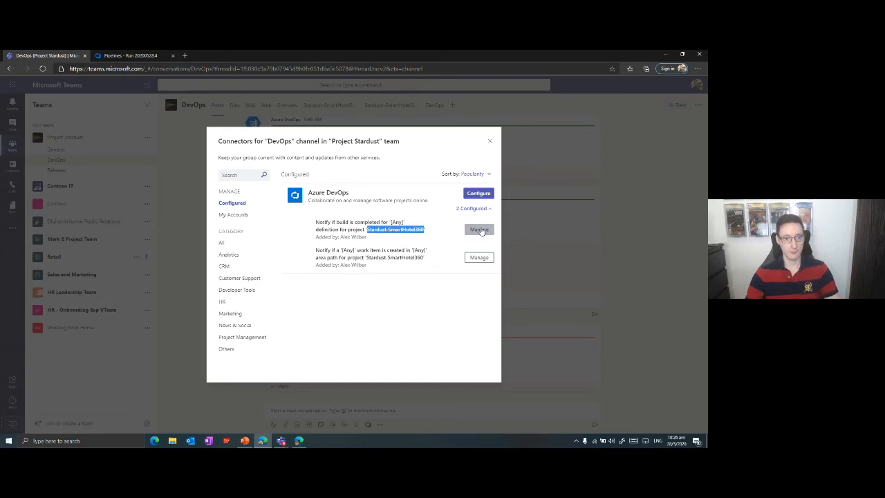
left_click(490, 141)
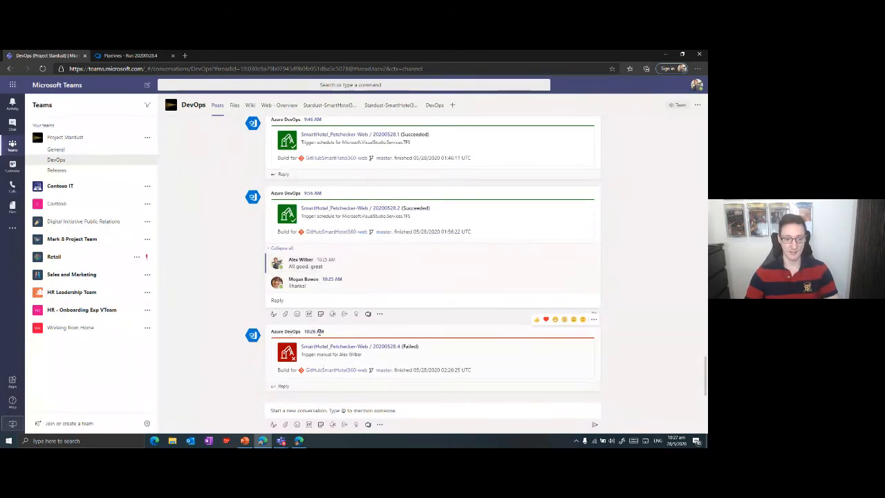
Reply "Onj it" in the thread of the failed 20200528.4 build notification in the DevOps channel.
triple_click(306, 332)
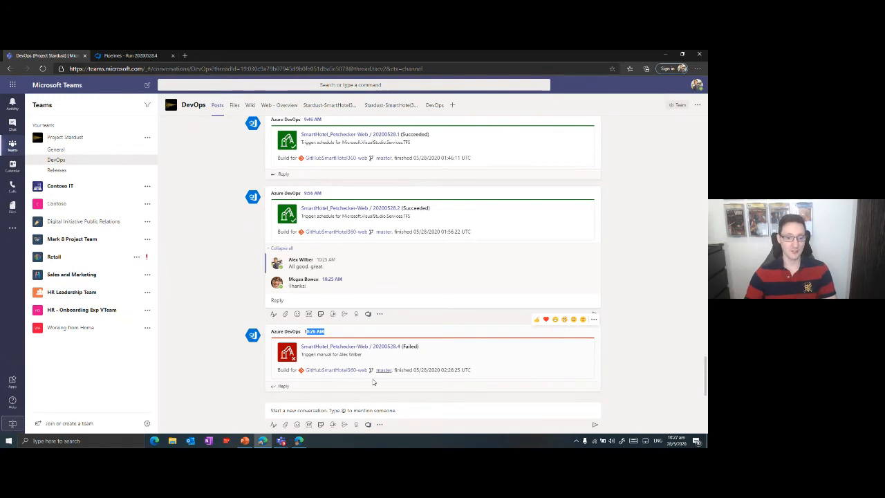
left_click(455, 345)
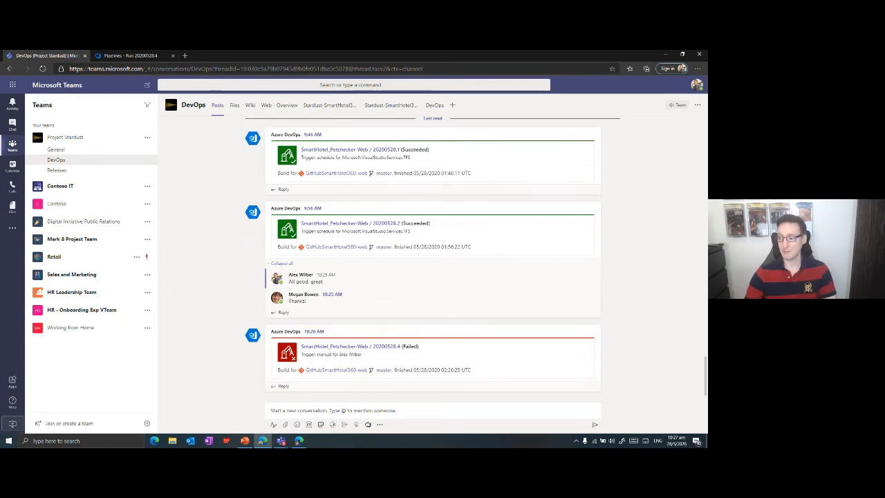
key("alt+Tab")
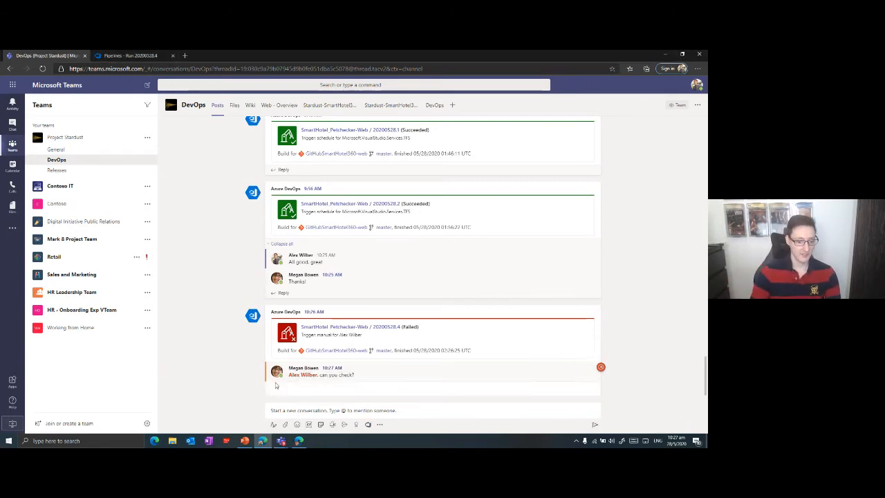
left_click(295, 386)
type("Onj it")
key("Return")
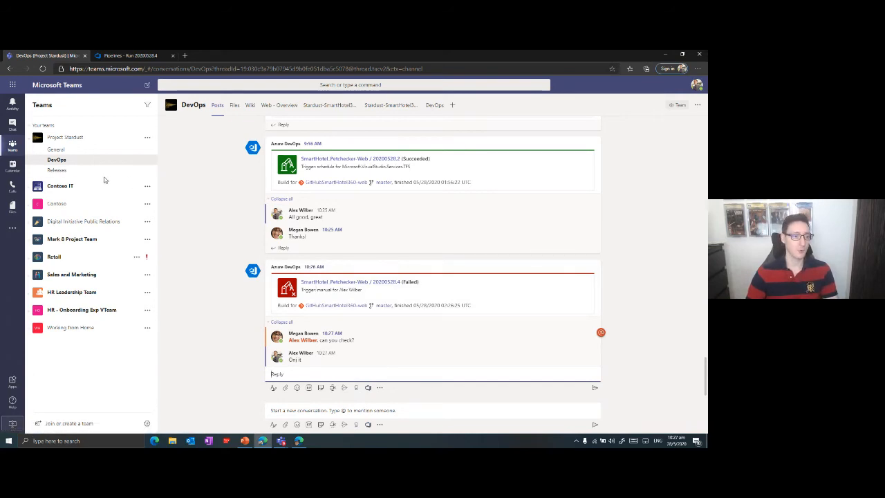
Create a standard channel named "Activities" in the Project Stardust team.
left_click(148, 137)
left_click(171, 185)
type("Activities")
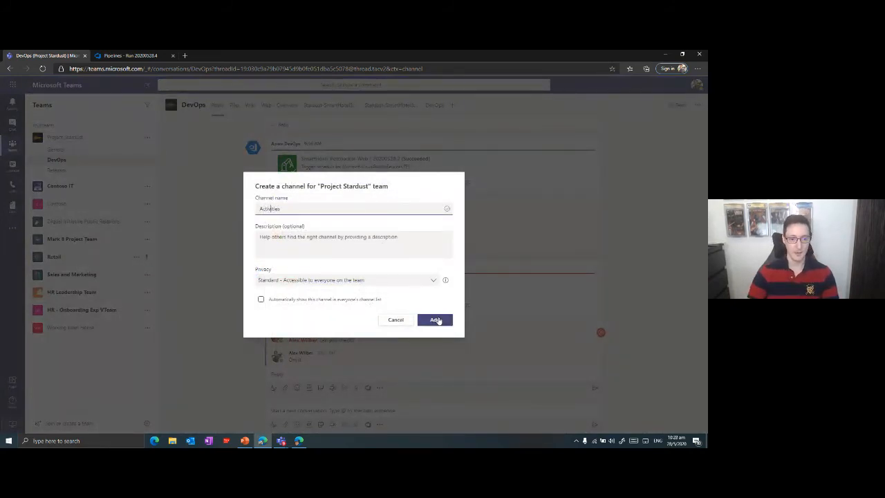
left_click(434, 319)
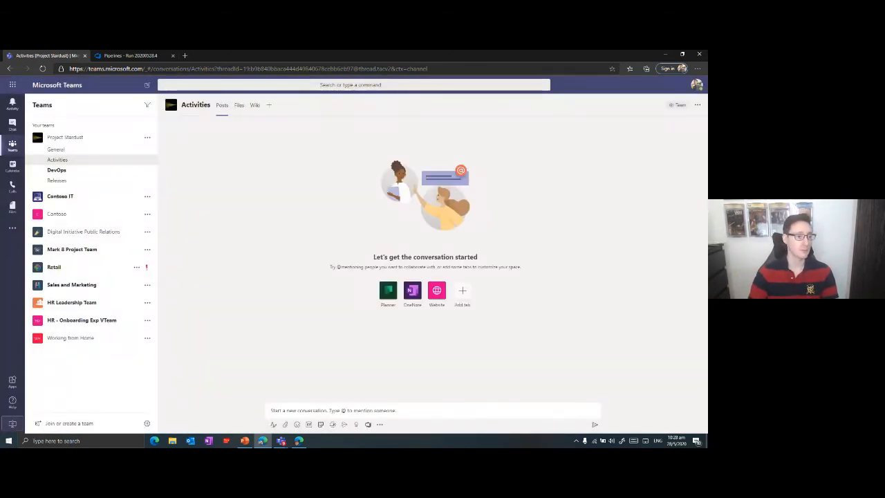
Check the Activities channel's configured connectors and start configuring the Azure DevOps connector from the full connector list.
left_click(147, 160)
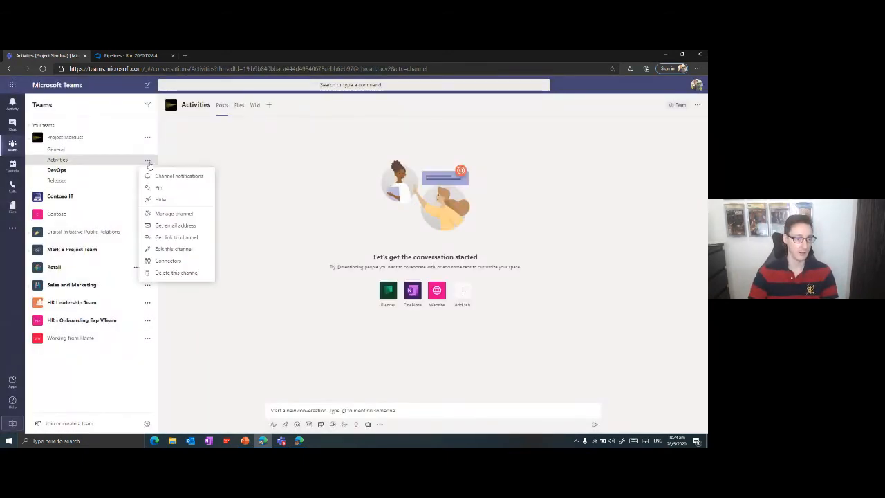
left_click(173, 261)
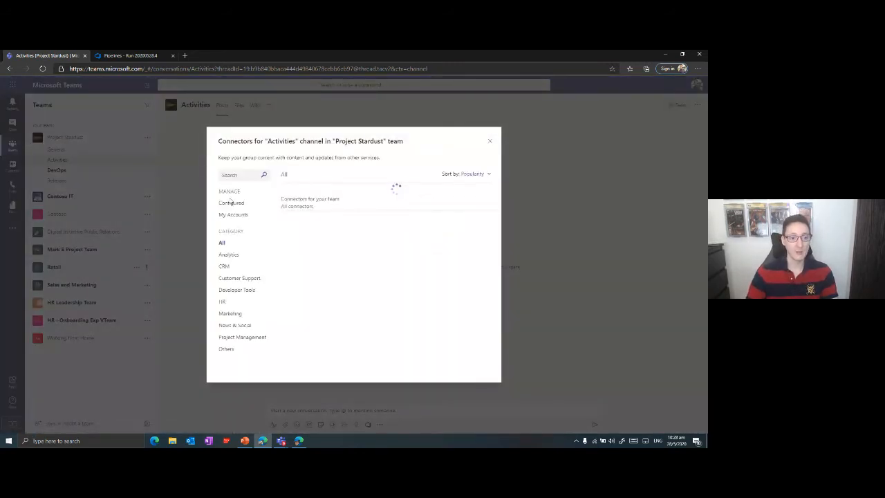
left_click(232, 203)
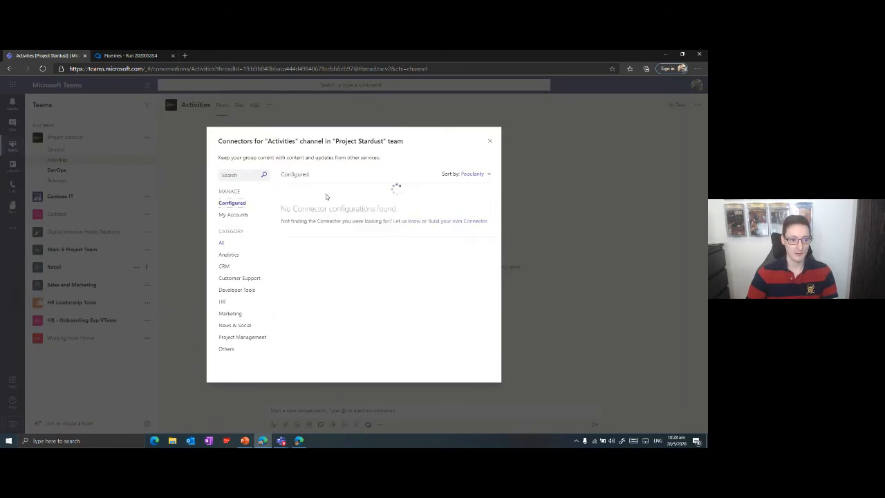
left_click(222, 243)
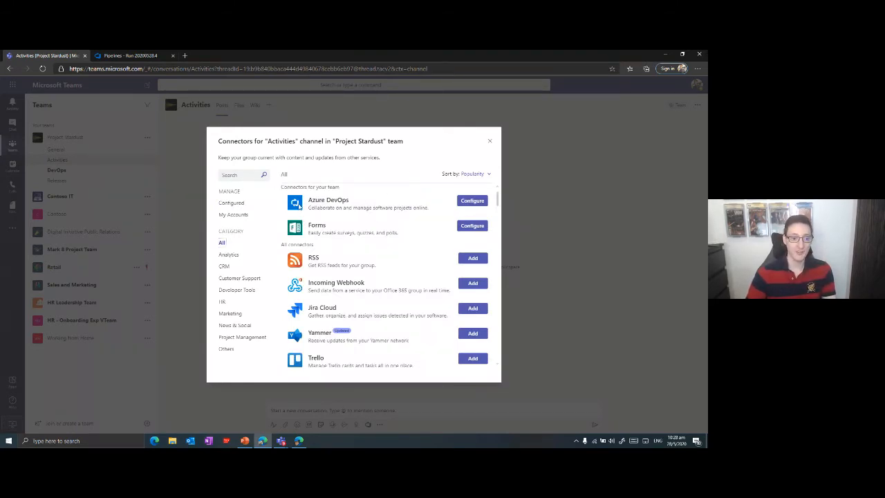
left_click(476, 203)
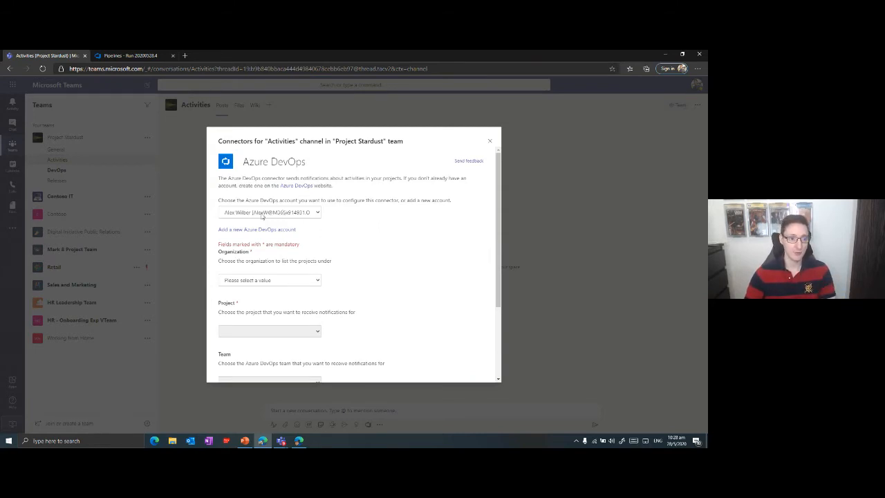
Keep the existing Azure DevOps account, choose its organization and select the Stardust-SmartHotel360 project for the connector.
left_click(316, 210)
left_click(316, 211)
scroll(297, 208, "down", 2)
left_click(249, 210)
left_click(255, 235)
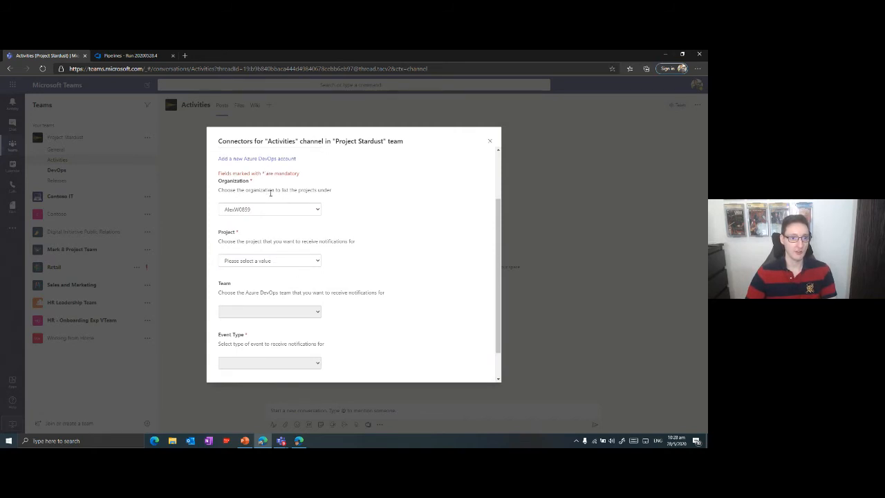
left_click(246, 266)
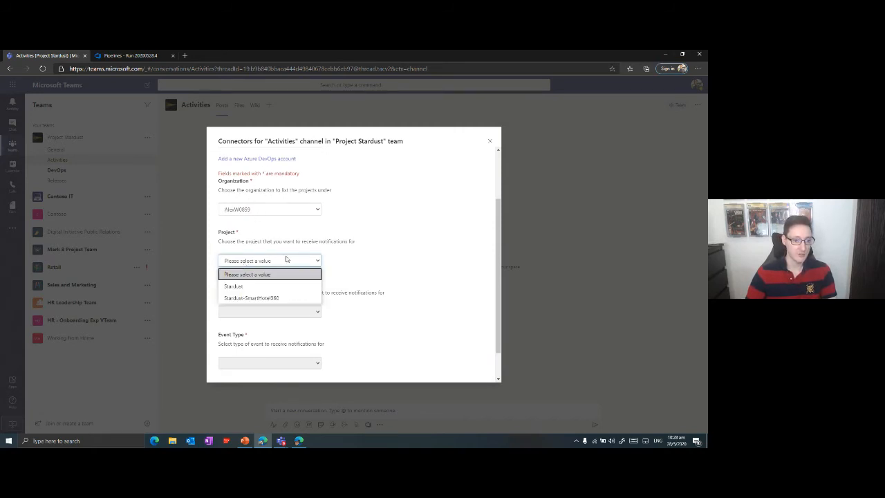
left_click(267, 299)
Set the connector's team to [Any] and its event type to "Work item updated".
scroll(408, 249, "down", 1)
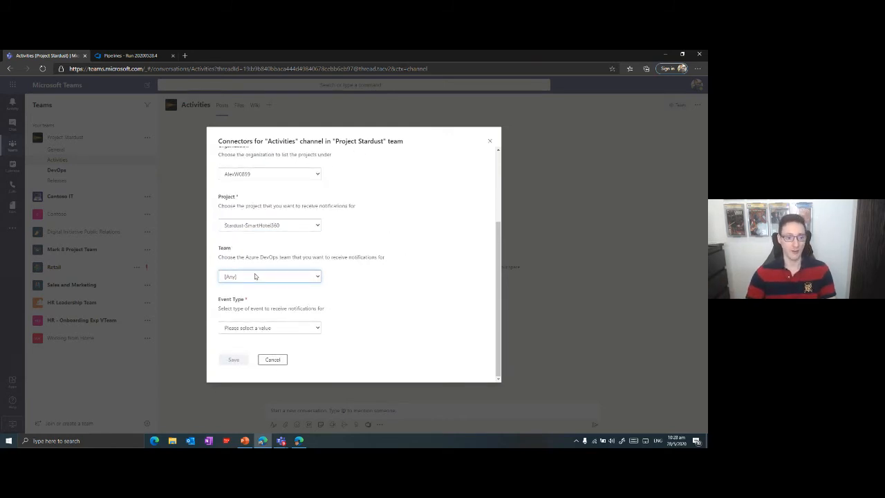
left_click(254, 276)
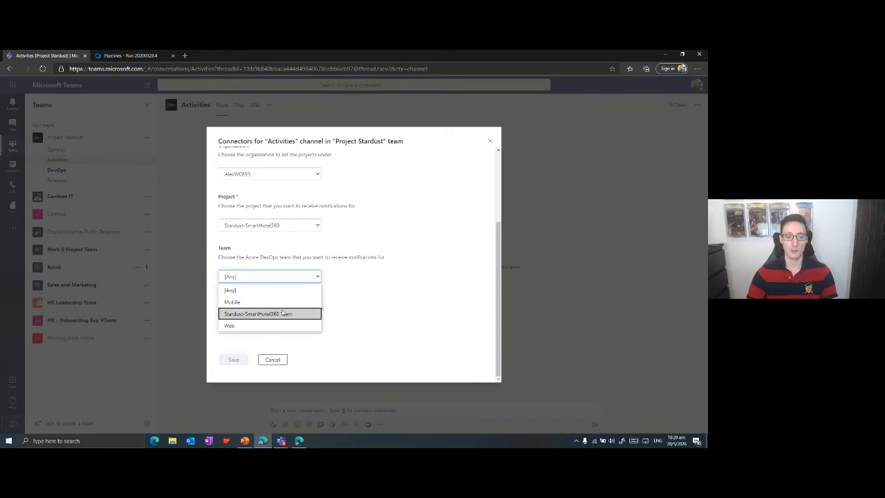
left_click(265, 290)
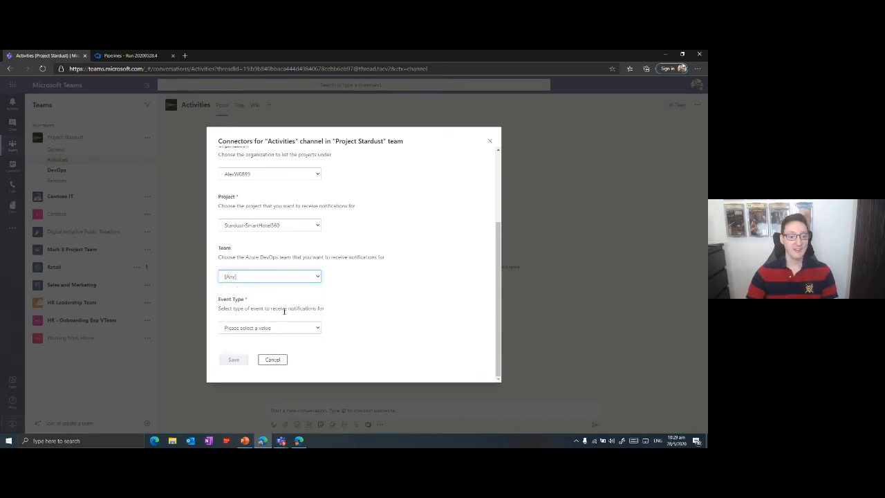
left_click_drag(224, 309, 323, 309)
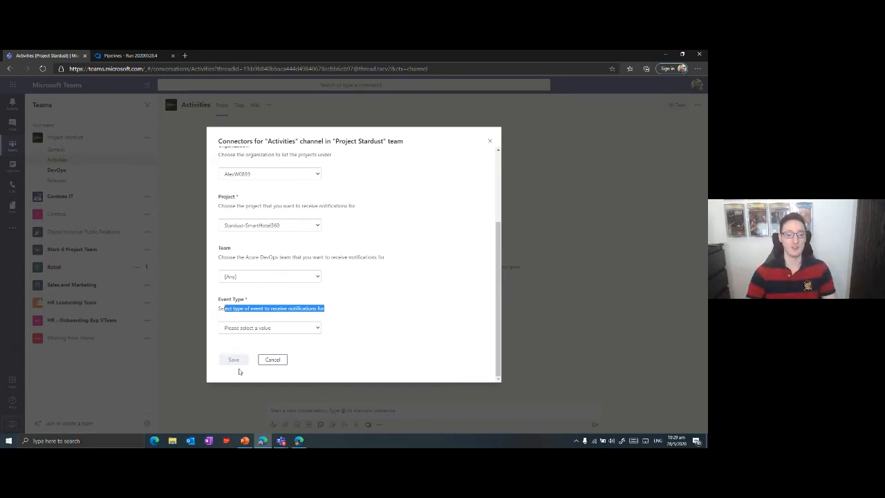
left_click(277, 329)
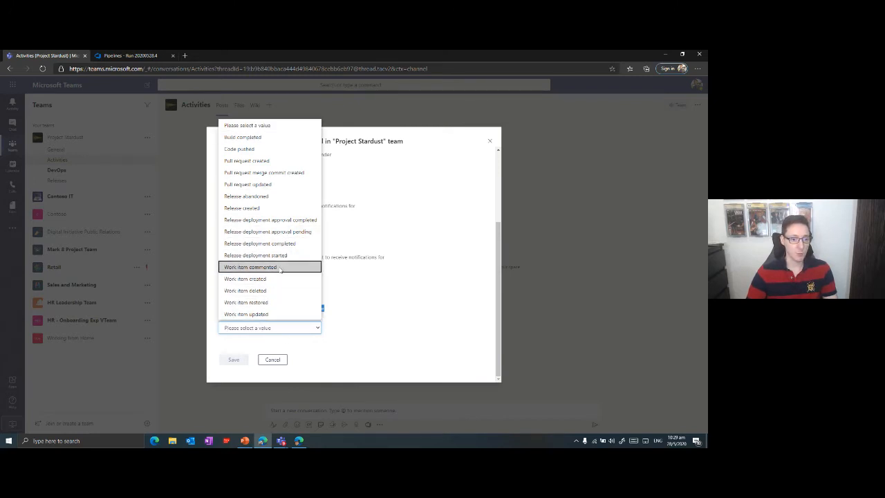
left_click(271, 315)
scroll(389, 247, "down", 3)
scroll(326, 210, "up", 1)
scroll(284, 243, "down", 1)
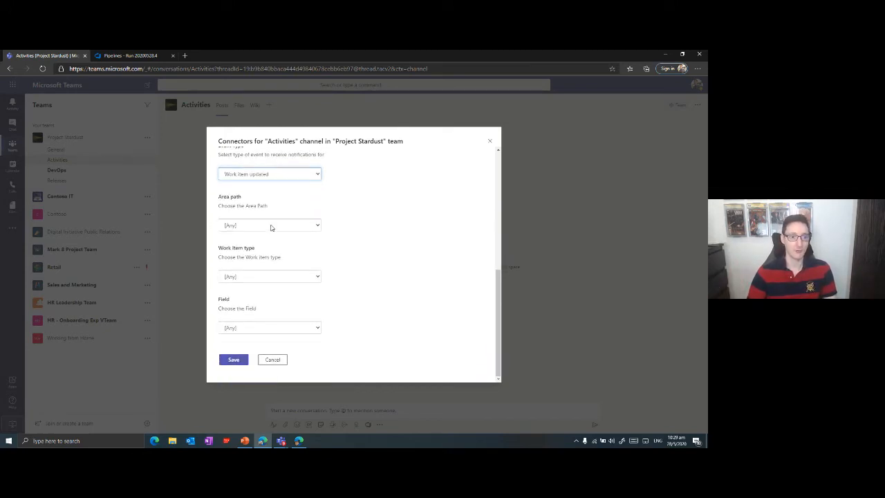
Examine the available area path, work item type and field options for the notification, leaving each set to [Any].
left_click(266, 226)
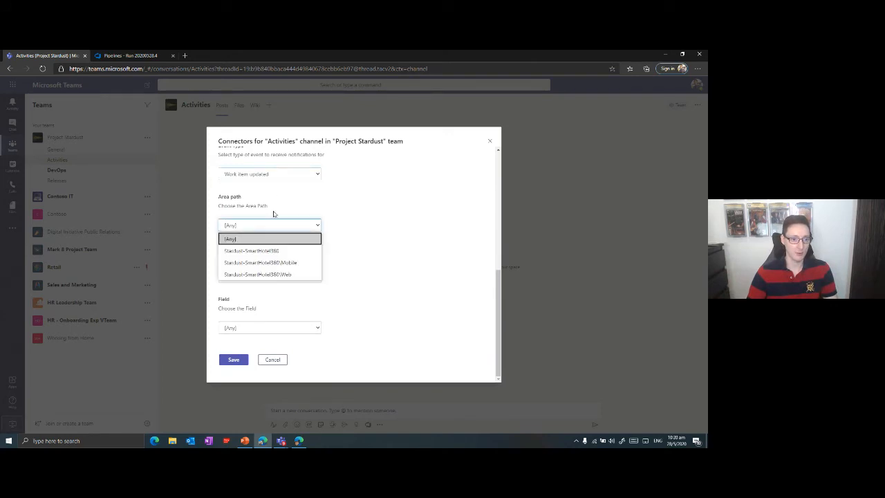
left_click(351, 276)
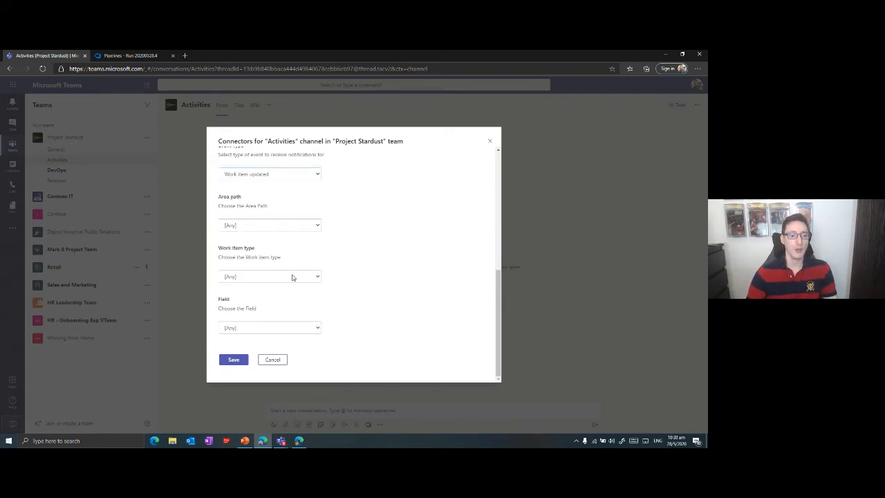
left_click(294, 276)
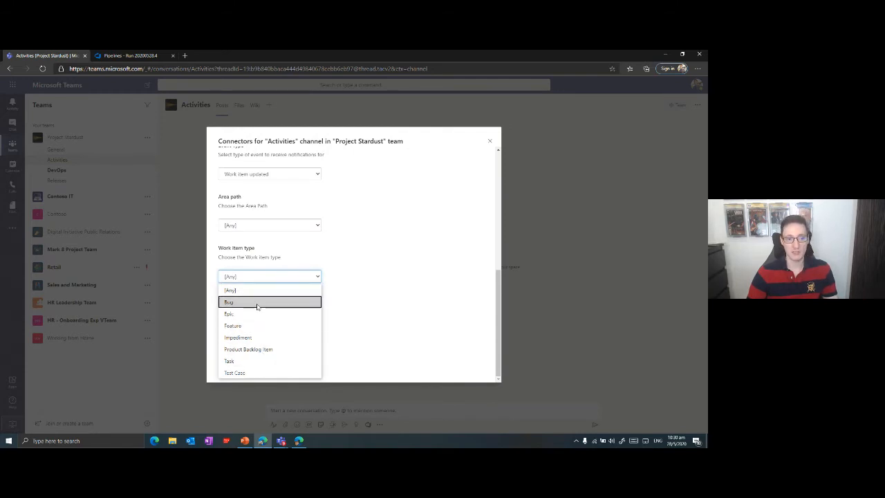
left_click(439, 320)
left_click(273, 328)
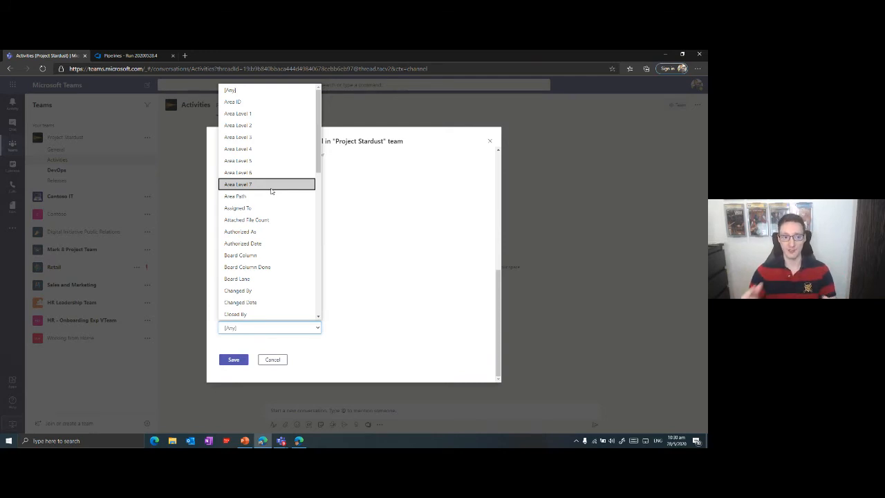
left_click(372, 211)
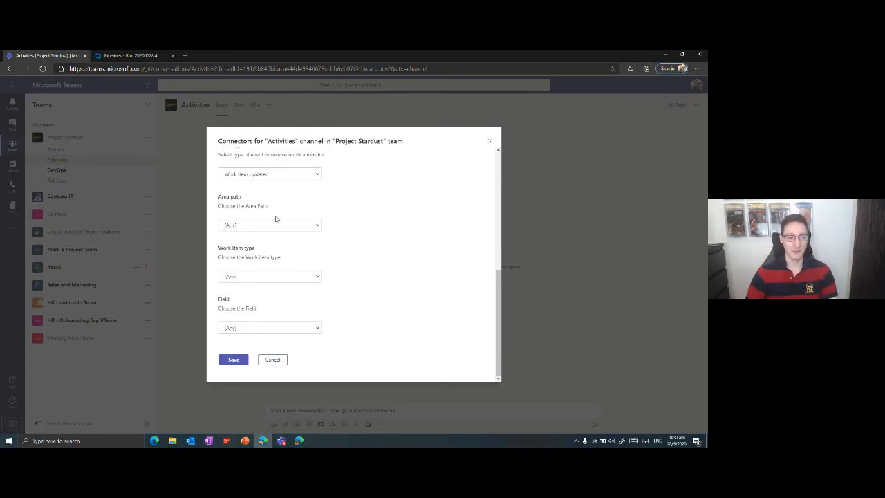
Save the Azure DevOps connector configuration, close the connectors dialog and check the connection post in the Activities channel.
left_click(233, 360)
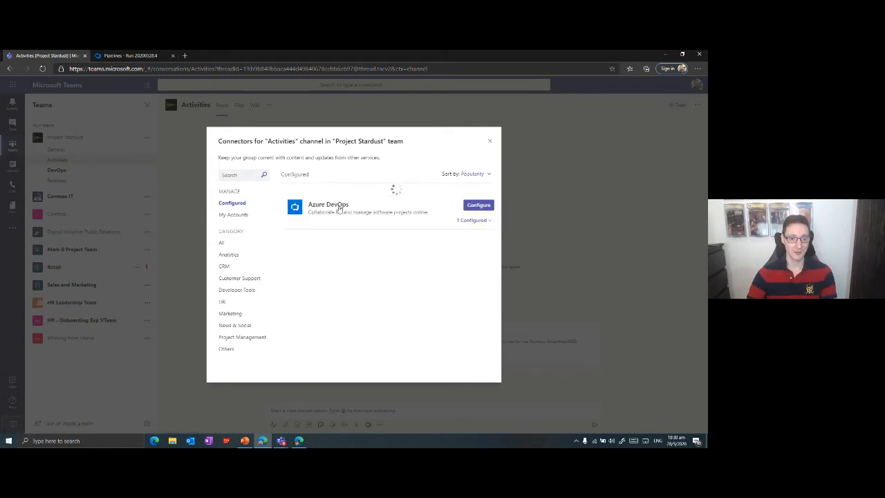
left_click(489, 142)
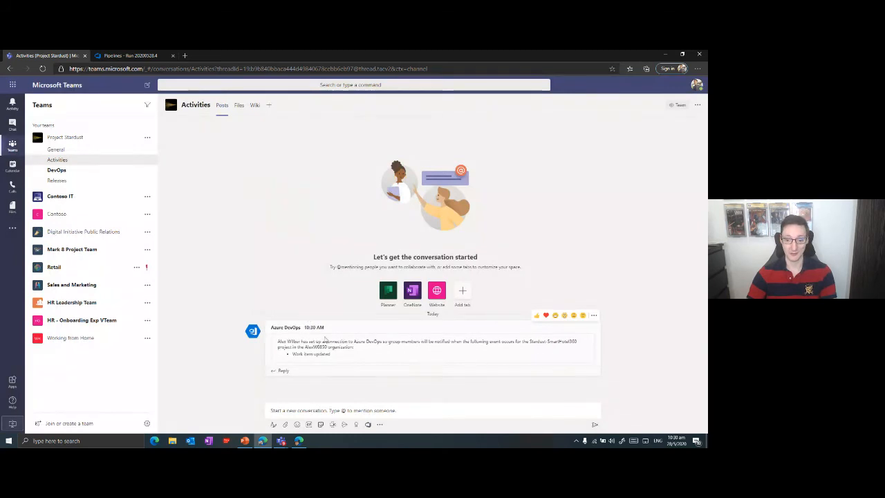
left_click_drag(331, 346, 393, 356)
left_click(392, 357)
Reply "Just testing" to the Azure DevOps connection post in the Activities channel.
left_click(285, 372)
type("Just testing")
key("Return")
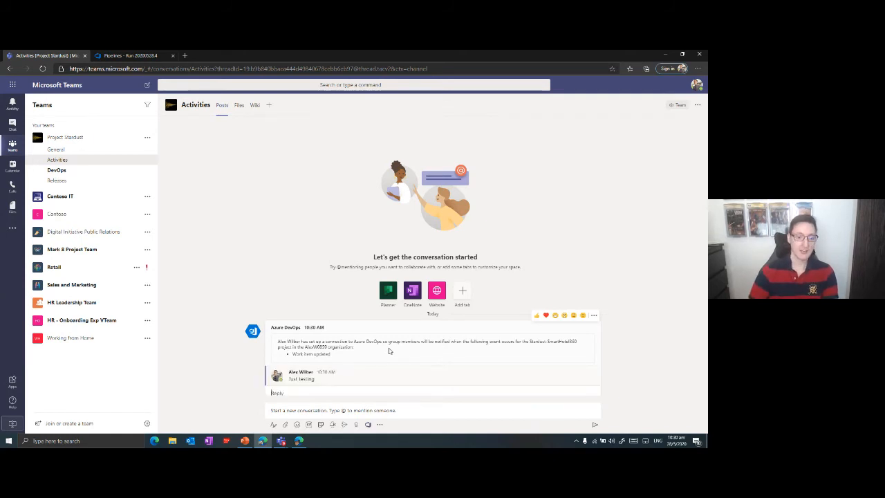
In Azure DevOps, add the comment "How many people are still using IE9??? Should we even support it?" to bug 137 "Site crashes in IE9" and save it.
key("ctrl+Tab")
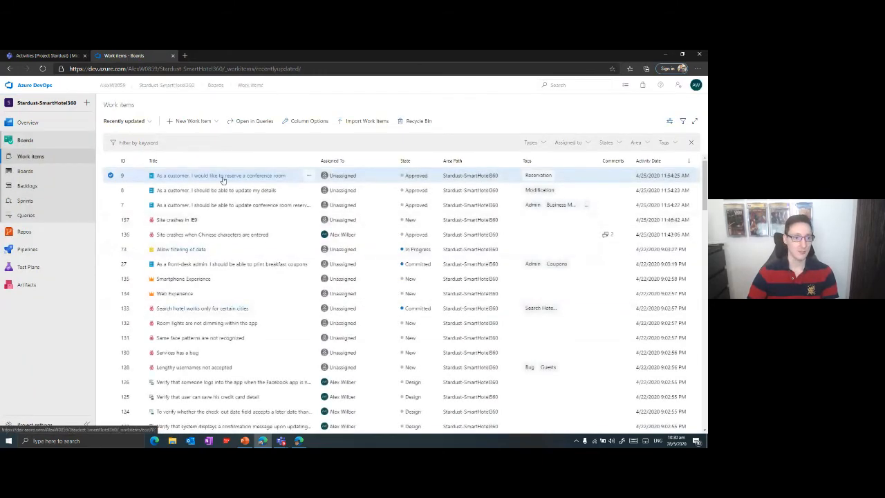
left_click(180, 219)
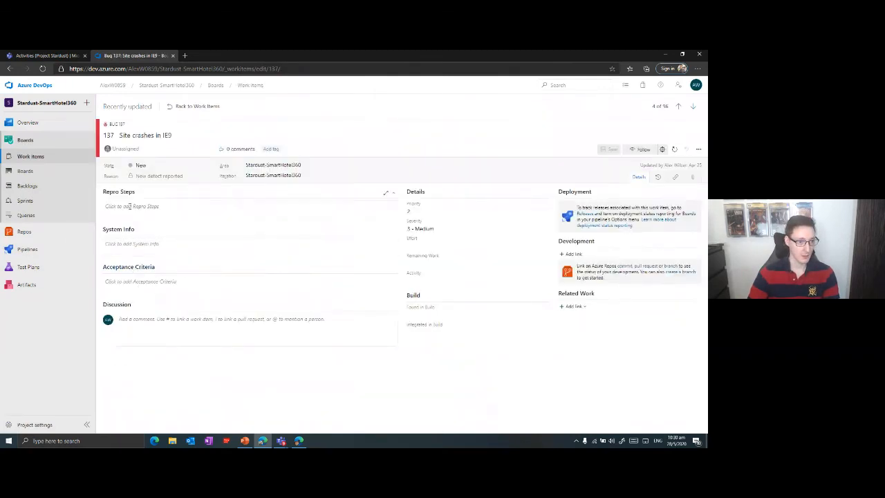
left_click(132, 318)
type("Hi")
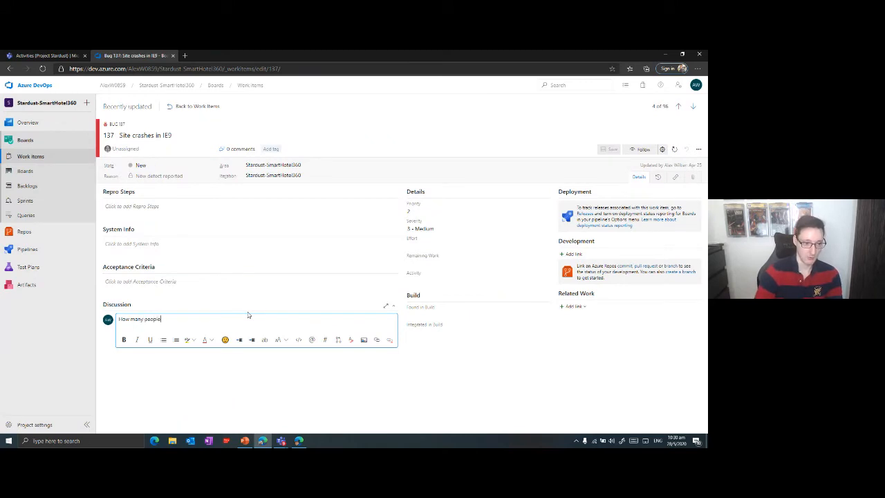
key("BackSpace")
key("BackSpace")
key("BackSpace")
key("BackSpace")
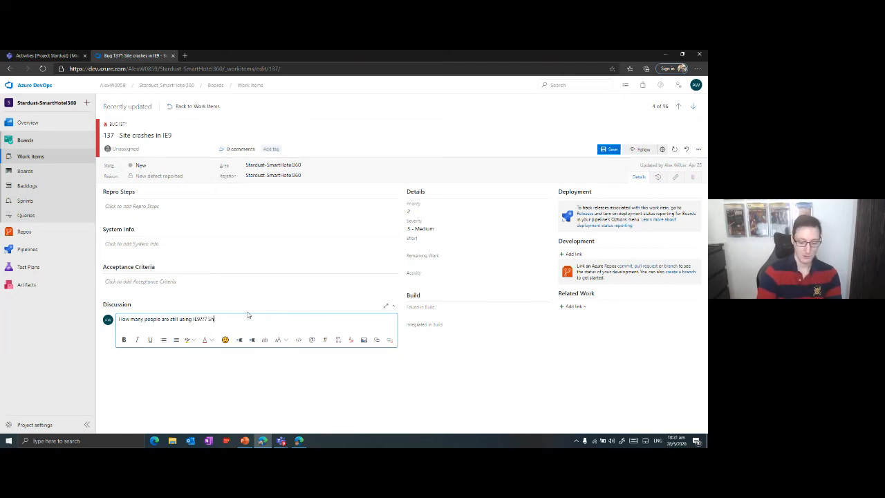
type("we c")
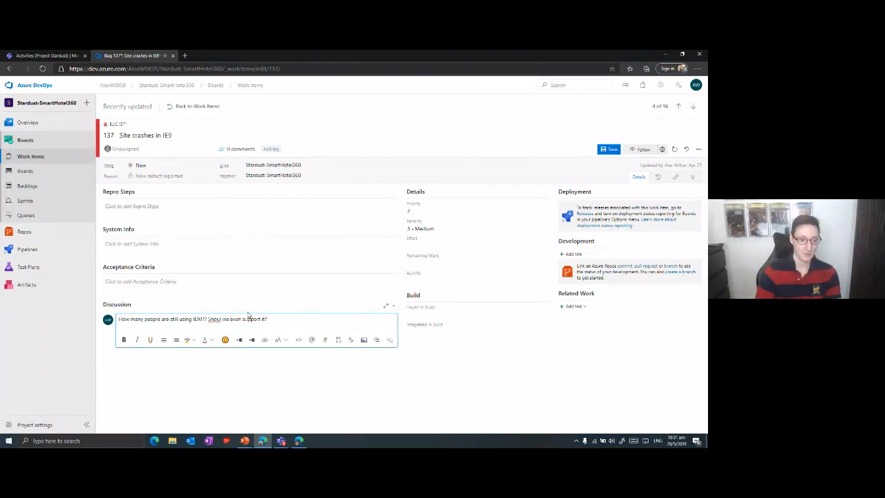
type("d")
left_click(292, 399)
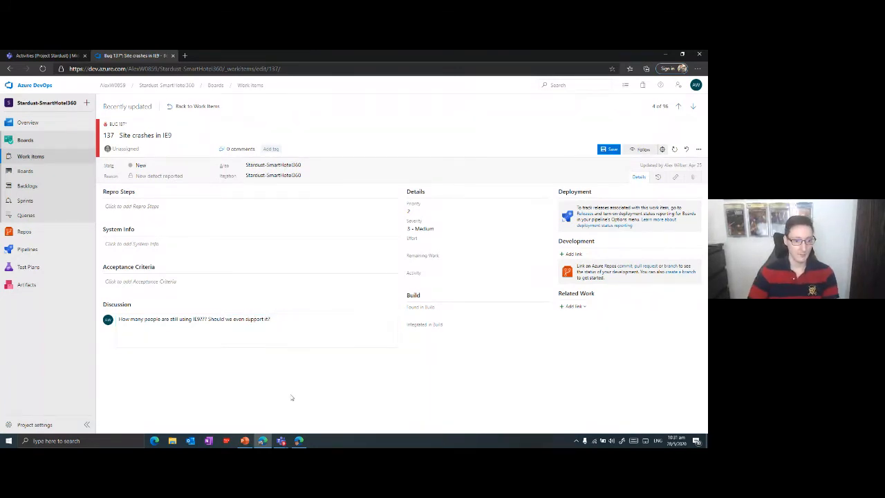
left_click(605, 152)
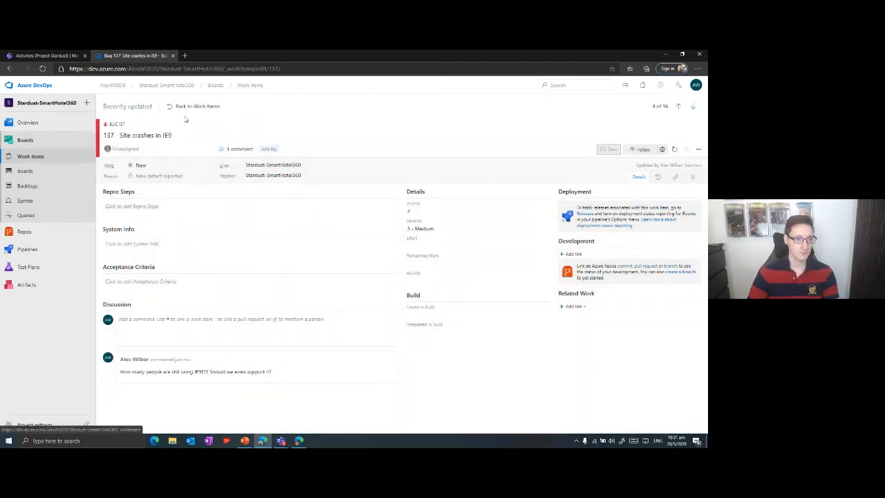
Open task 73 "Allow filtering of data" from the work items list and set its remaining work to 10.
left_click(193, 106)
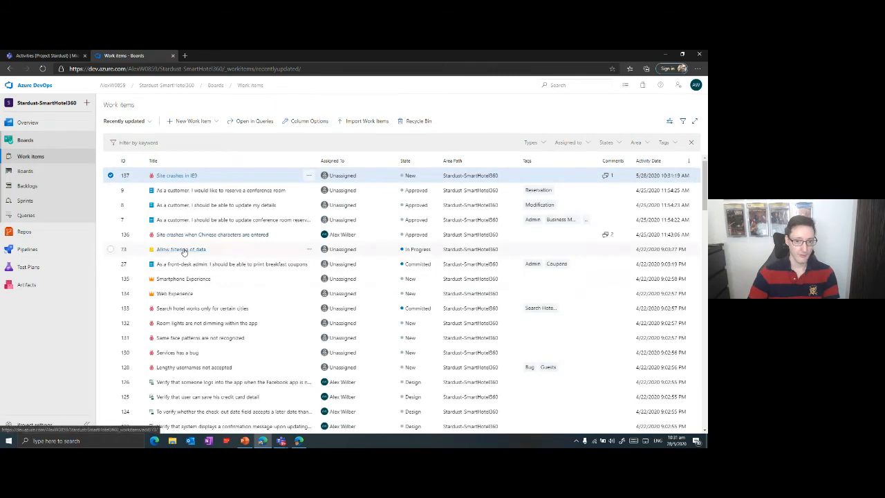
left_click(184, 251)
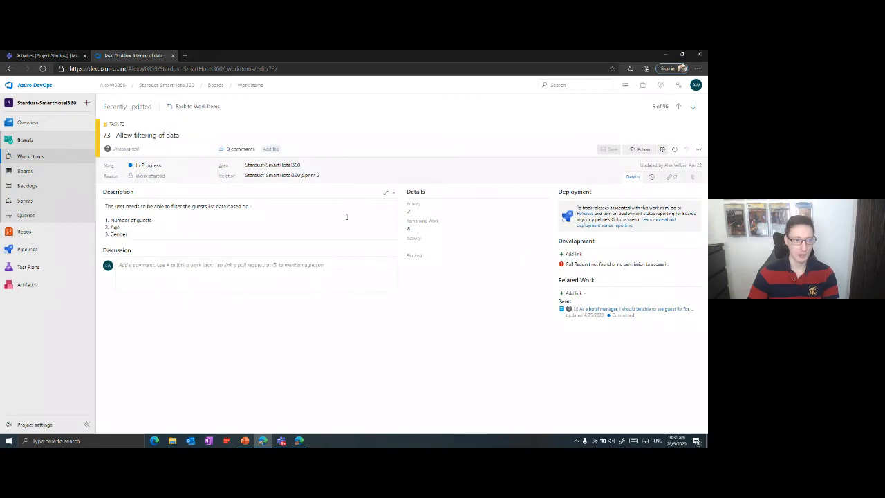
left_click(419, 247)
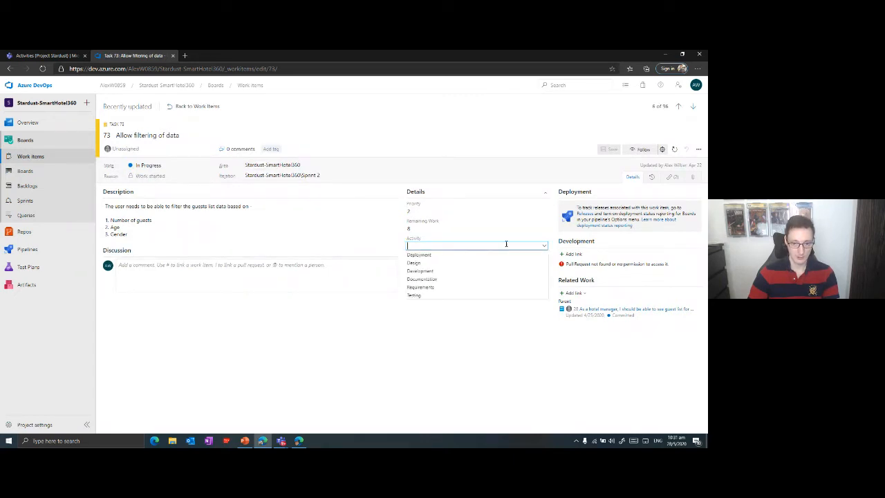
left_click(433, 224)
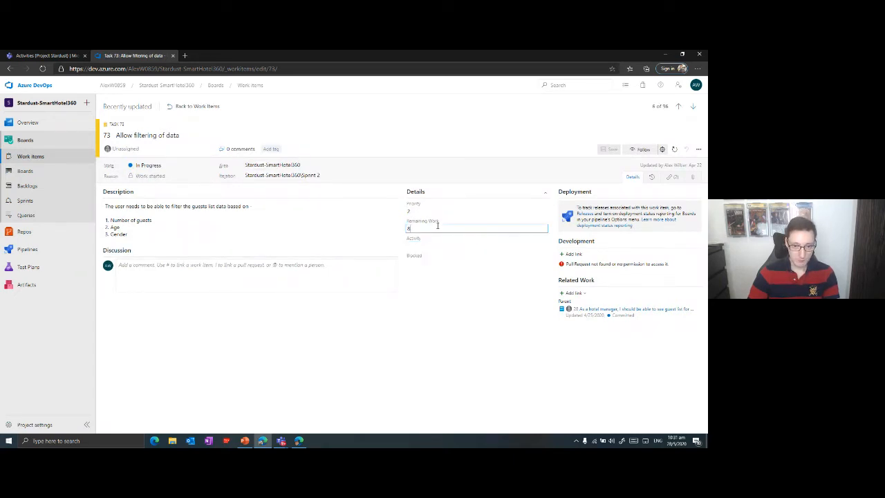
left_click(359, 233)
type("10")
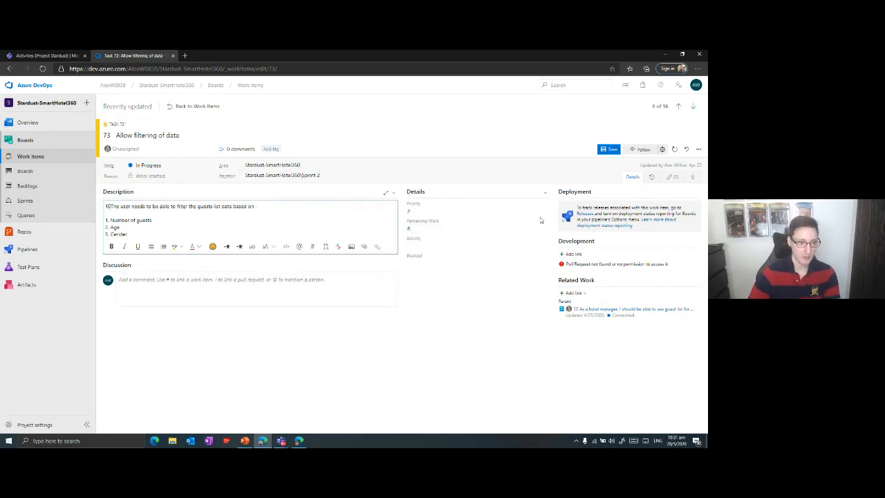
key("BackSpace")
key("BackSpace")
left_click(418, 228)
key("BackSpace")
type("10")
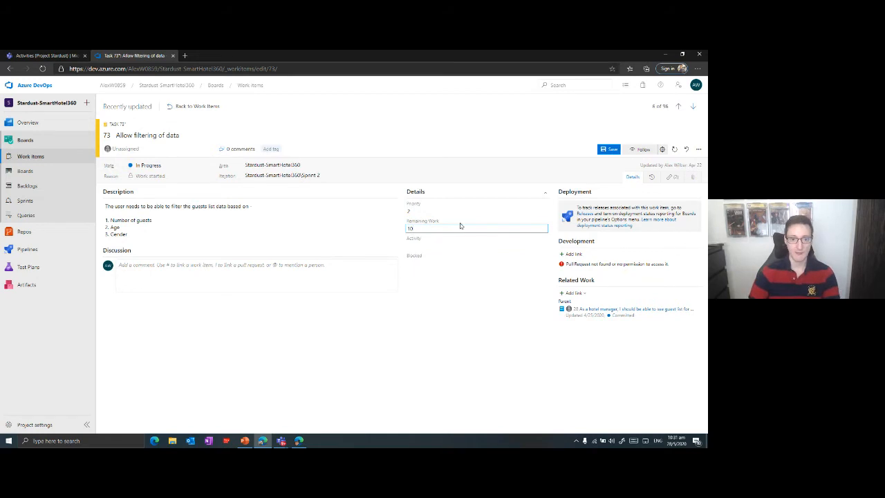
Set the priority of task 73 to 1 and save the task.
left_click(544, 213)
left_click(544, 213)
left_click(543, 213)
left_click(482, 227)
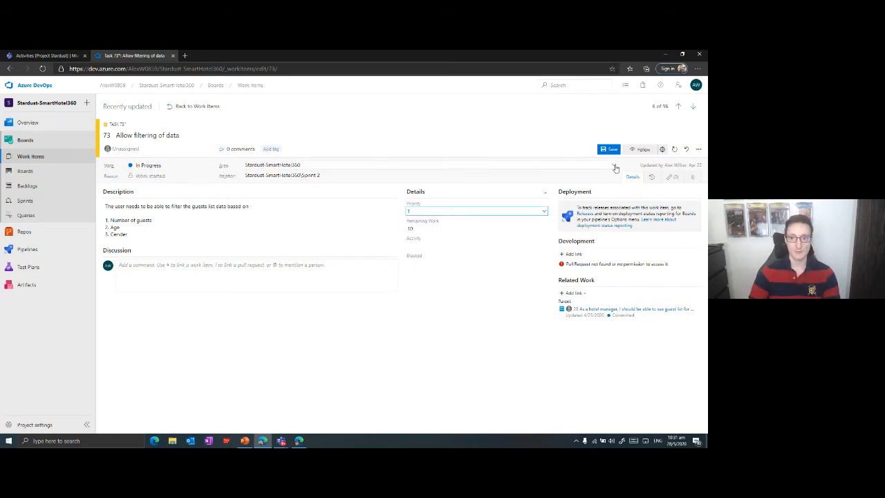
left_click(603, 151)
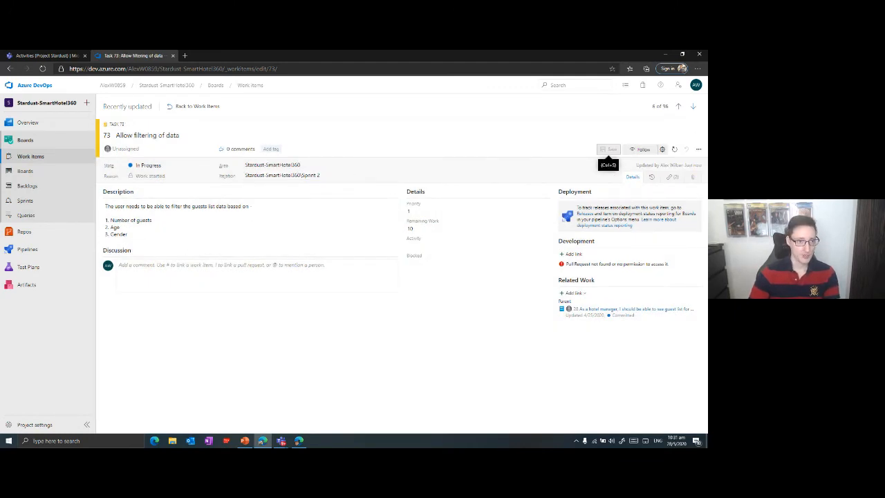
Assign product backlog item 27 about printing breakfast coupons to the suggested team member and save it.
left_click(195, 106)
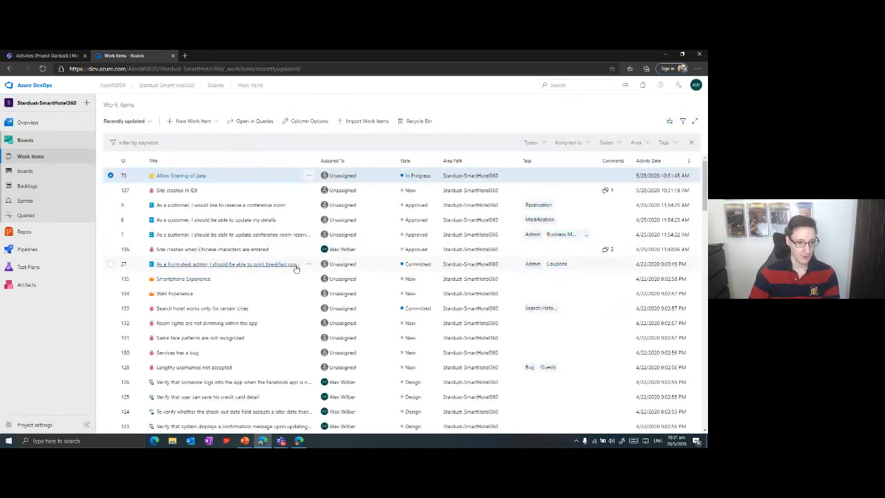
left_click(343, 264)
left_click(258, 265)
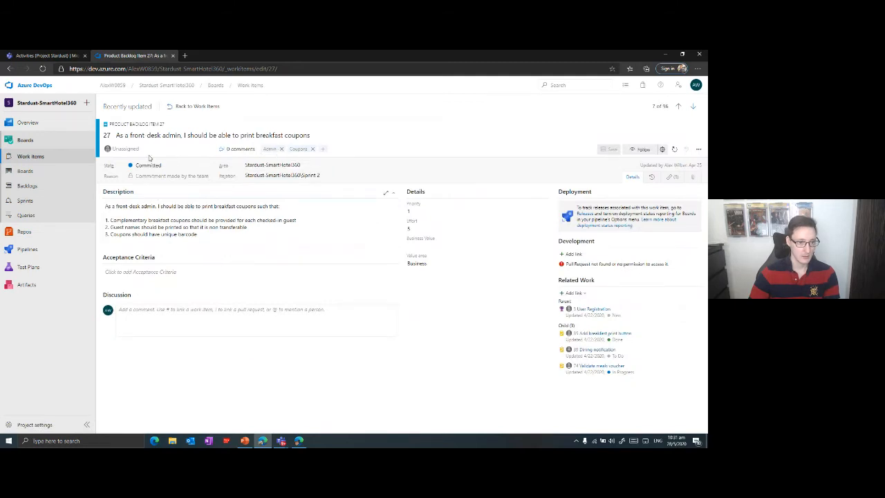
left_click(124, 149)
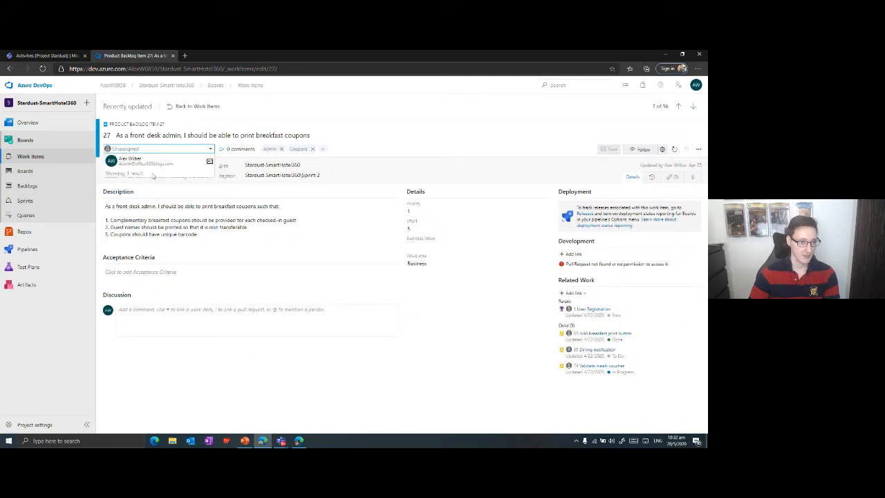
left_click(124, 159)
left_click(605, 150)
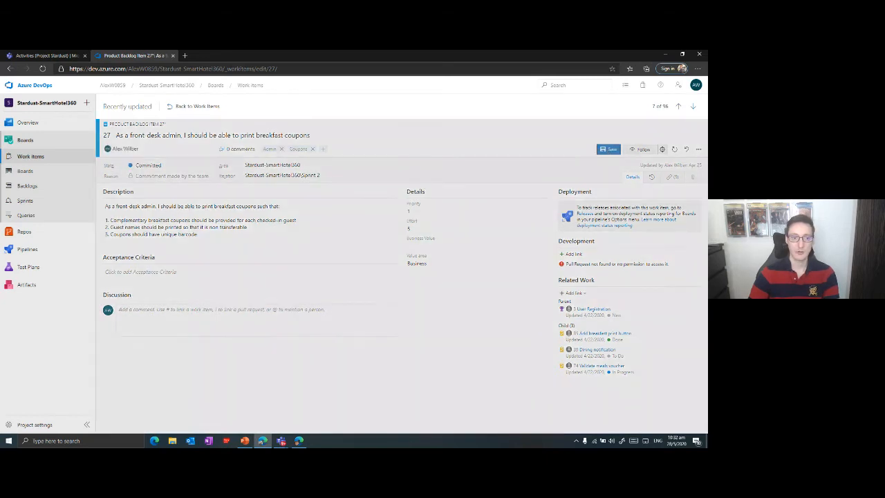
Give epic 135 "Smartphone Experience" a start date of 6/1/2020 and a target date of 8/31/2020, and save it.
left_click(189, 108)
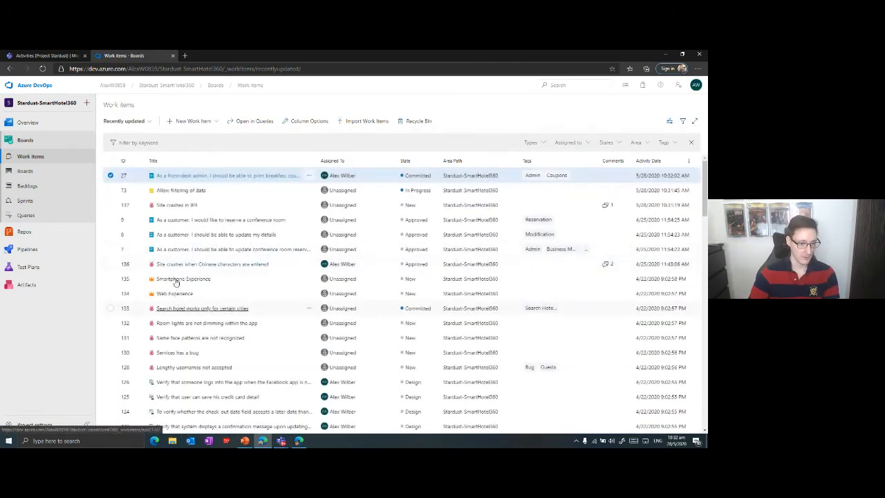
left_click(178, 278)
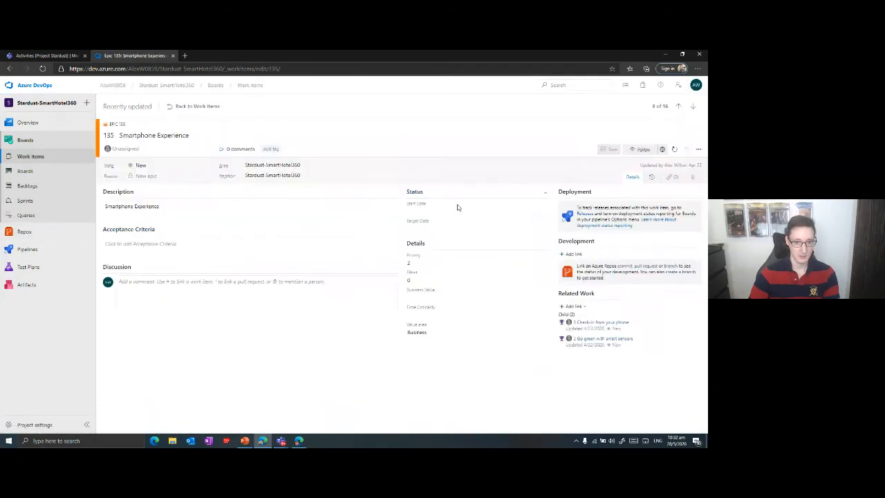
left_click(544, 212)
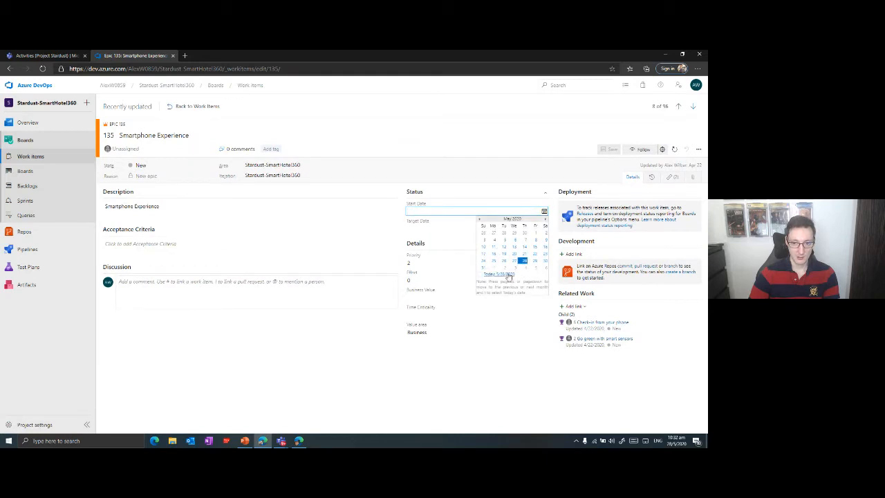
left_click(493, 267)
left_click(544, 229)
left_click(544, 237)
left_click(544, 236)
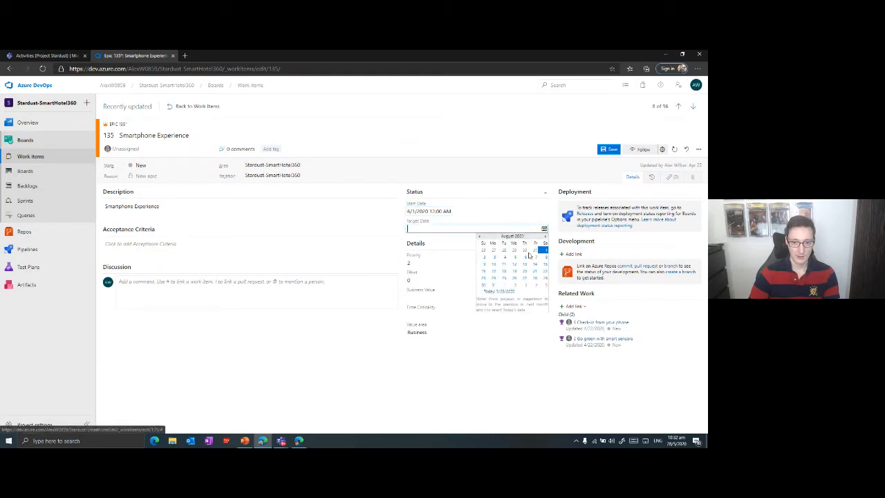
left_click(494, 285)
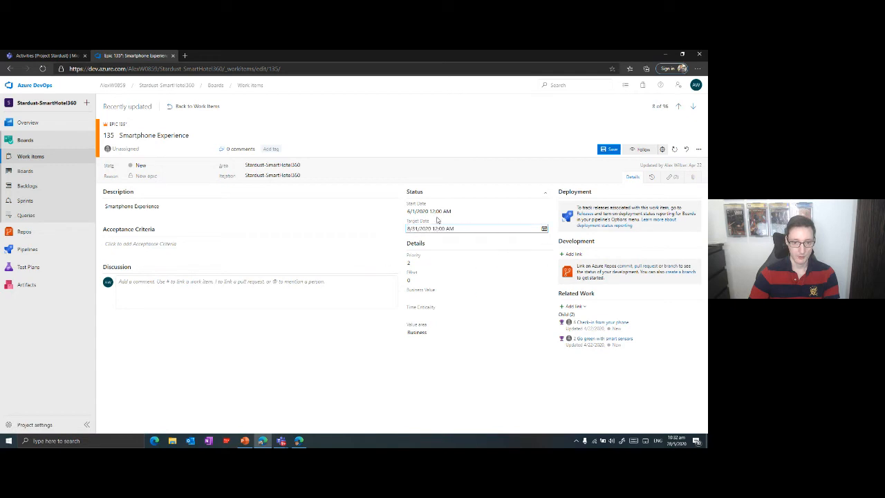
left_click(607, 152)
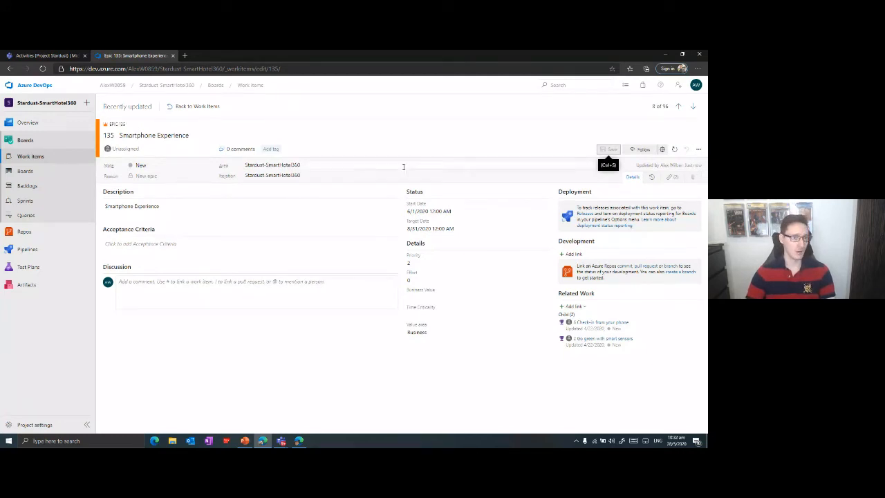
Return to the Activities channel in Teams and review the work item update notifications, including the comment posted for bug 137.
left_click(193, 106)
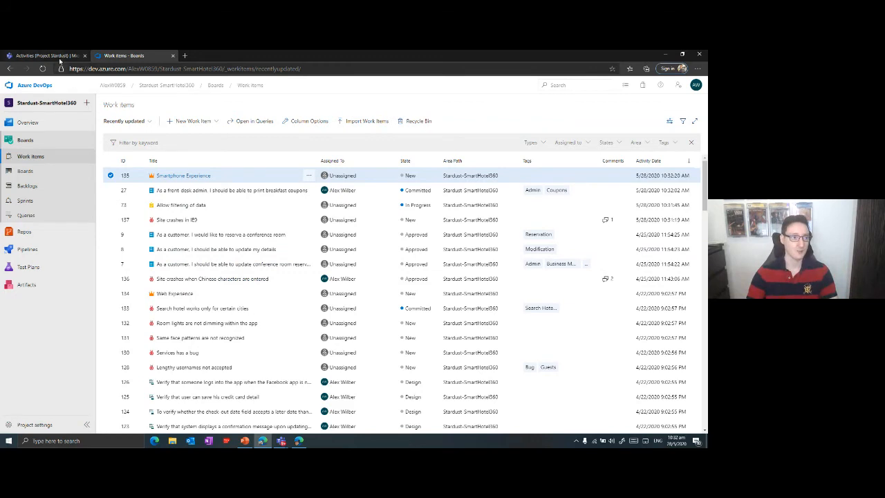
left_click(59, 56)
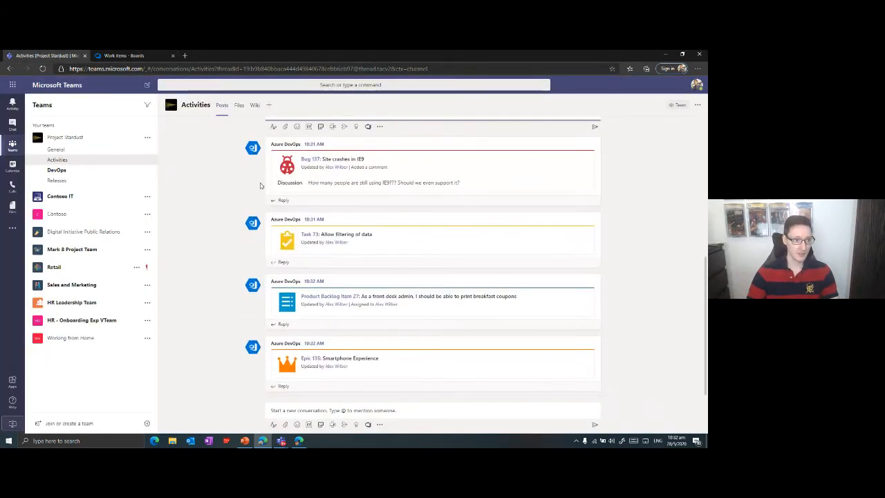
scroll(428, 220, "up", 3)
scroll(413, 219, "down", 3)
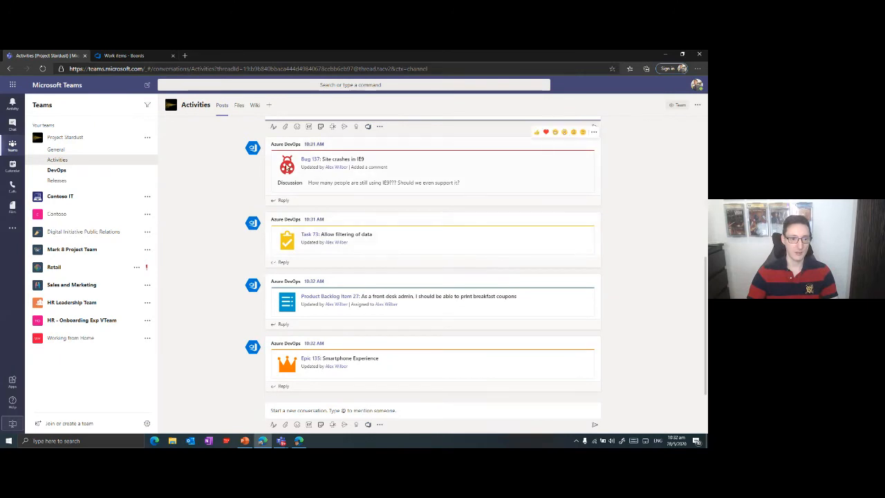
left_click_drag(476, 185, 308, 185)
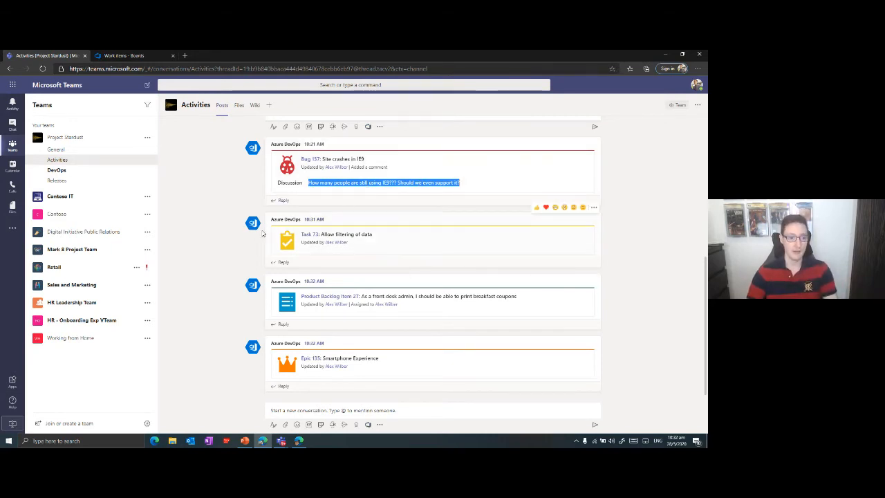
Examine the "Allow filtering of data" notification and open task 73 in Azure DevOps from its link.
left_click_drag(395, 237, 330, 235)
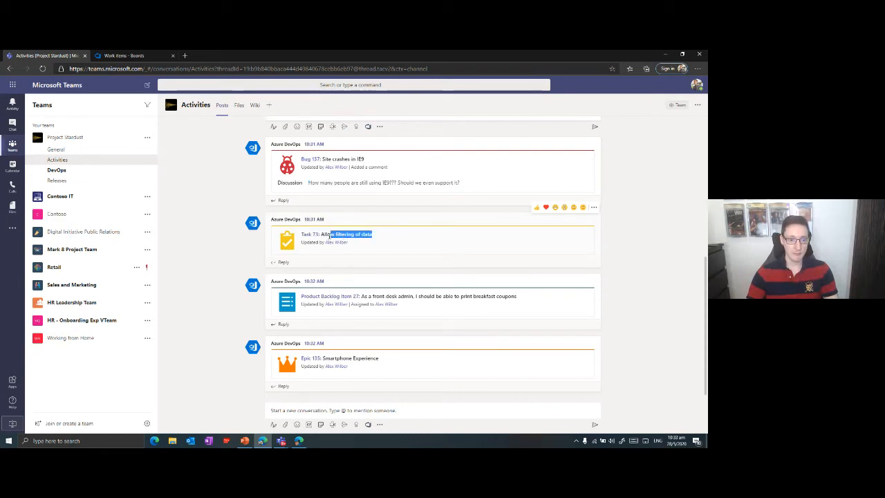
left_click(352, 266)
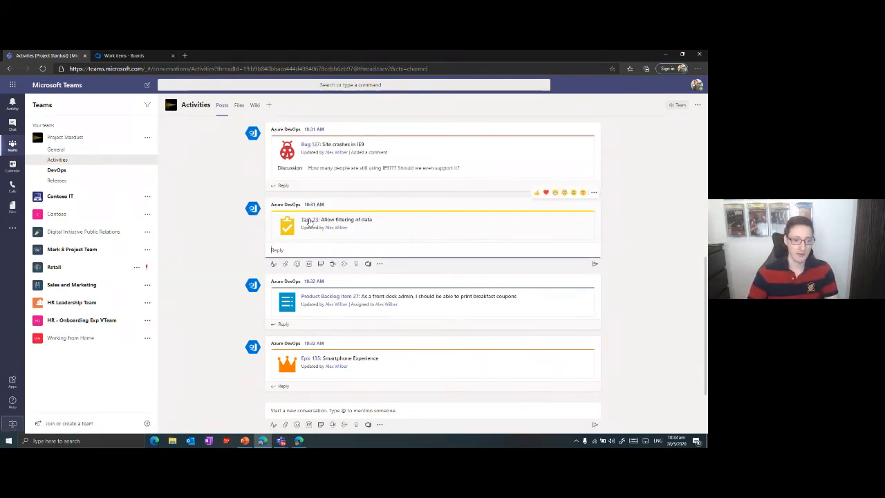
left_click(309, 221)
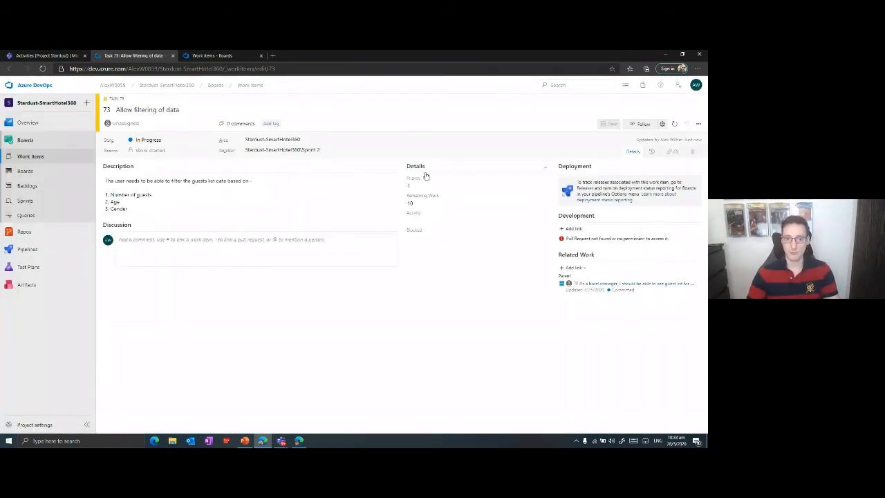
Return to the Activities channel in Teams and examine the notifications for product backlog item 27 and epic 135.
left_click(58, 56)
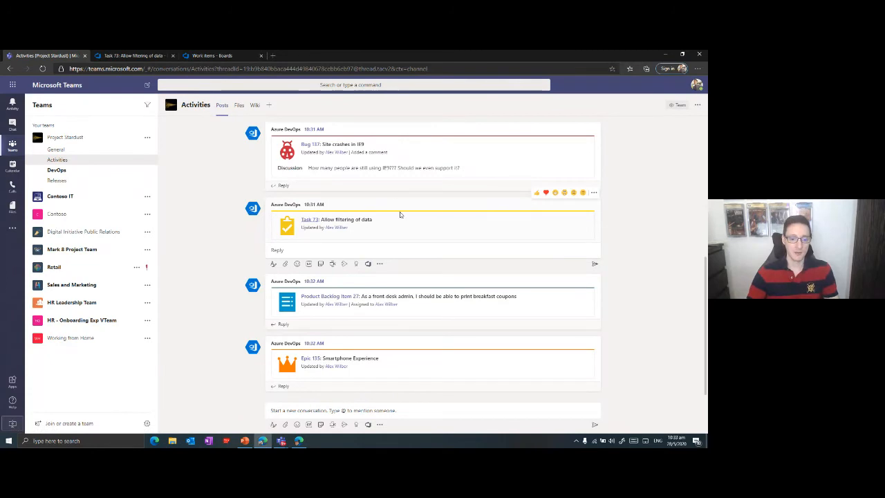
left_click_drag(361, 304, 384, 304)
left_click(417, 312)
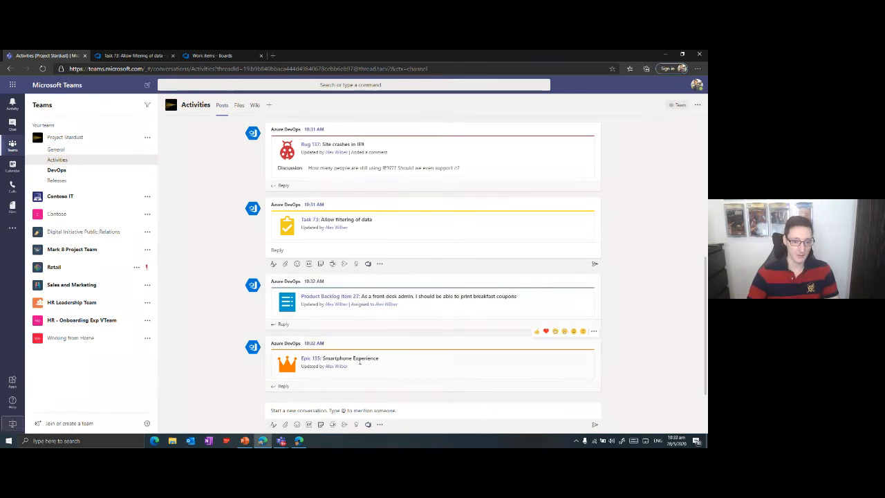
left_click_drag(340, 358, 371, 358)
left_click(414, 361)
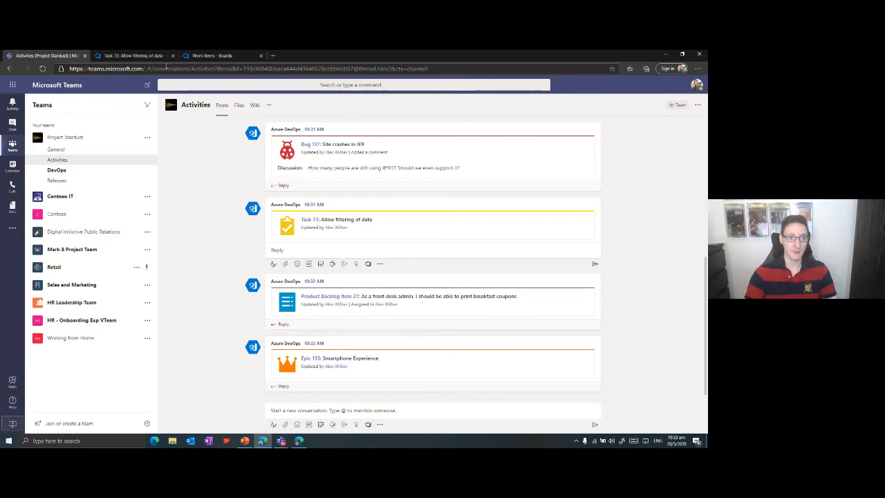
Switch the task 73 page in Azure DevOps to the work items list, and return to the Activities channel in Teams.
left_click(135, 55)
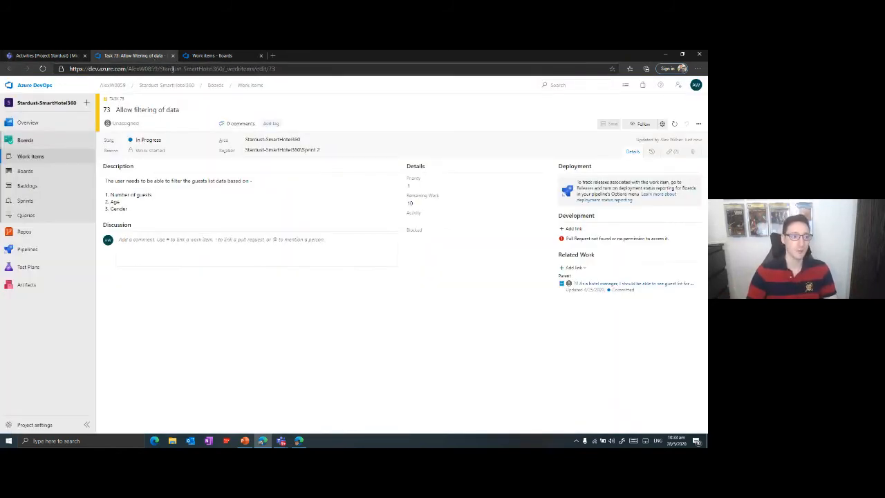
left_click(30, 157)
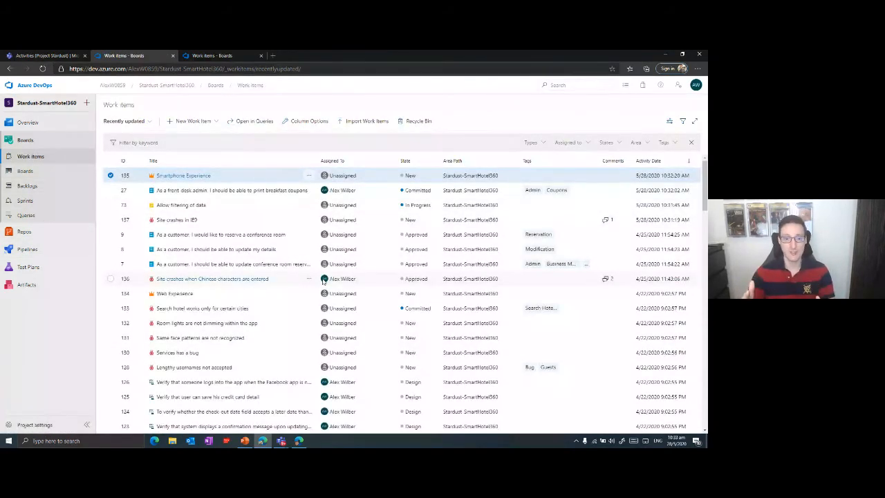
left_click(43, 54)
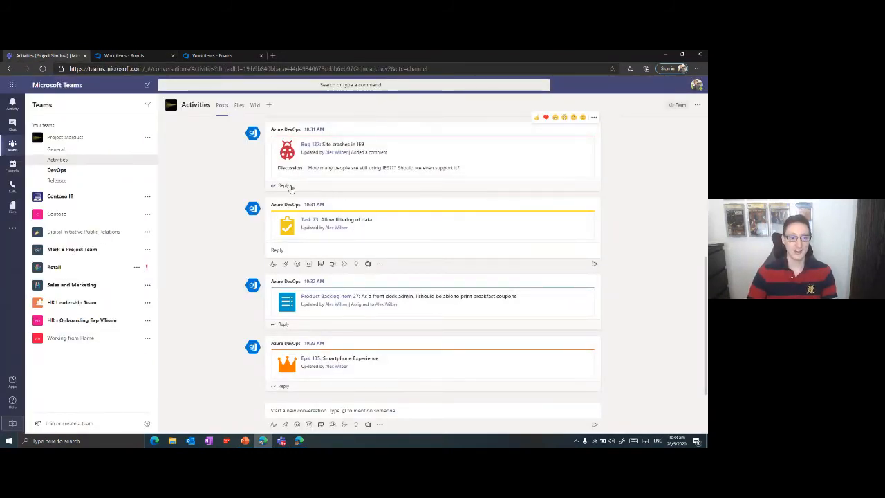
left_click(375, 186)
left_click(239, 194)
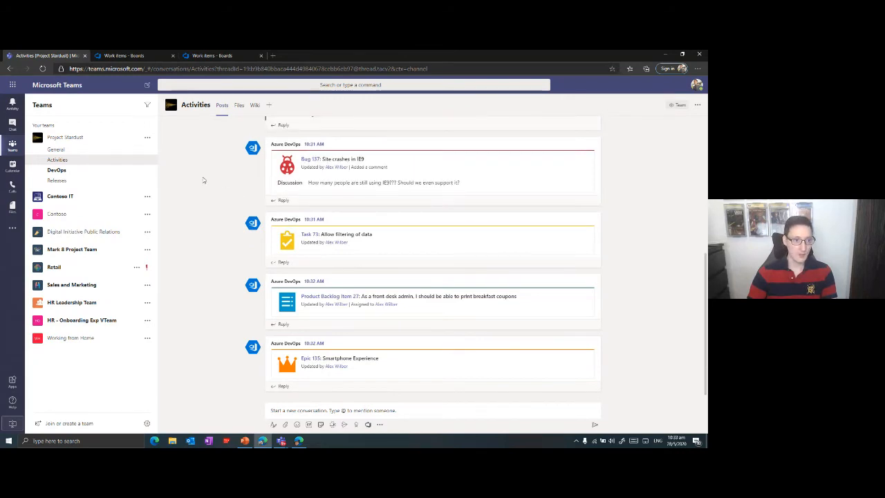
left_click(147, 159)
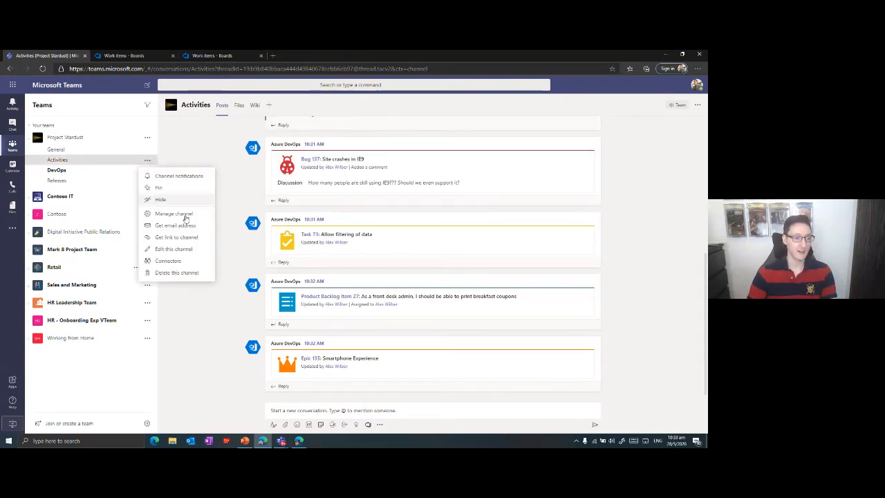
left_click(179, 262)
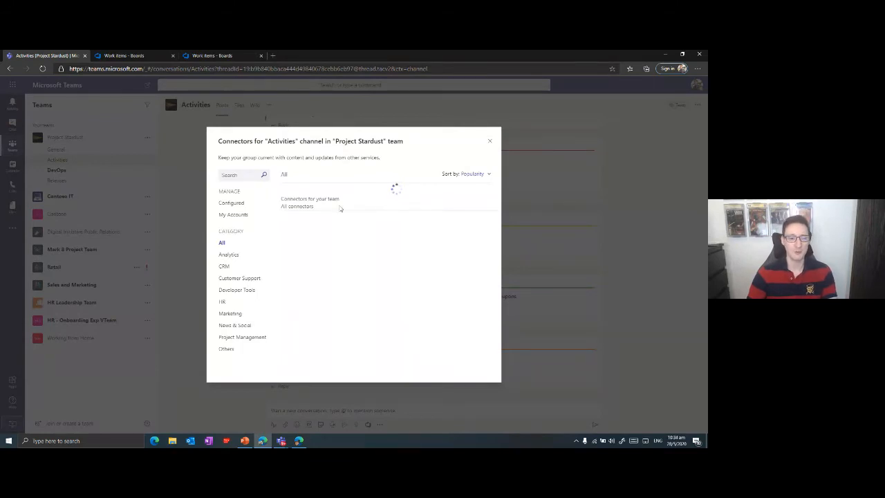
left_click(233, 202)
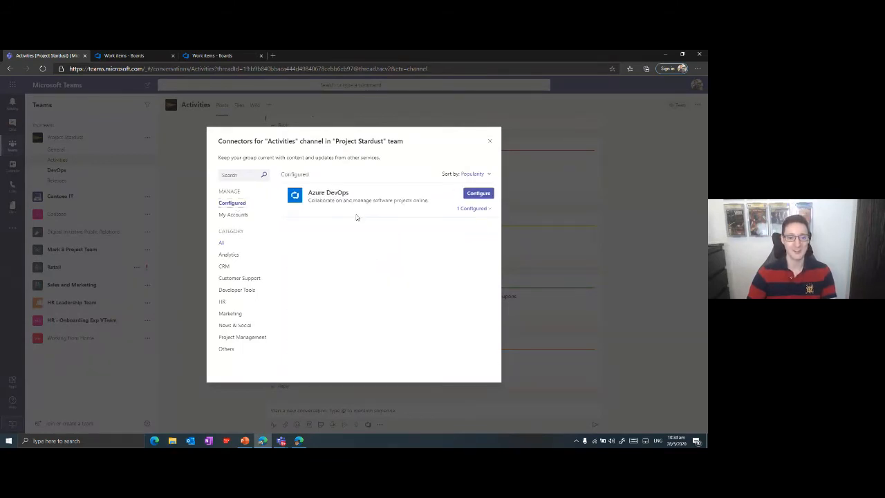
left_click(476, 194)
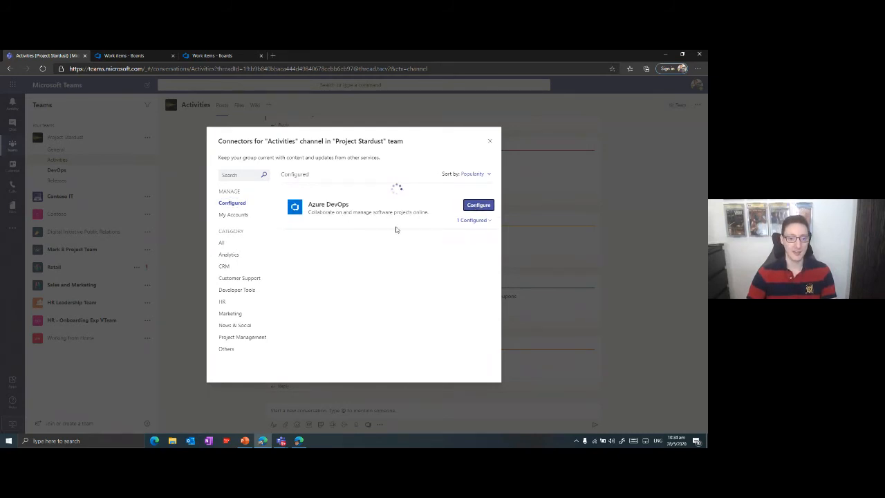
scroll(363, 238, "down", 3)
scroll(363, 234, "up", 3)
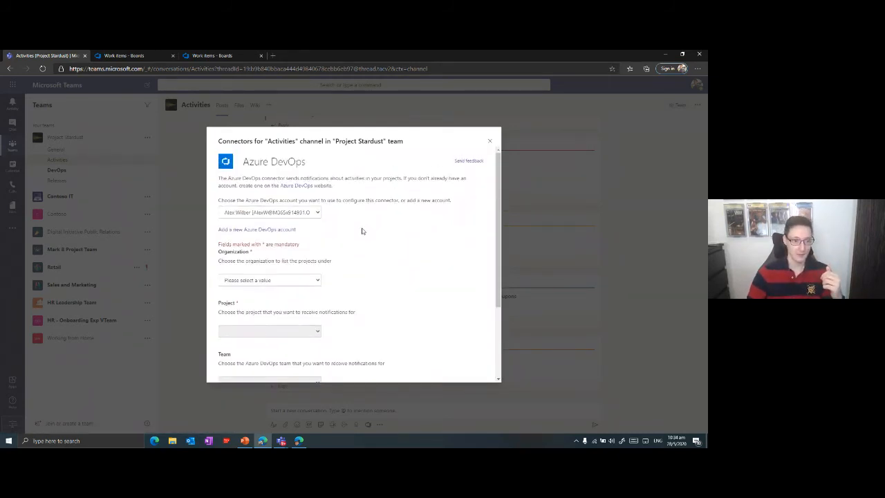
scroll(431, 217, "down", 5)
scroll(419, 251, "up", 5)
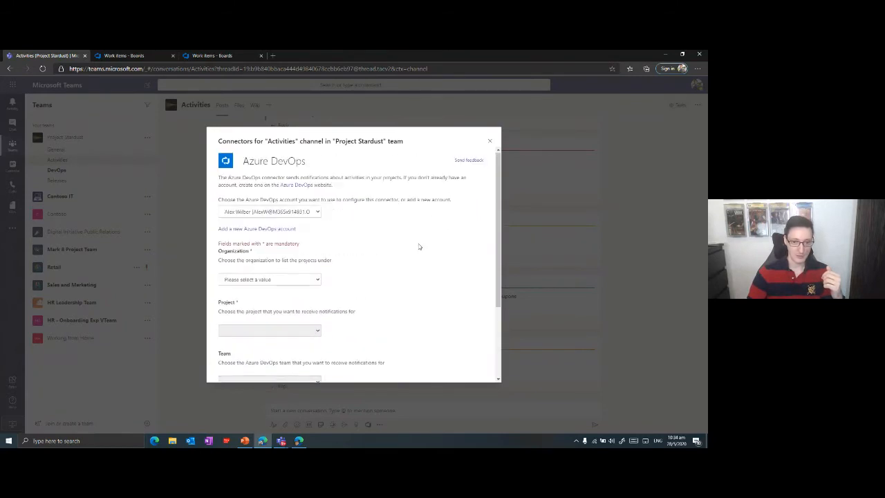
left_click(489, 141)
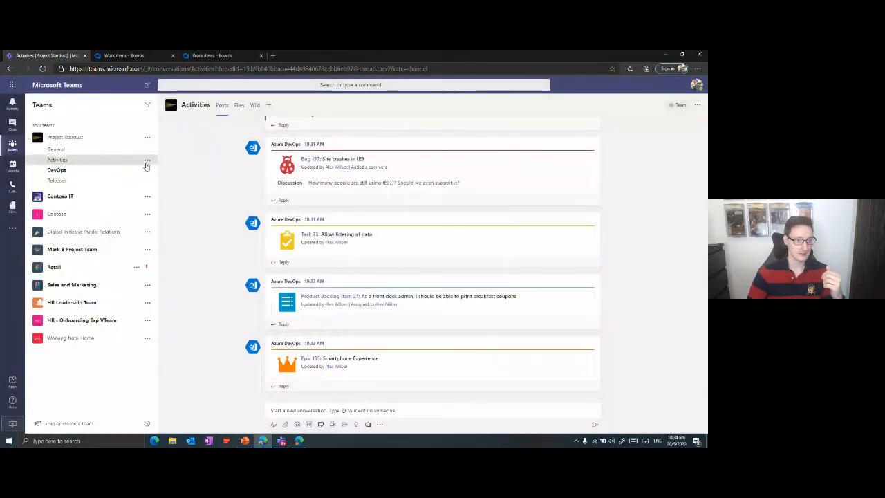
Open the Activities channel's existing Azure DevOps connector configuration for management and review its project, team and event settings.
left_click(147, 159)
left_click(168, 263)
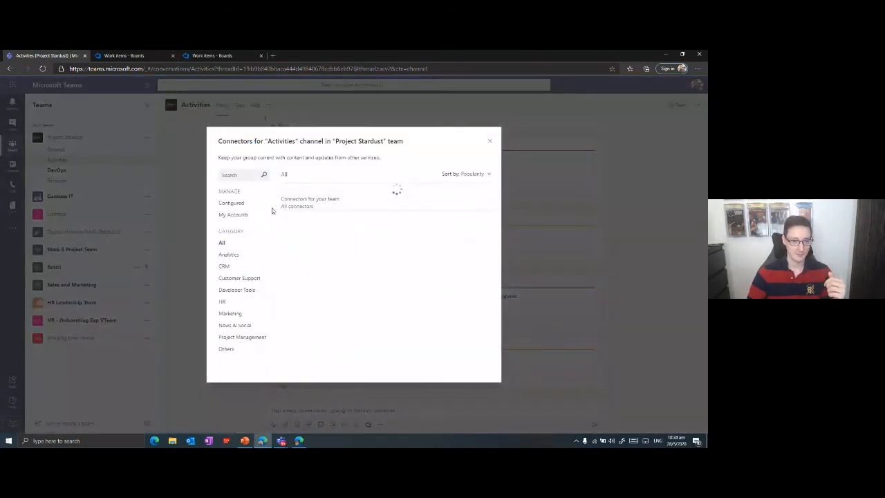
left_click(230, 203)
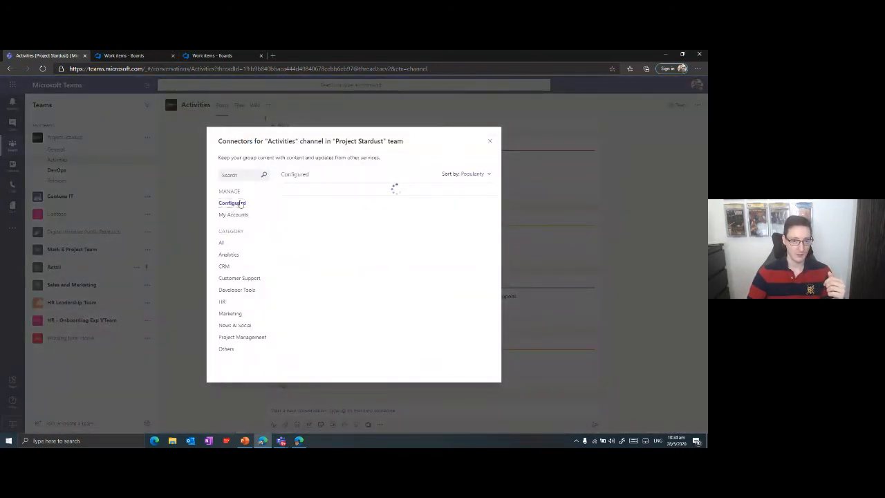
left_click(473, 220)
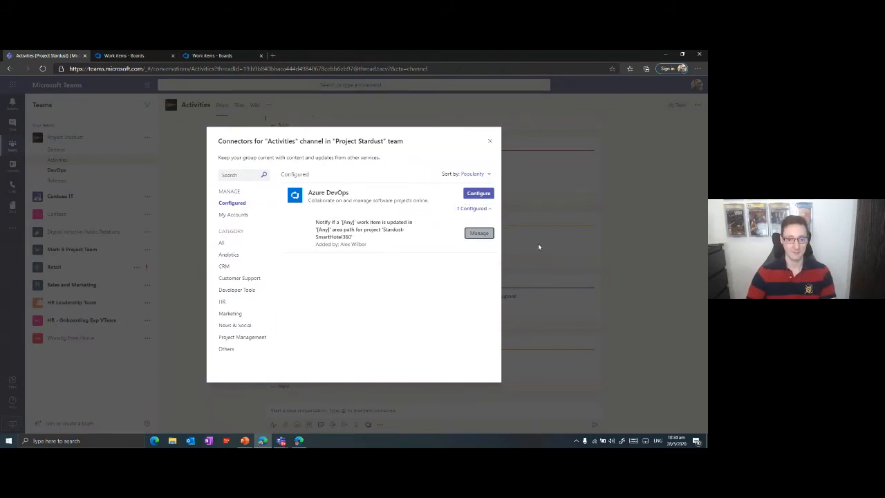
left_click(479, 233)
scroll(316, 238, "down", 4)
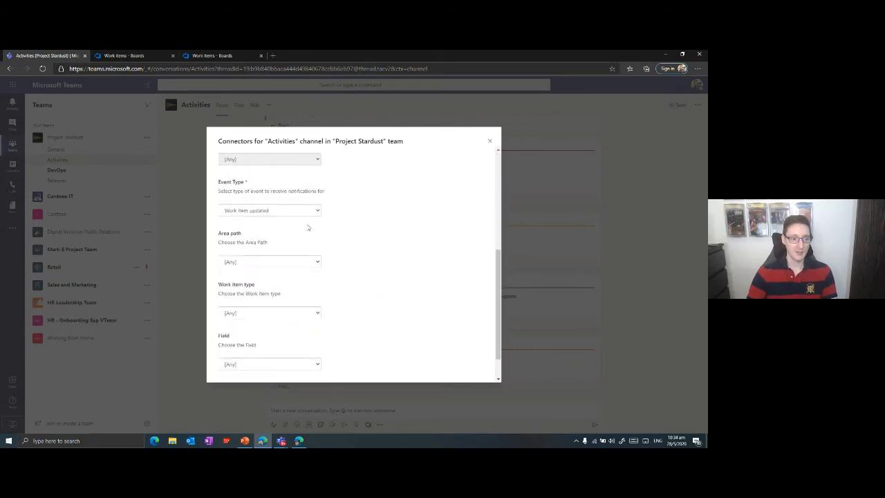
scroll(300, 194, "up", 2)
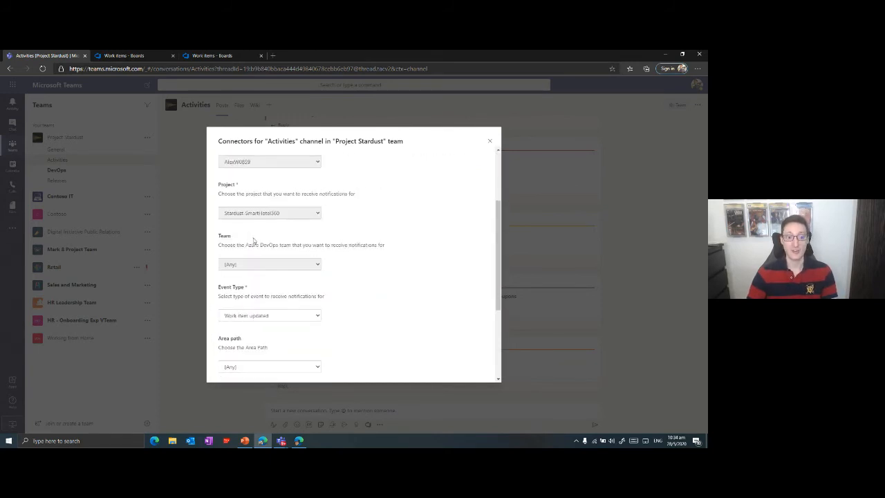
scroll(290, 218, "down", 3)
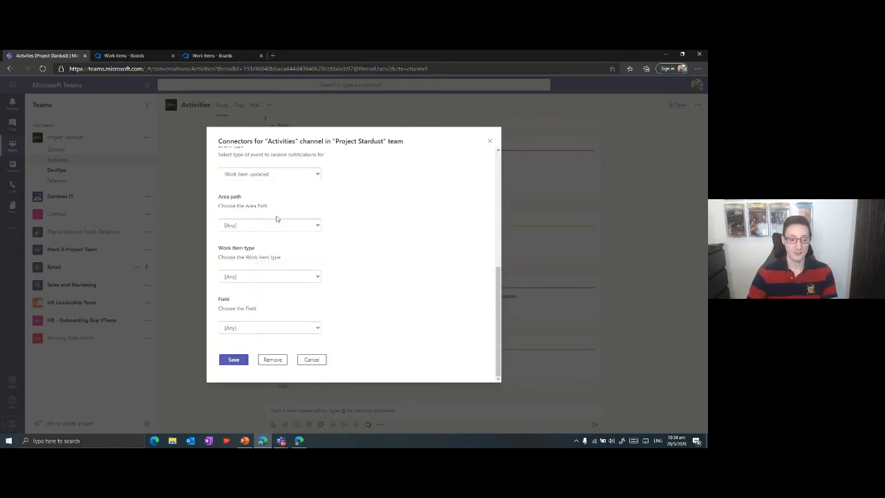
scroll(294, 204, "up", 1)
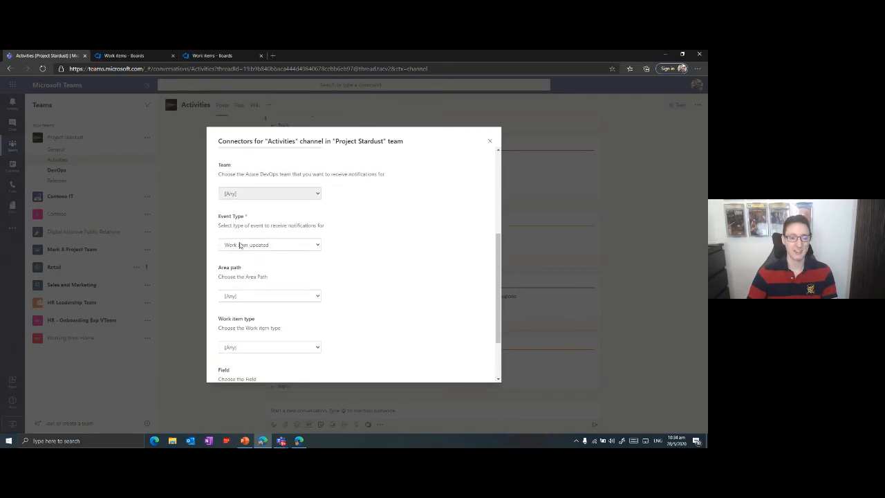
scroll(332, 215, "down", 1)
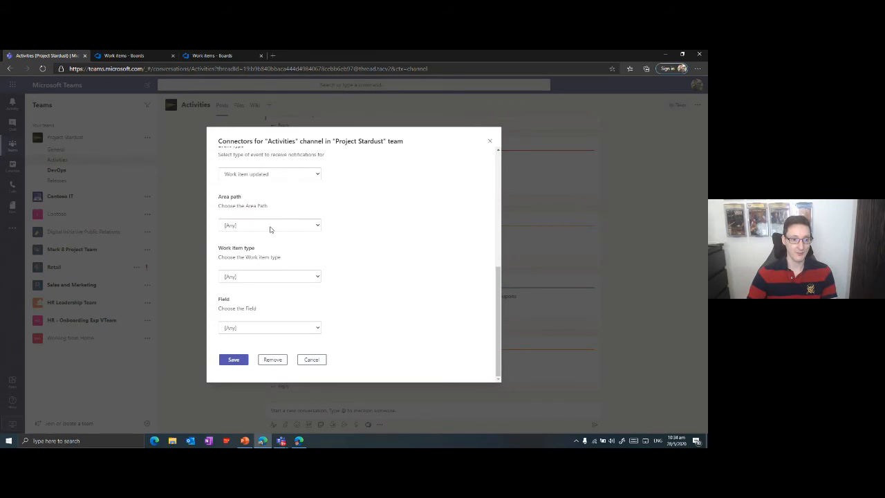
Check the area path filter, try limiting the connector to the Bug work item type, and reset the type to [Any].
left_click(270, 227)
left_click(363, 258)
left_click(274, 277)
left_click(413, 241)
left_click(310, 276)
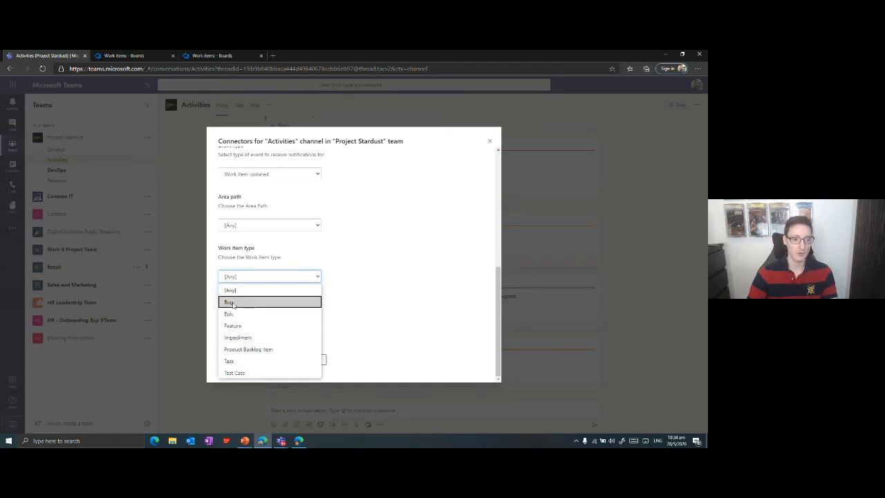
left_click(234, 303)
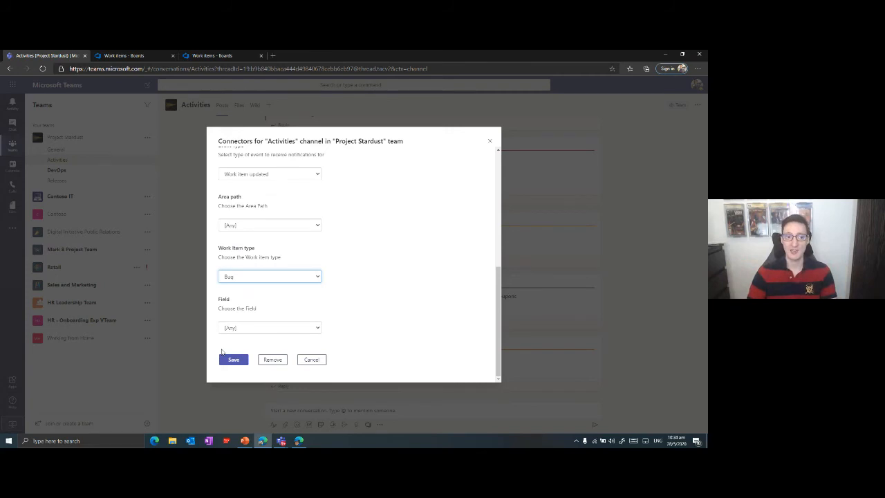
left_click(289, 276)
left_click(277, 293)
Restrict the connector's notifications to the Assigned To field, save the configuration and close the channel's connectors.
left_click(232, 329)
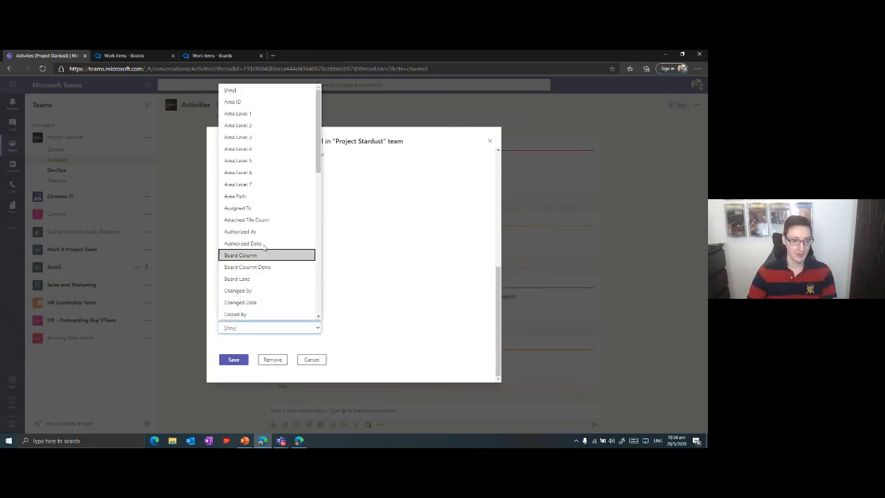
left_click(256, 215)
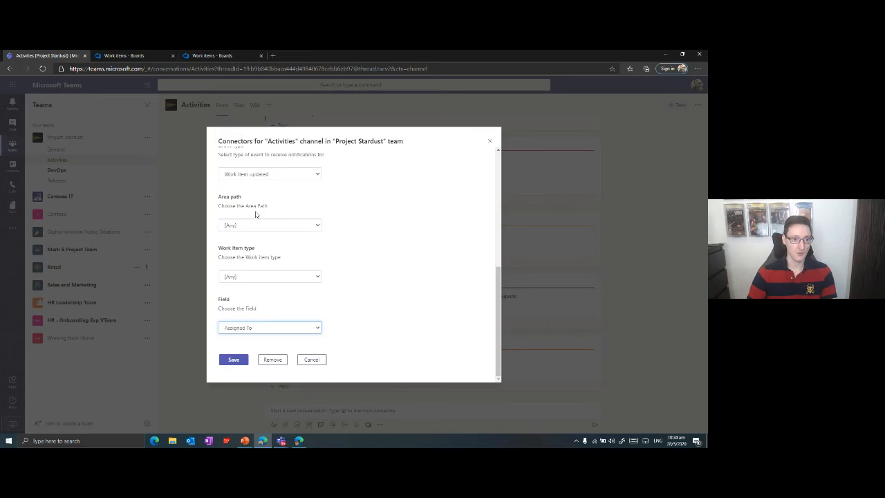
left_click(234, 359)
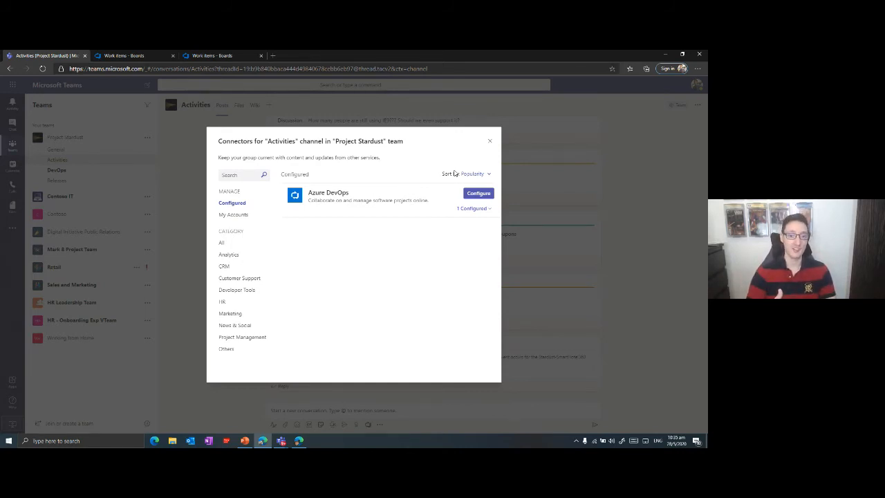
left_click(490, 143)
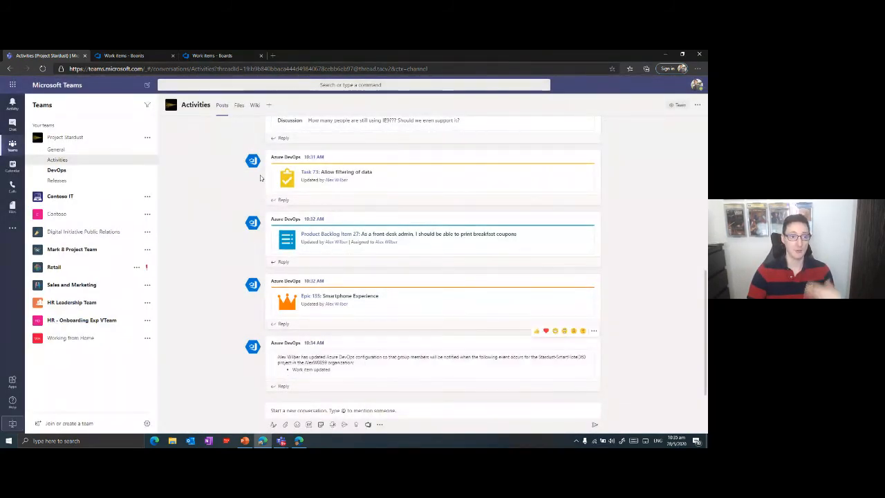
In Azure DevOps, assign task 73 "Allow filtering of data" to the suggested team member and save it.
left_click(133, 56)
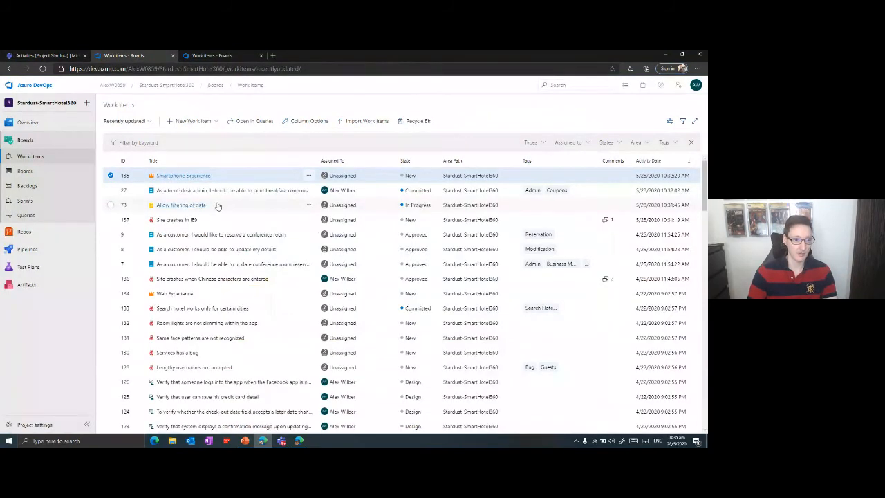
left_click(180, 207)
left_click(305, 206)
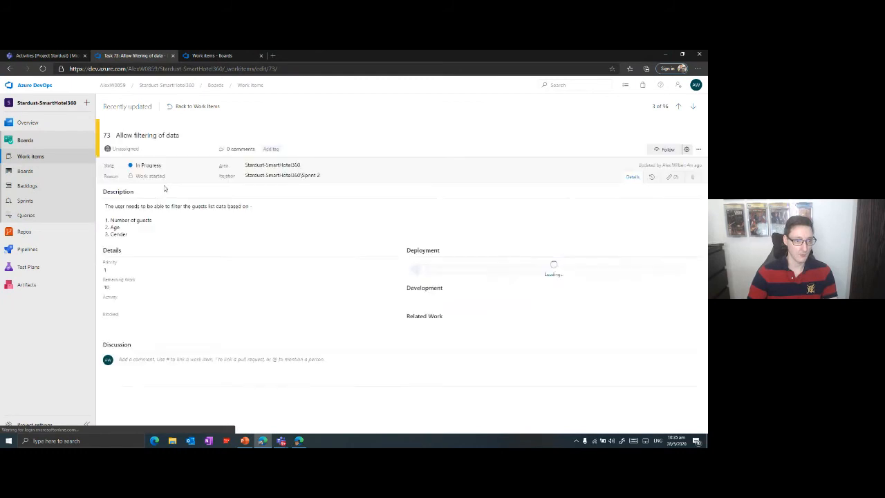
left_click(129, 149)
left_click(130, 163)
key("ctrl+s")
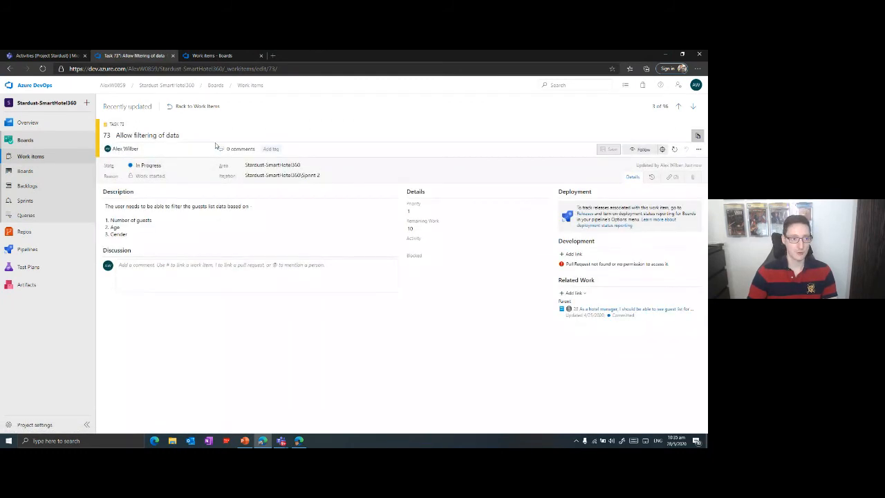
Open bug 130 "Services has a bug" from the work items list, set its severity to 2 - High and save it.
left_click(197, 109)
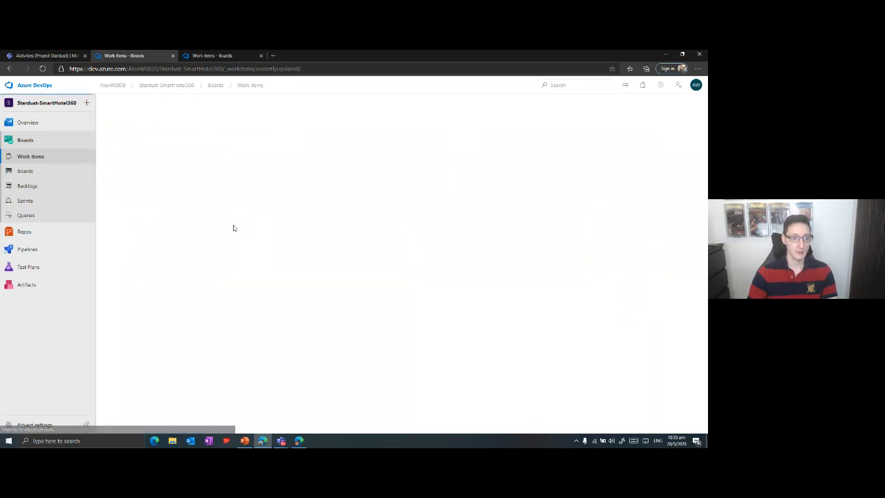
left_click(187, 353)
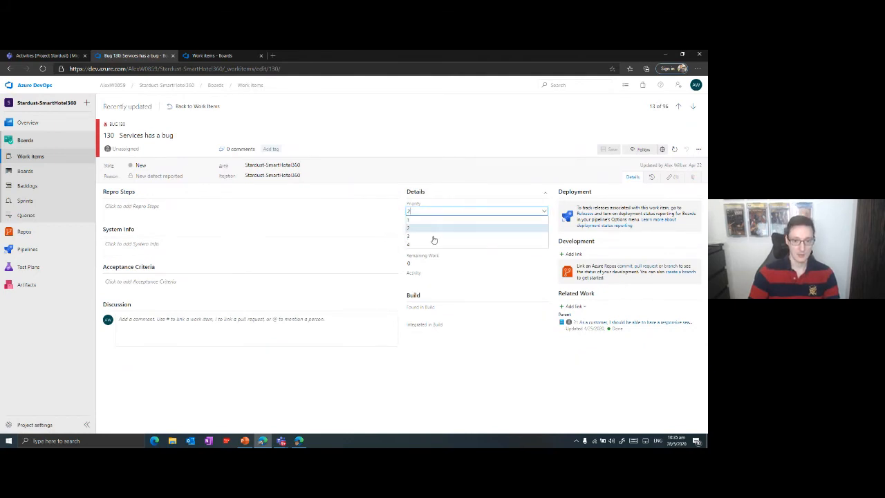
left_click(393, 215)
left_click(435, 228)
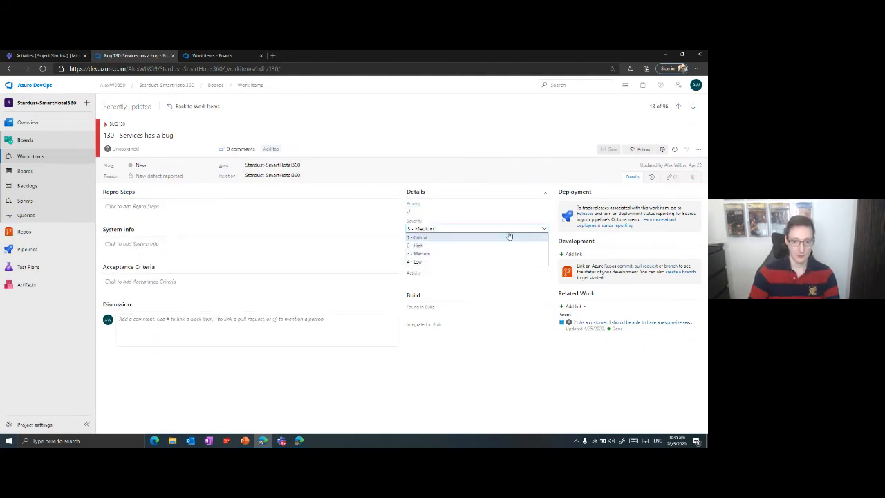
left_click(439, 245)
left_click(610, 148)
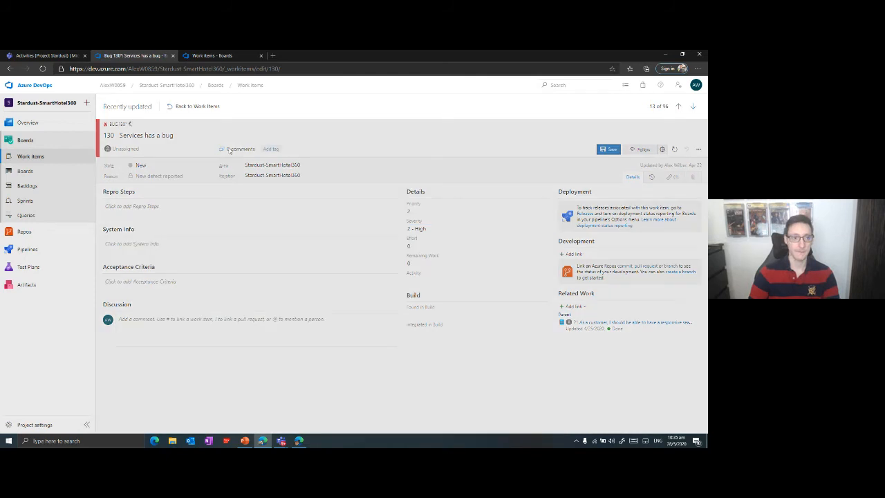
Return to the work items list and review the Azure DevOps notifications in the Teams Activities channel.
left_click(197, 106)
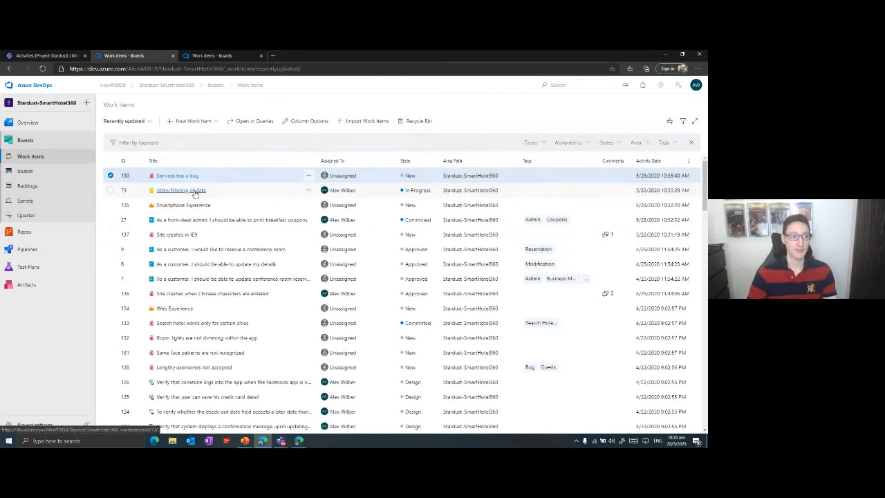
left_click(63, 55)
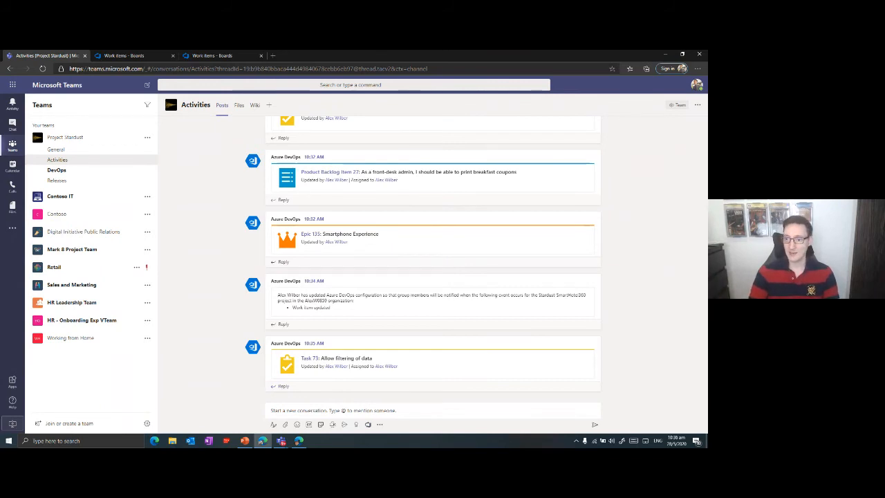
key("alt+Tab")
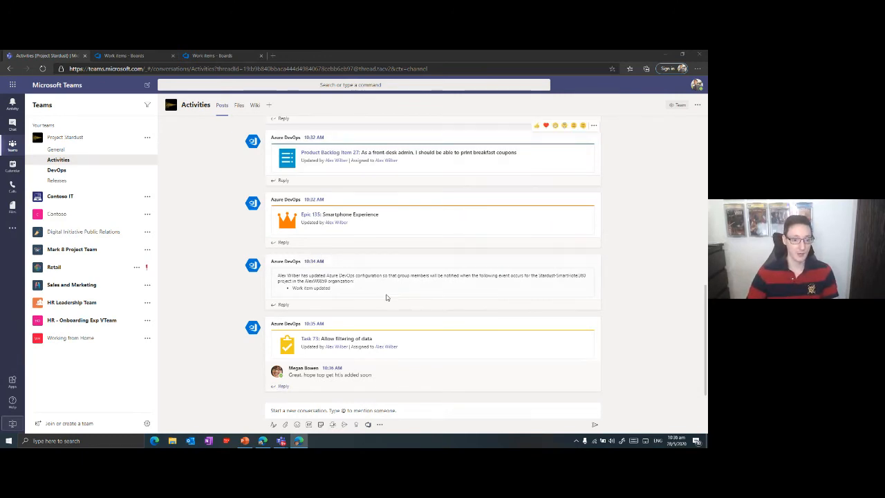
scroll(385, 296, "up", 2)
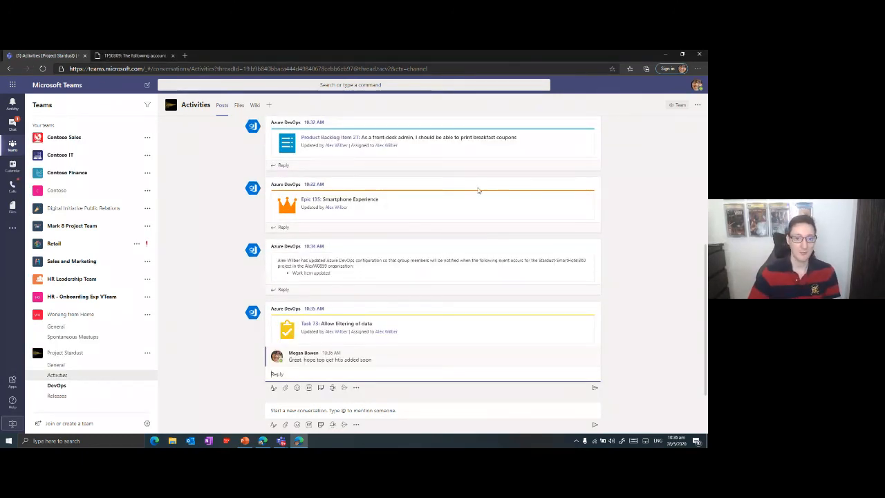
scroll(476, 189, "up", 4)
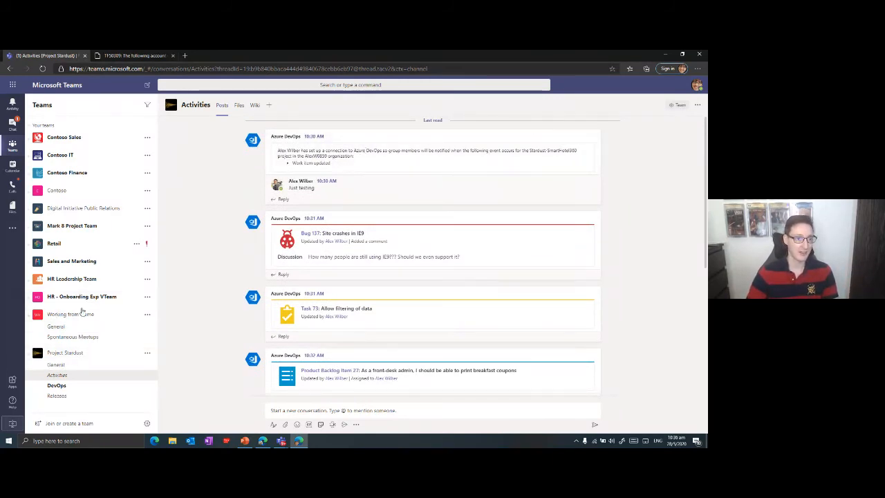
In the second user's Teams session, check the signed-in account, its Azure DevOps access page and the Activities channel posts.
left_click(697, 85)
left_click(655, 383)
scroll(554, 313, "down", 3)
scroll(553, 313, "up", 3)
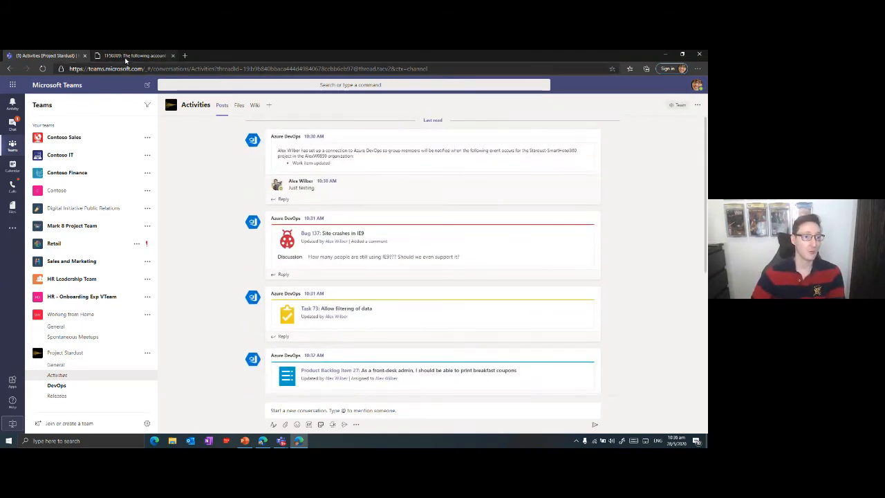
left_click(130, 56)
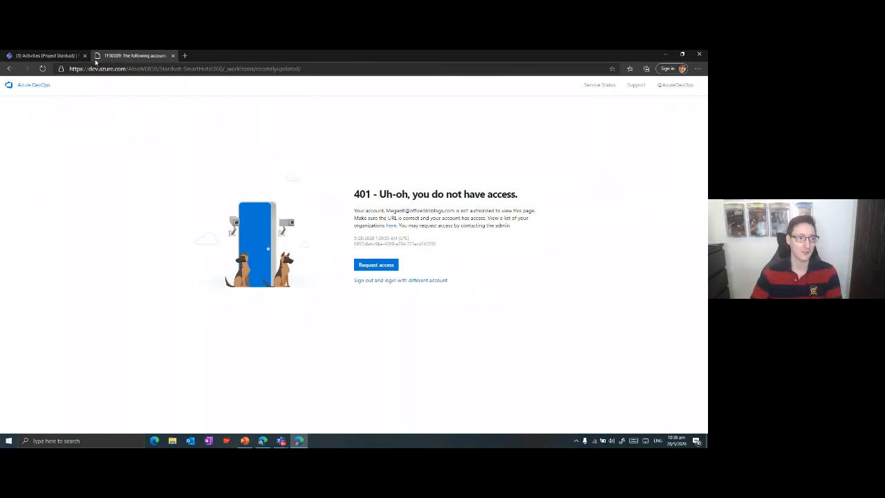
left_click(62, 55)
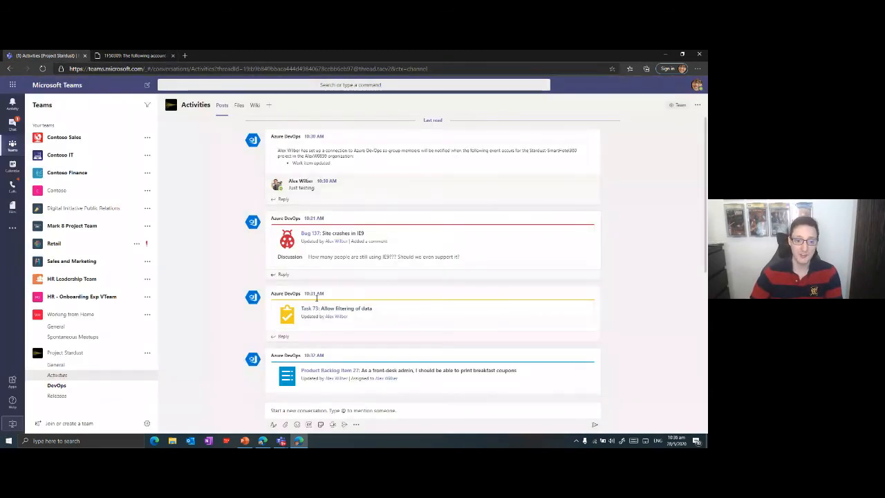
scroll(322, 279, "down", 5)
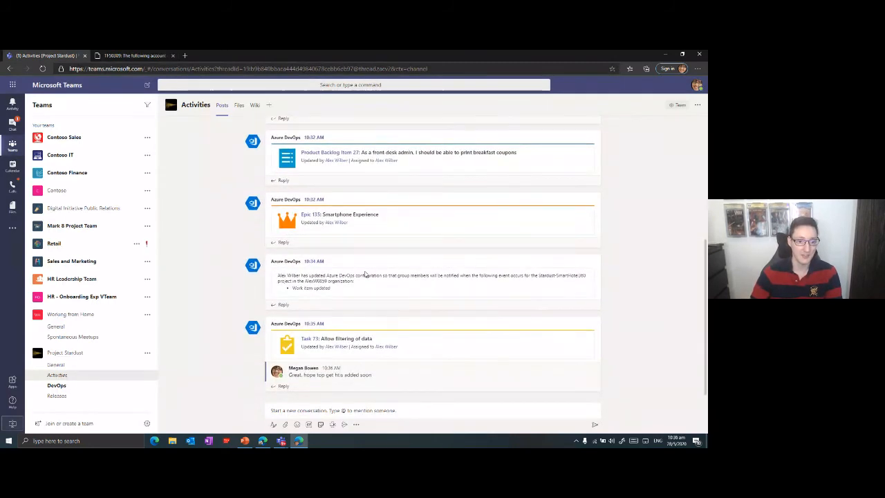
scroll(367, 273, "up", 4)
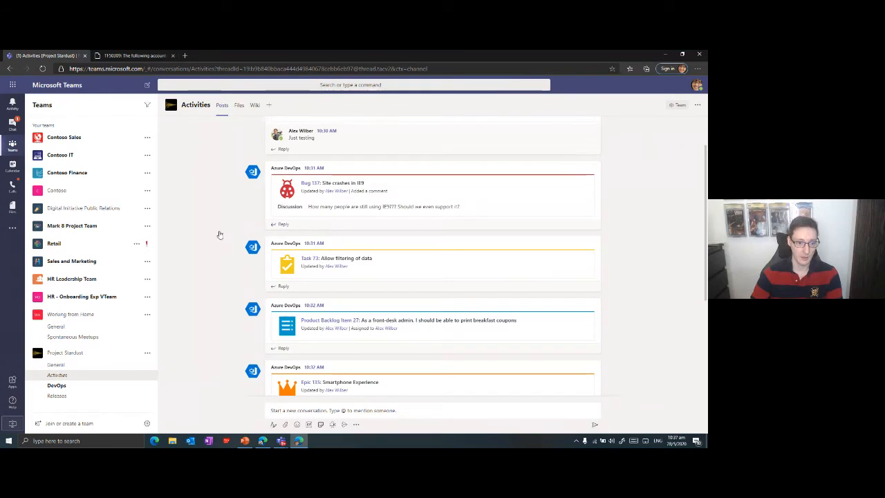
Reply to the bug 137 "Site crashes in IE9" notification with "No, let's not support IE9...".
left_click(282, 224)
type("No. let's not sup")
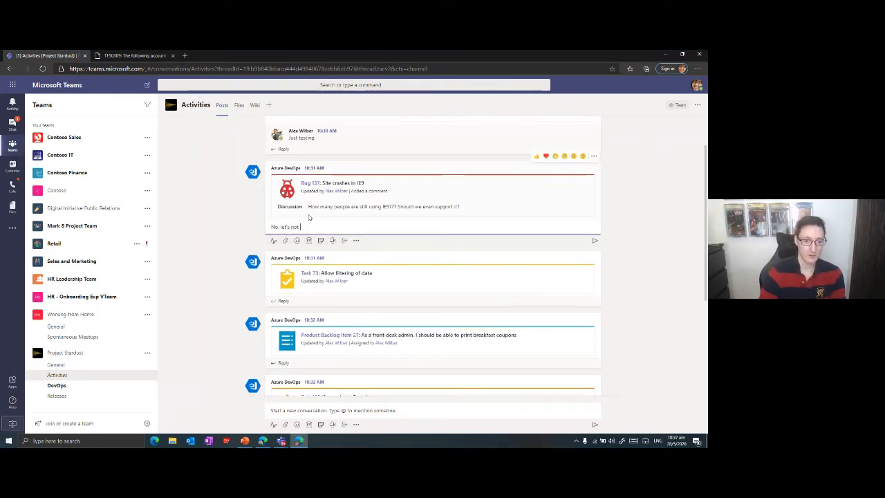
type("port IE9..")
key("Return")
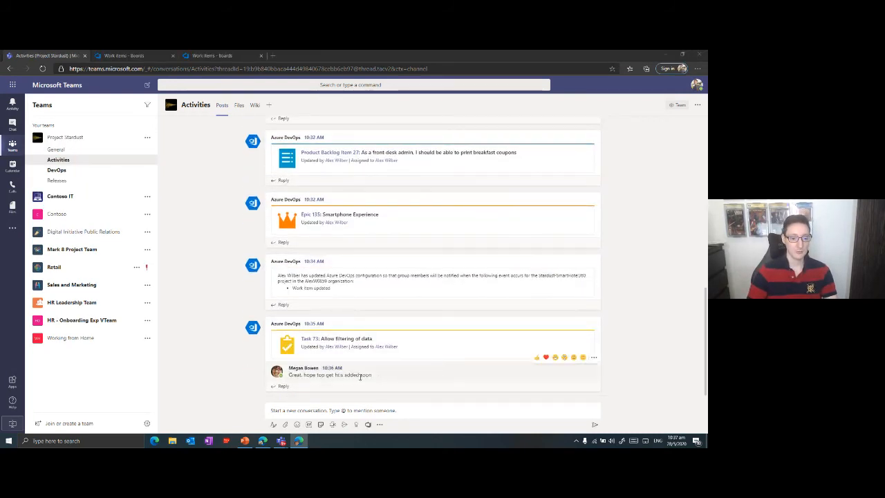
In the first user's session, open bug 137 from its notification, comment that the colleague confirmed IE9 isn't supported, and save.
scroll(543, 231, "up", 5)
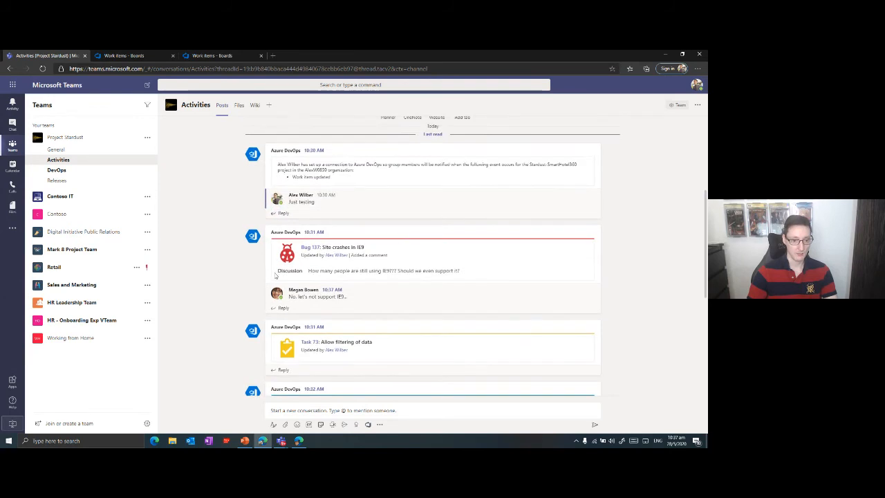
left_click_drag(350, 297, 289, 304)
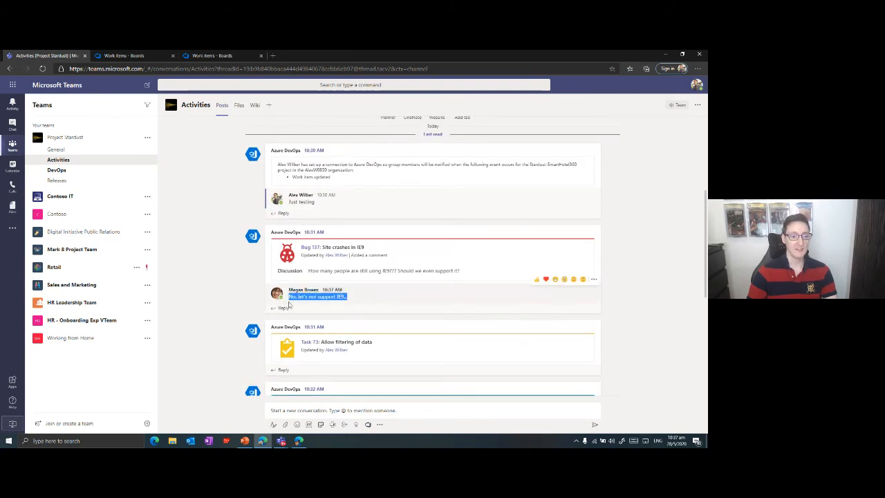
left_click(310, 252)
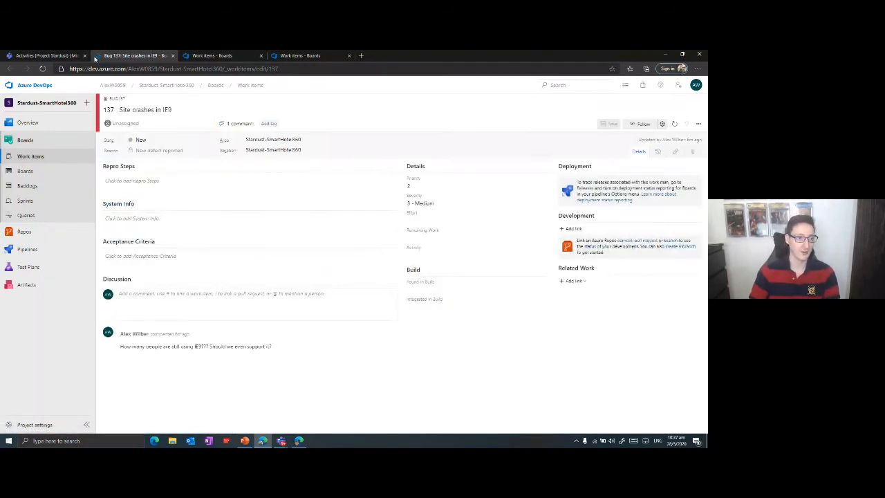
left_click(159, 296)
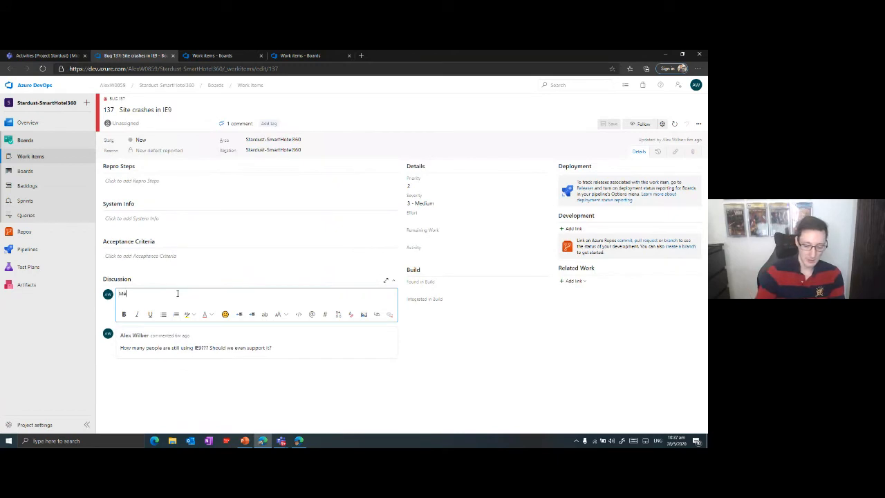
type("Megan confirmed that we don't support IE9")
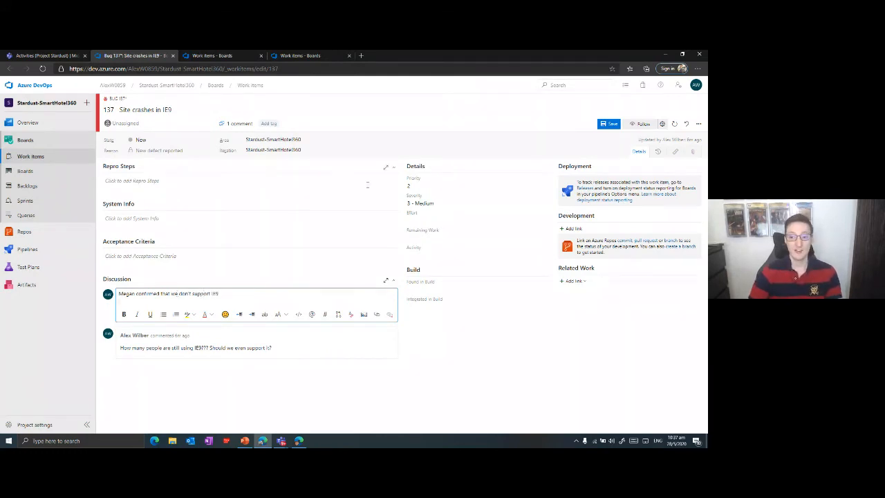
left_click(609, 126)
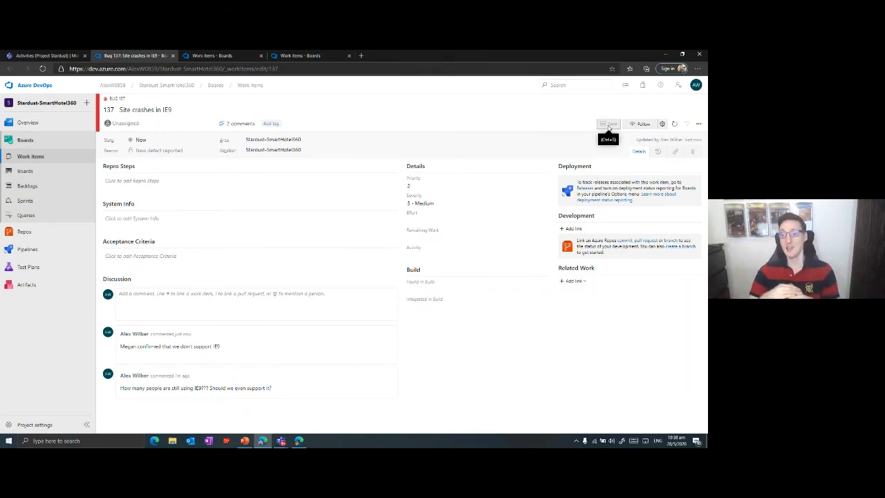
In the Teams Activities channel, reply to the bug 137 thread with "Stps to reprodeuce:" followed by lines "1) ..." and "2) ...".
key("ctrl+shift+Tab")
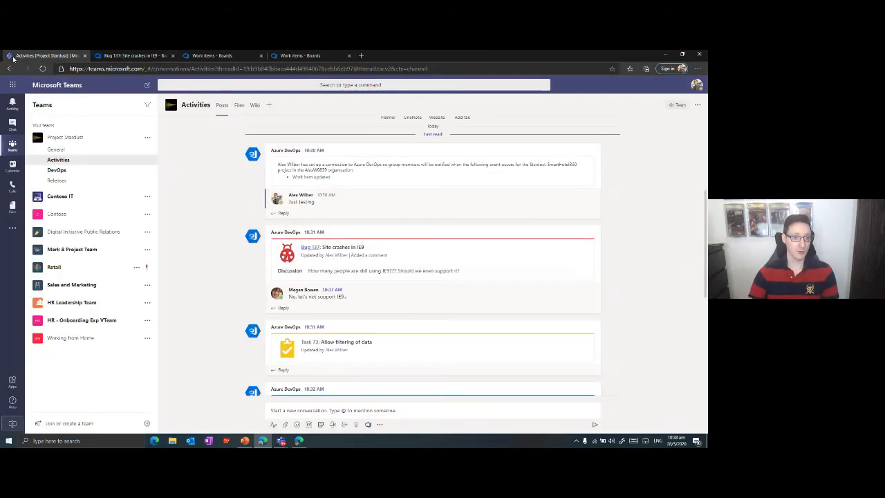
left_click(276, 308)
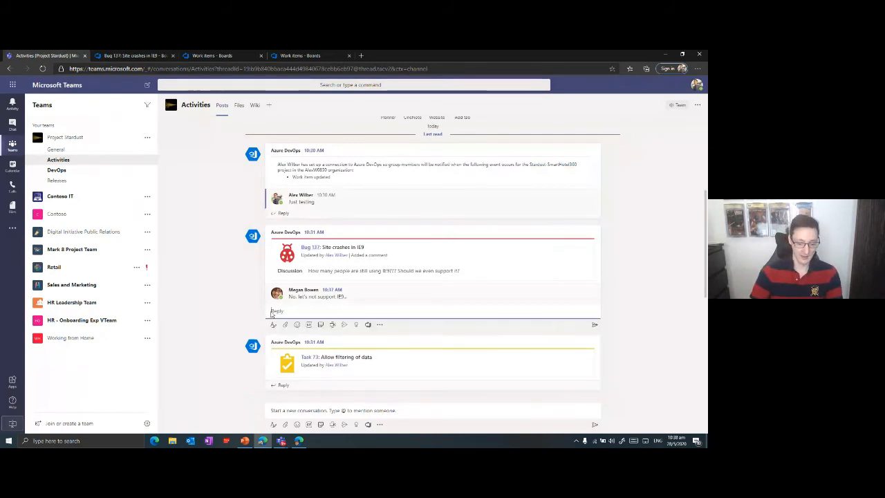
type("Stps ")
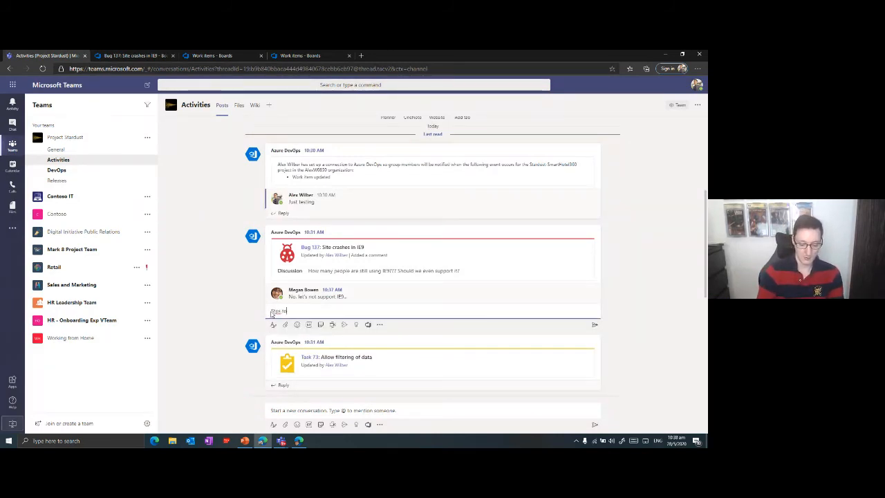
type("to reproeuce:")
key("Left")
key("Left")
type("d")
key("End")
key("shift+Return")
type("1")
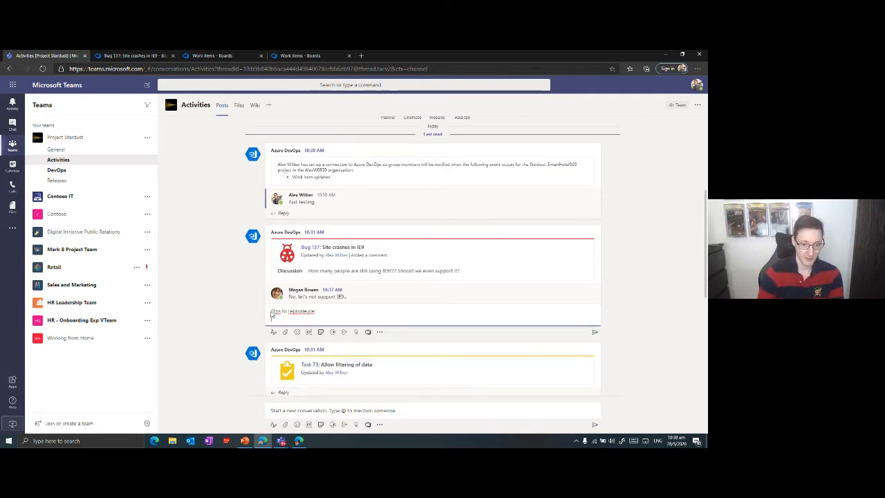
type(")")
key("shift+Return")
type("2")
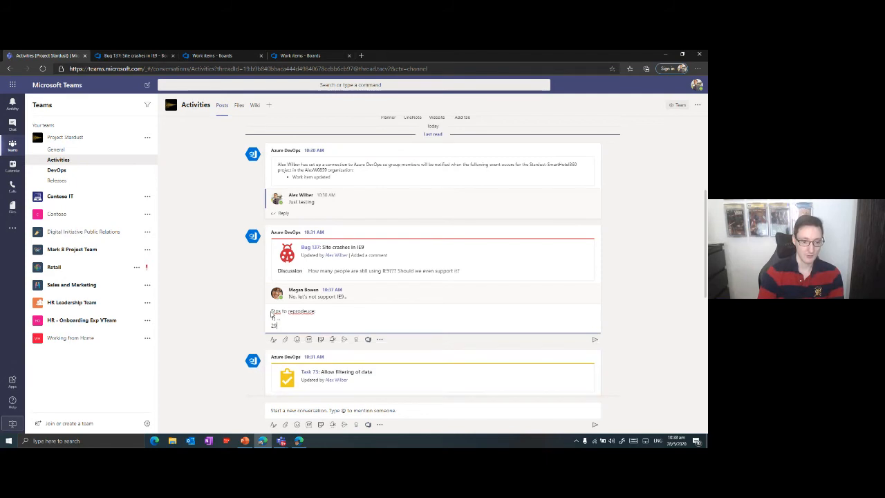
type(") ...")
key("Return")
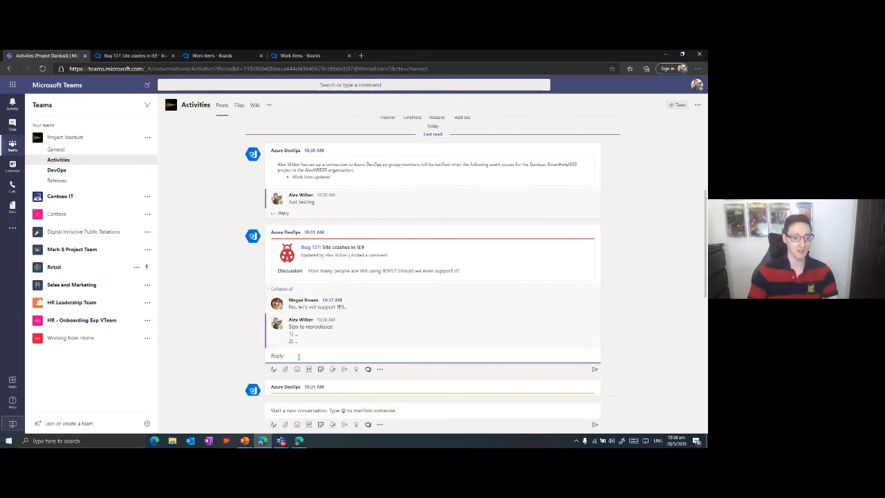
Copy the reproduction steps from the Teams reply into bug 137's Repro Steps in Azure DevOps and save.
left_click_drag(302, 349, 289, 325)
key("ctrl+c")
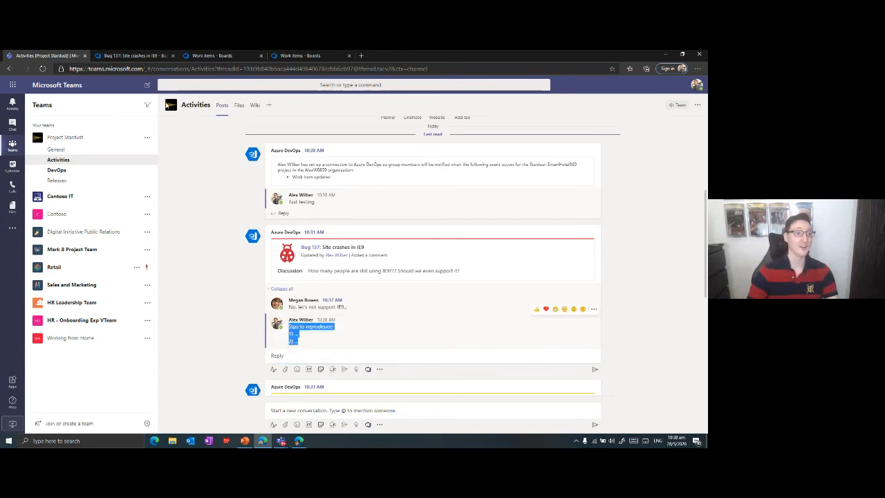
key("ctrl+Tab")
left_click(138, 181)
key("ctrl+v")
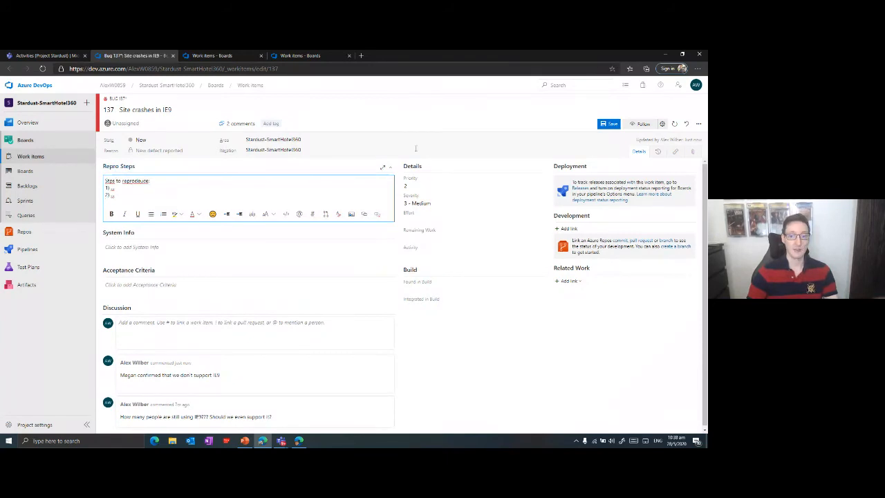
left_click(613, 125)
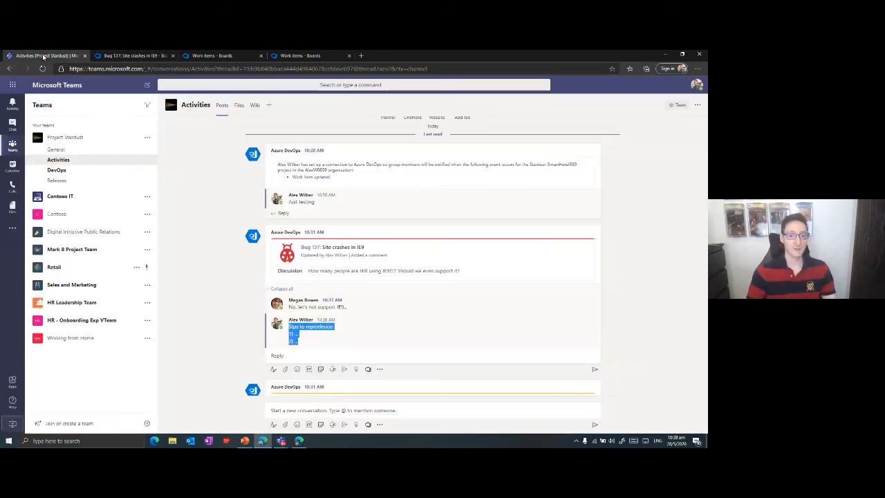
Switch back to Teams and review the conversation and notifications in the Activities channel.
left_click(43, 56)
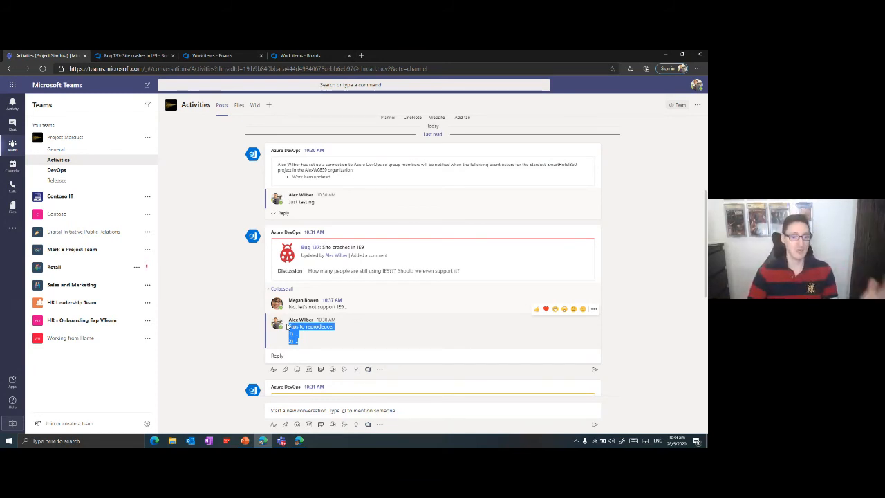
left_click(624, 247)
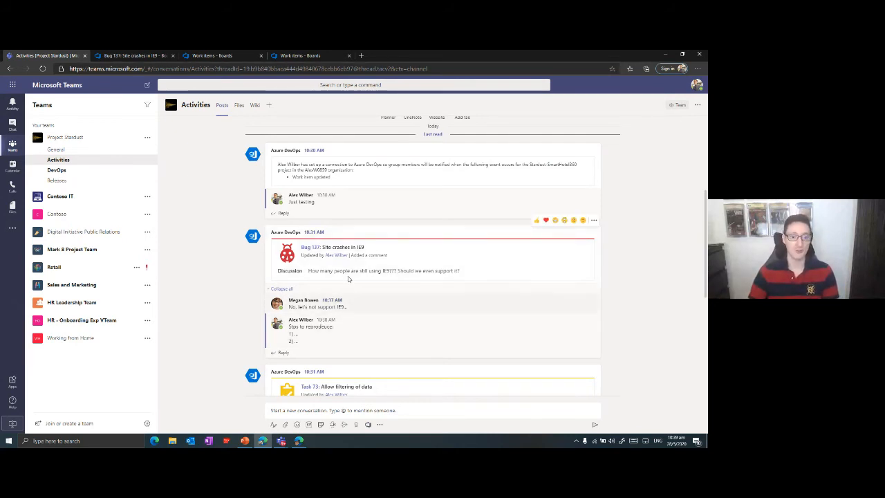
scroll(345, 302, "down", 6)
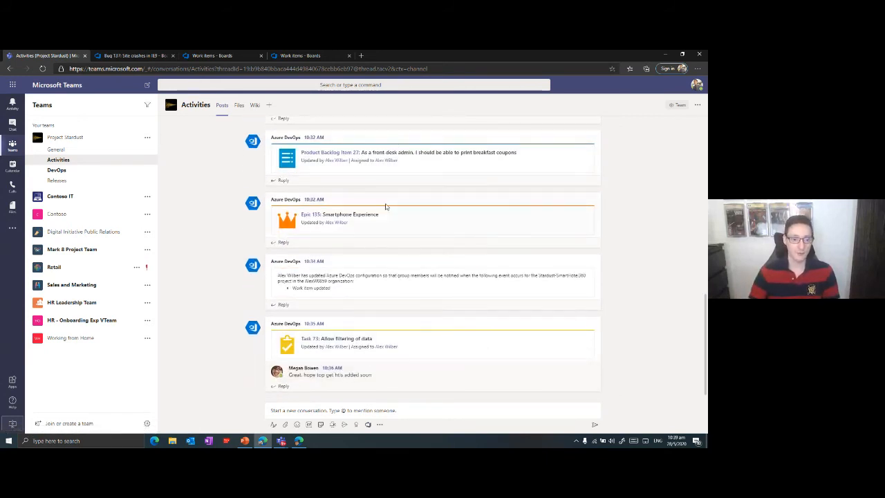
scroll(391, 205, "up", 1)
scroll(391, 205, "down", 1)
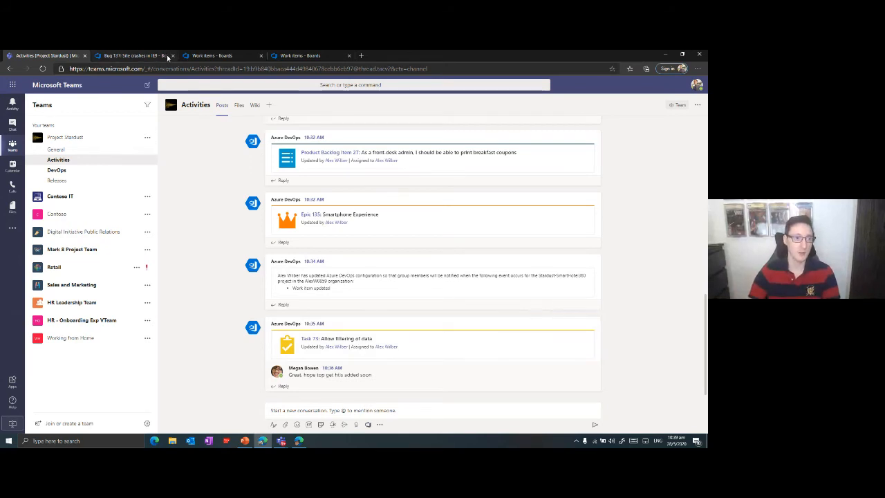
In Project Stardust's General channel, start adding a tab with the Azure DevOps app.
left_click(114, 149)
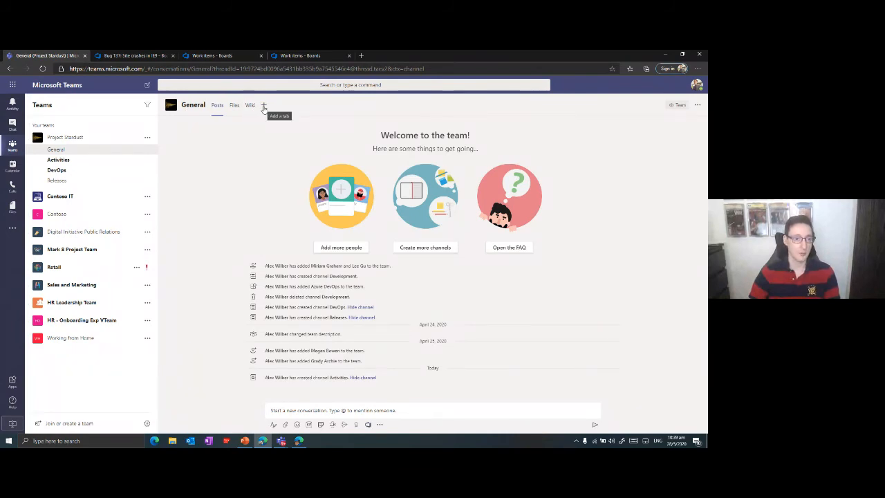
left_click(263, 107)
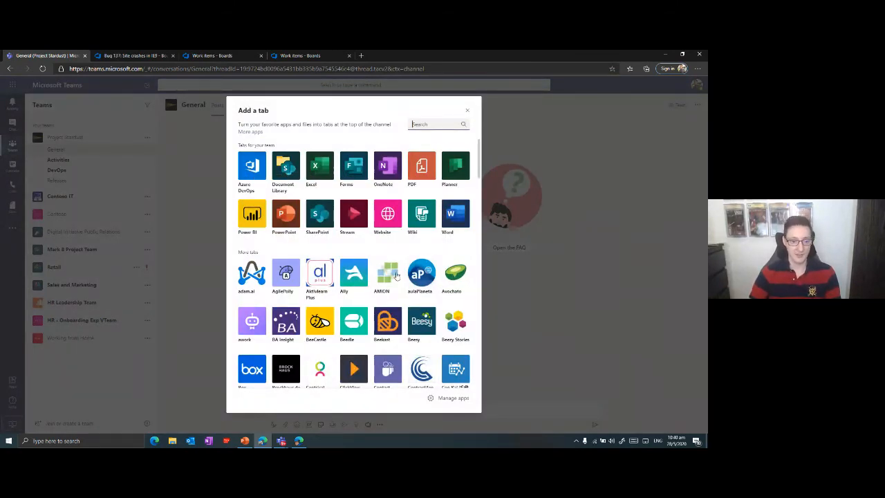
scroll(419, 363, "down", 5)
scroll(370, 270, "up", 4)
scroll(370, 270, "up", 1)
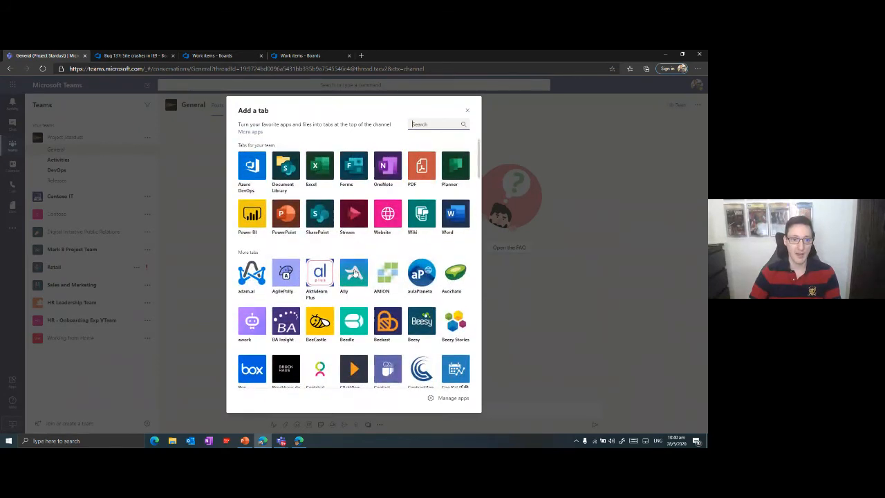
scroll(311, 221, "down", 1)
scroll(241, 186, "up", 1)
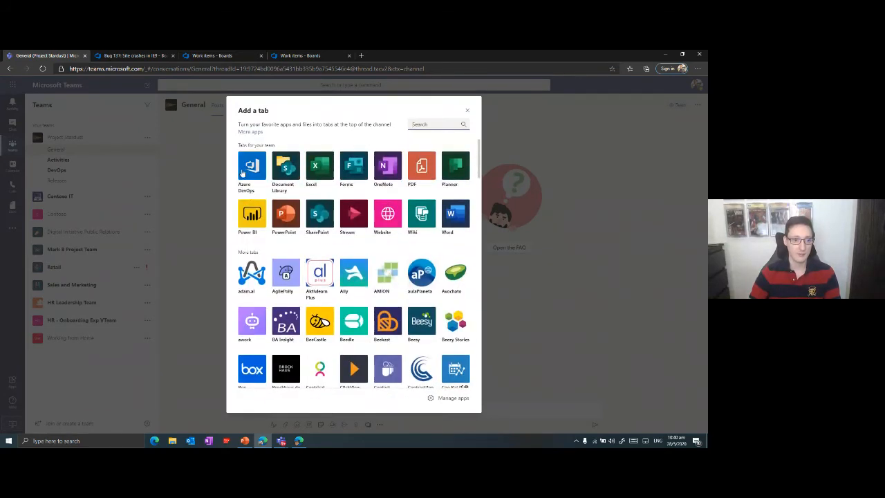
left_click(240, 179)
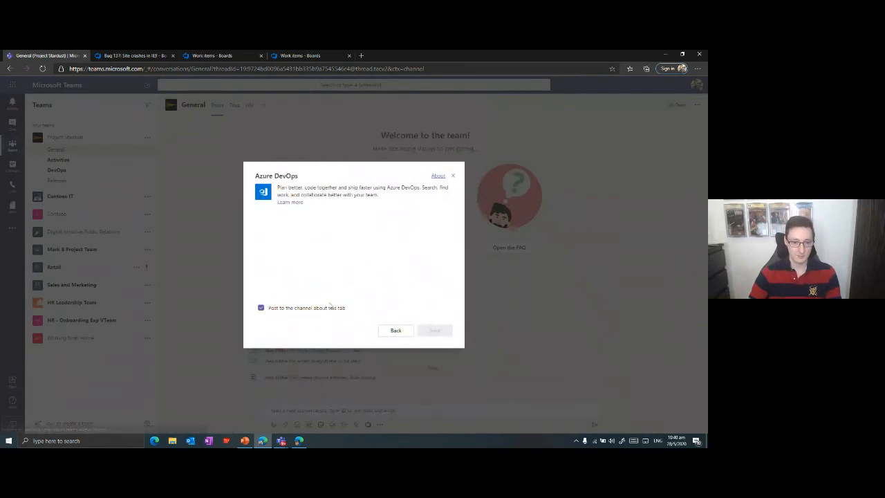
Sign in with the first user's account and connect the tab to the listed dev.azure.com organization.
left_click(287, 237)
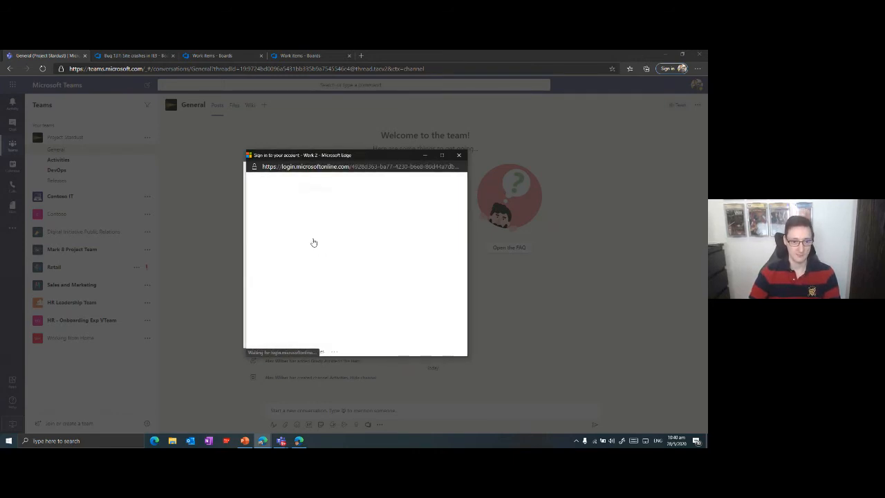
left_click(350, 234)
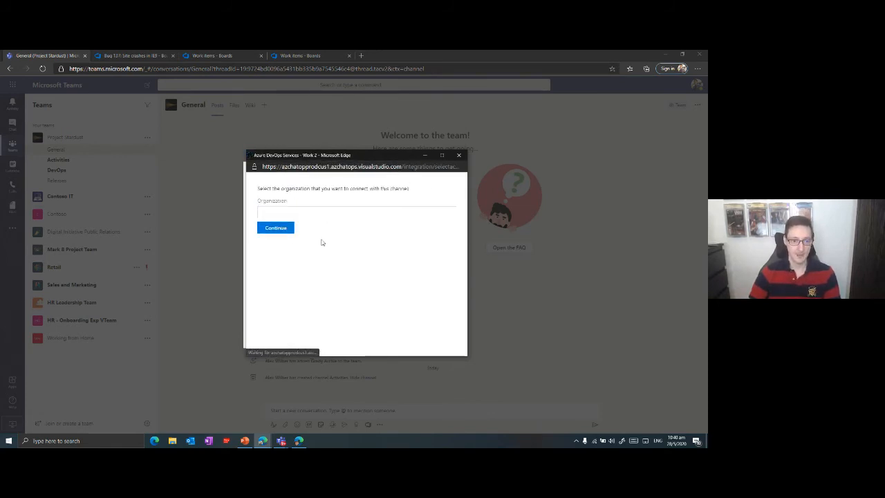
left_click(439, 214)
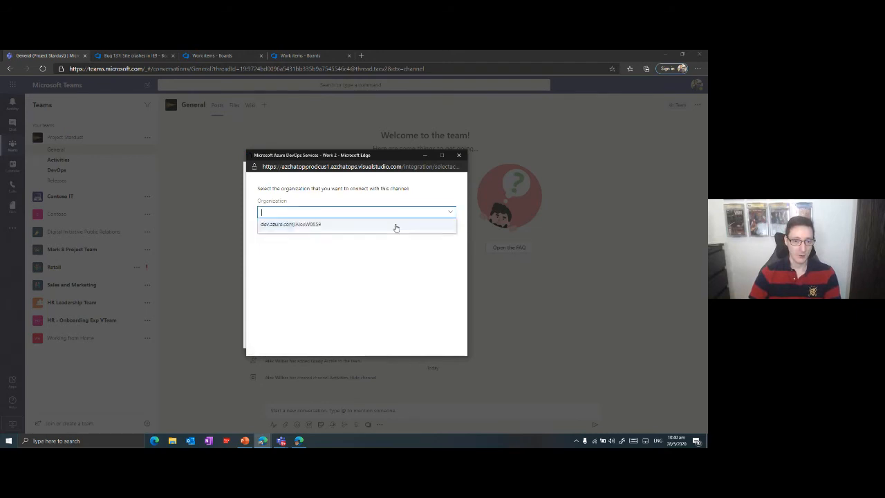
left_click(302, 228)
left_click(284, 228)
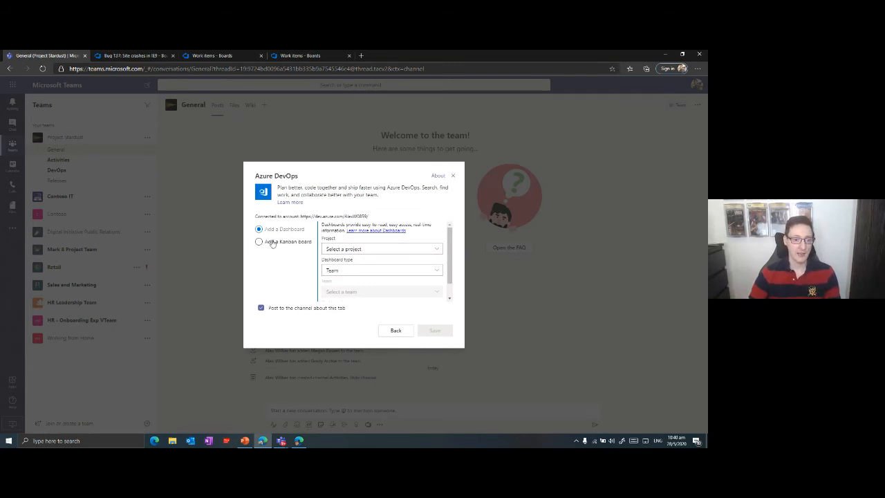
Configure the tab as a team dashboard for project Stardust-SmartHotel360, team Stardust-SmartHotel360 Team and dashboard Overview, and save it.
left_click(433, 250)
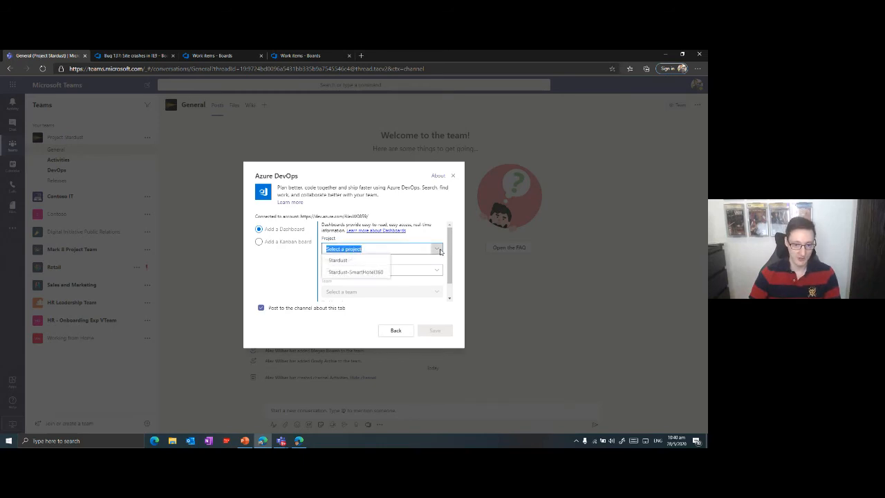
left_click(350, 274)
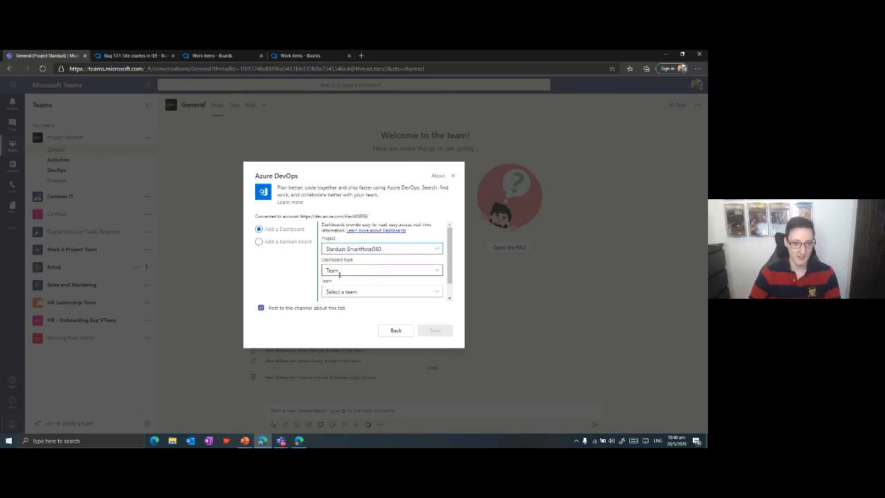
left_click(349, 291)
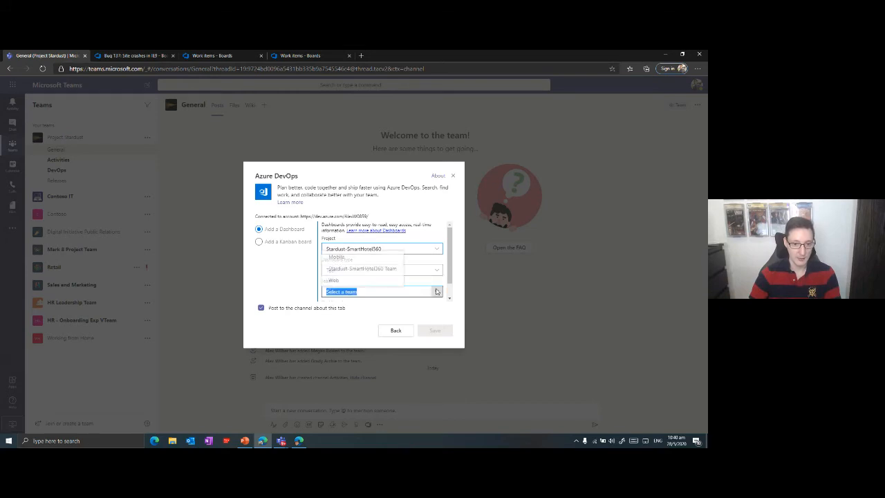
left_click(354, 269)
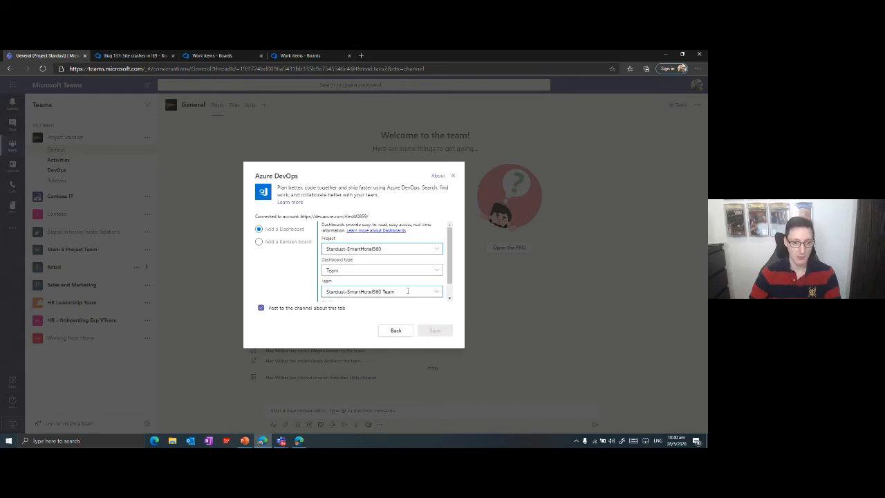
left_click(429, 293)
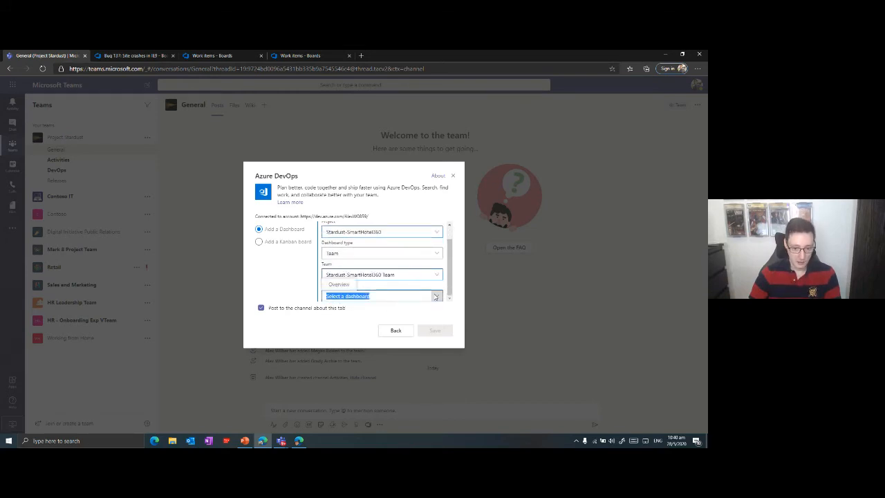
left_click(330, 284)
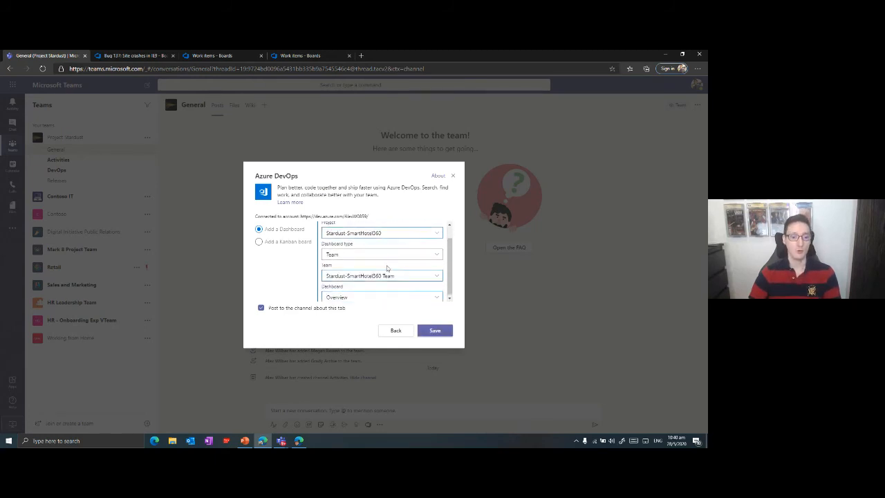
left_click(435, 331)
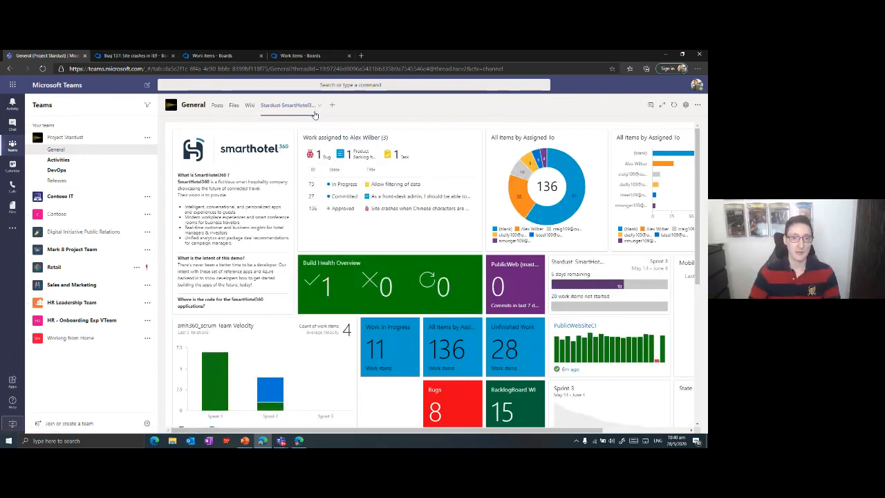
Compare the tab with the project's Overview dashboard in Azure DevOps, and return to Teams.
left_click(149, 56)
mouse_move(48, 127)
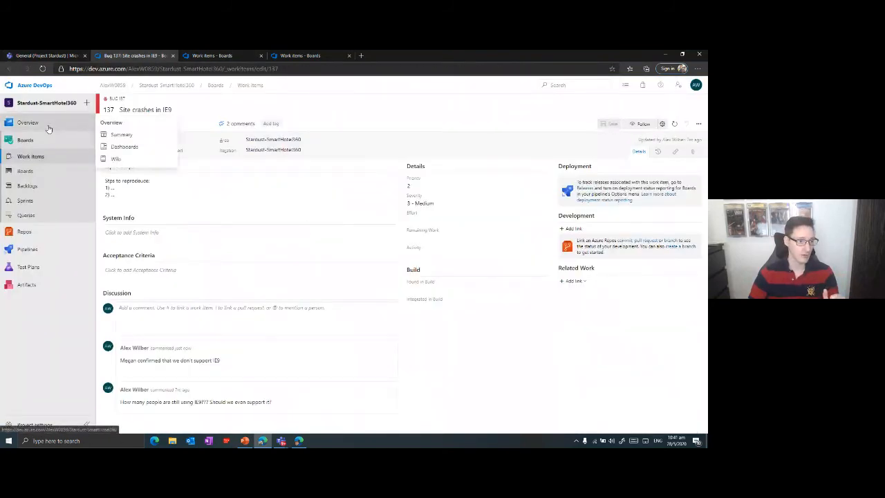
left_click(124, 146)
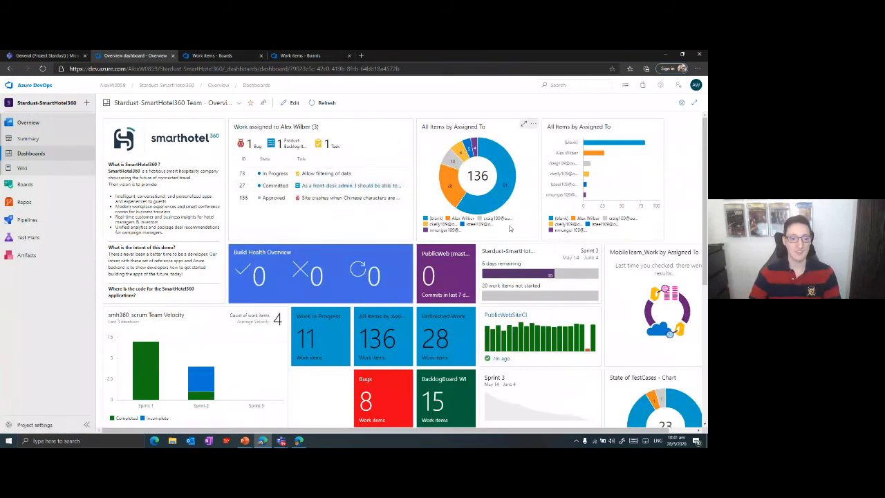
key("ctrl+shift+Tab")
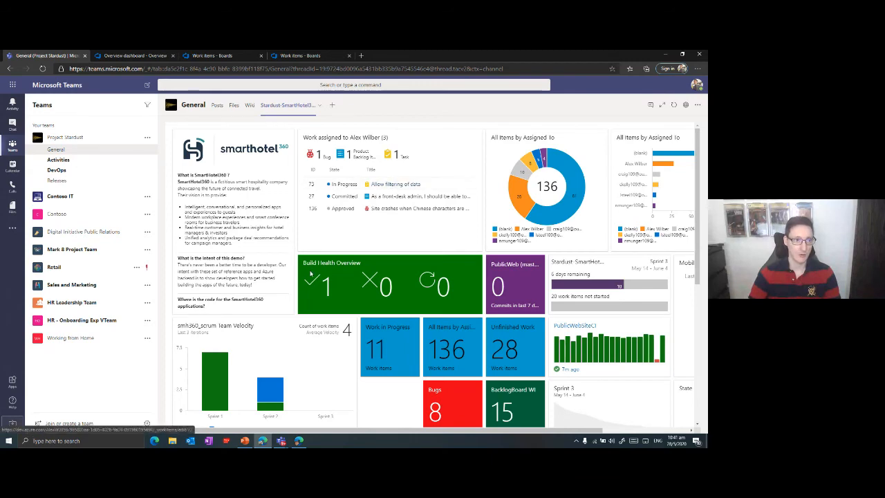
View task 73 "Allow filtering of data" from the Teams dashboard tab, glance at the Azure DevOps dashboard, and close the task.
left_click(392, 184)
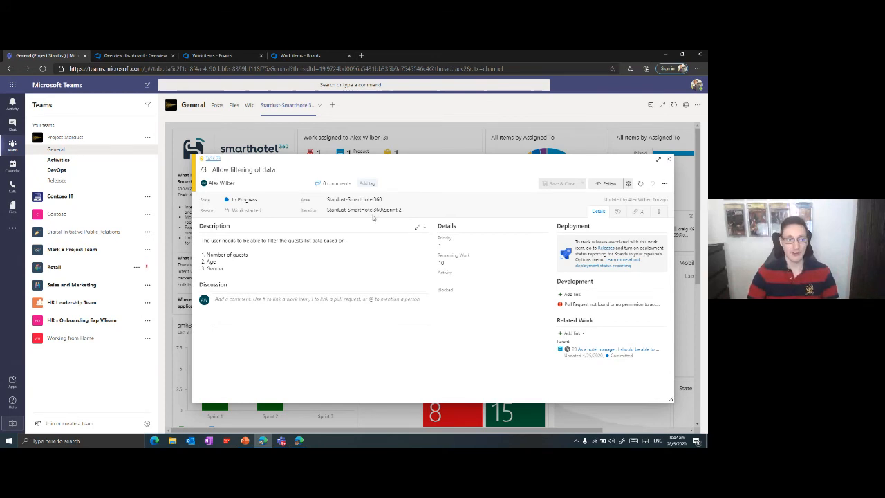
left_click(148, 56)
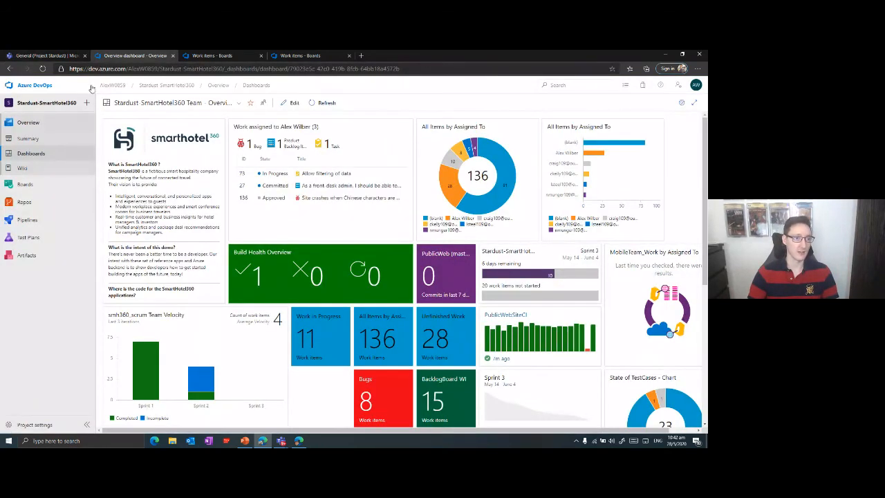
left_click(61, 57)
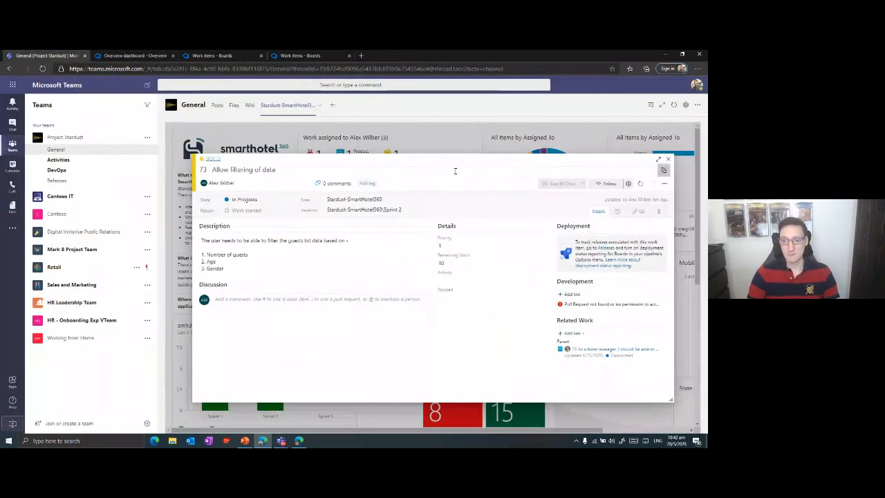
left_click(669, 160)
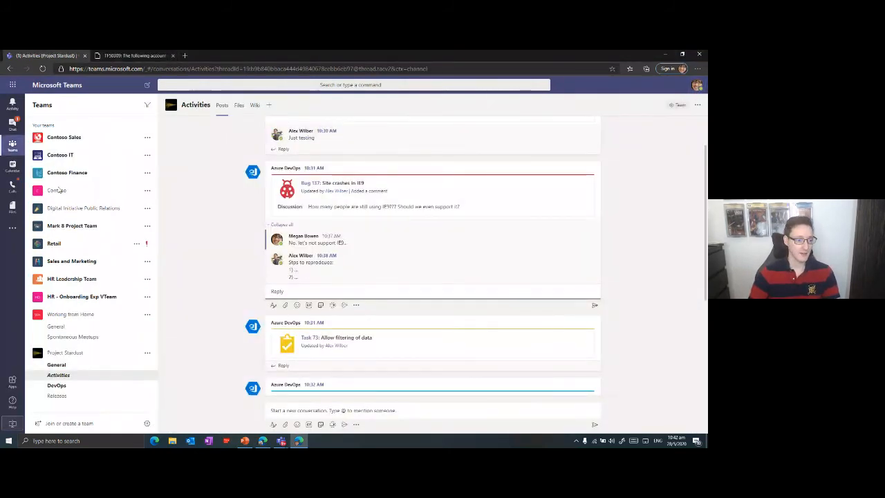
In the second user's Teams session, open the new Stardust-SmartHotel360 dashboard tab in Project Stardust's General channel.
left_click(58, 365)
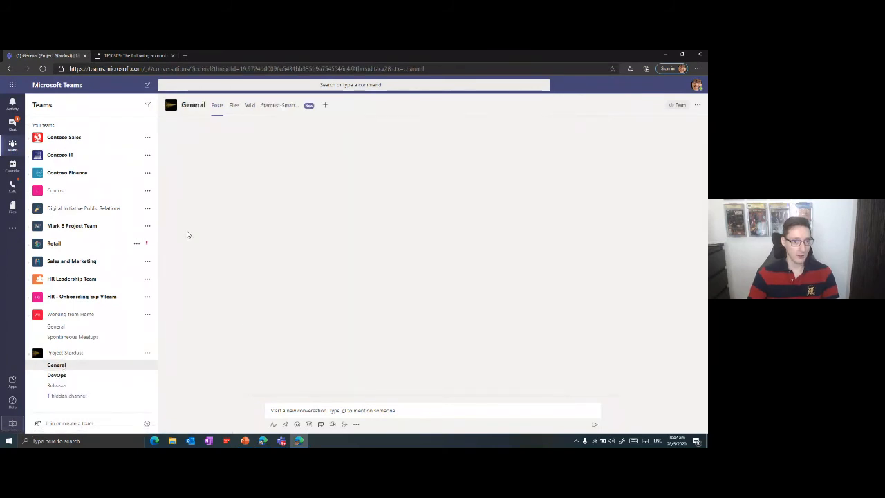
left_click(272, 105)
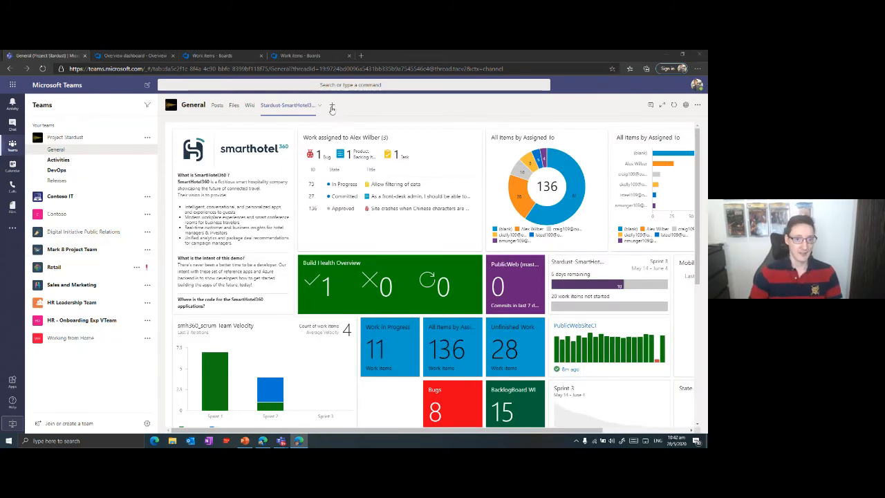
In the first user's session, start another Azure DevOps tab in the General channel and connect it to the listed dev.azure.com organization.
left_click(334, 106)
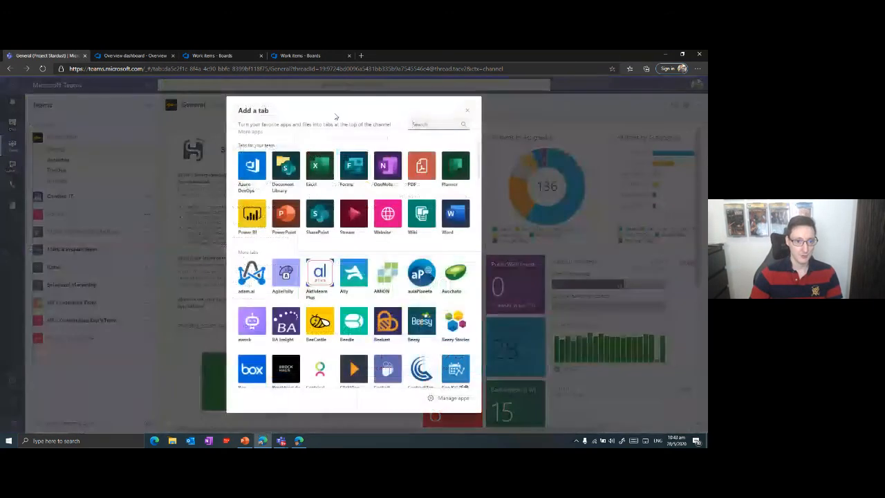
left_click(254, 175)
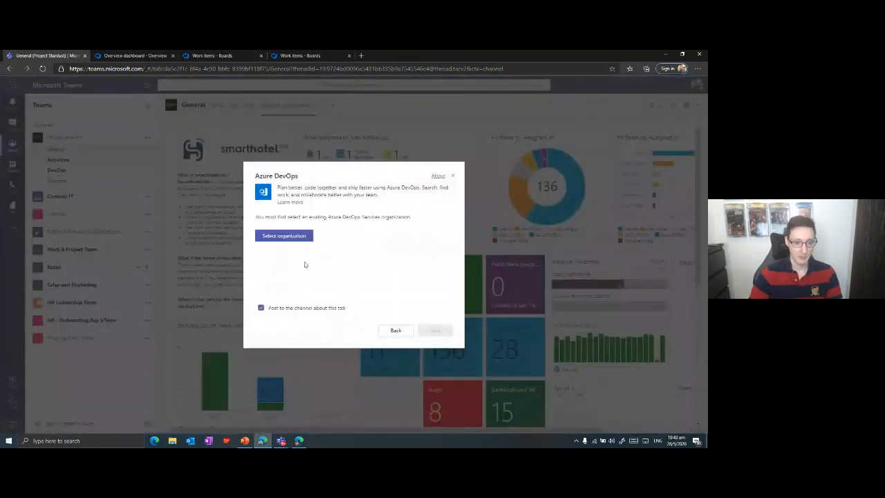
left_click(284, 236)
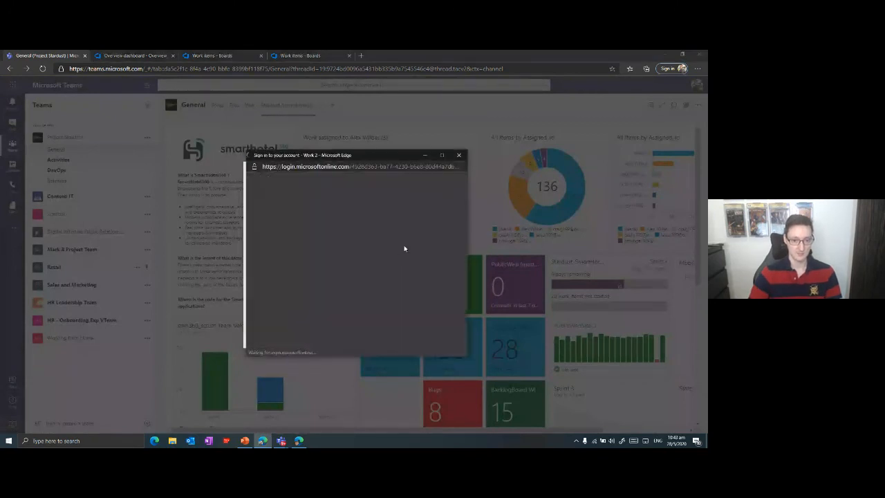
left_click(353, 233)
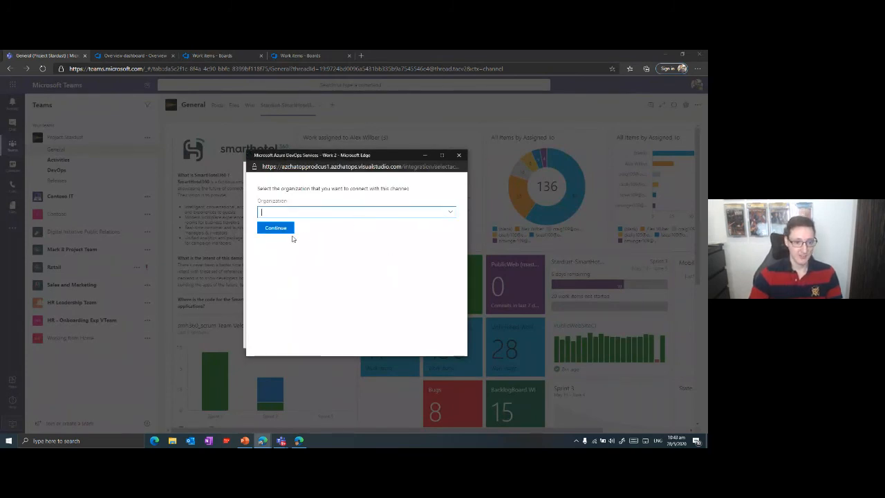
left_click(444, 213)
left_click(313, 231)
left_click(269, 229)
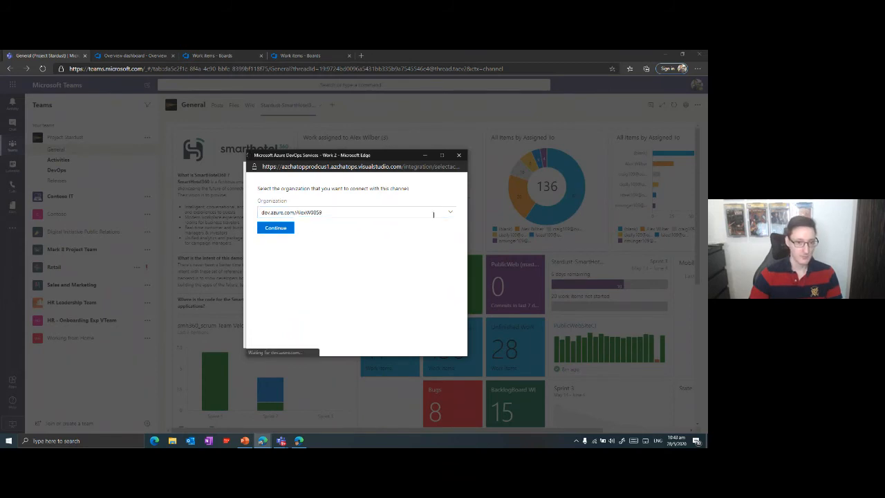
Add a Kanban board tab for project Stardust-SmartHotel360, team Stardust-SmartHotel360 Team, with backlog level Features.
left_click(288, 241)
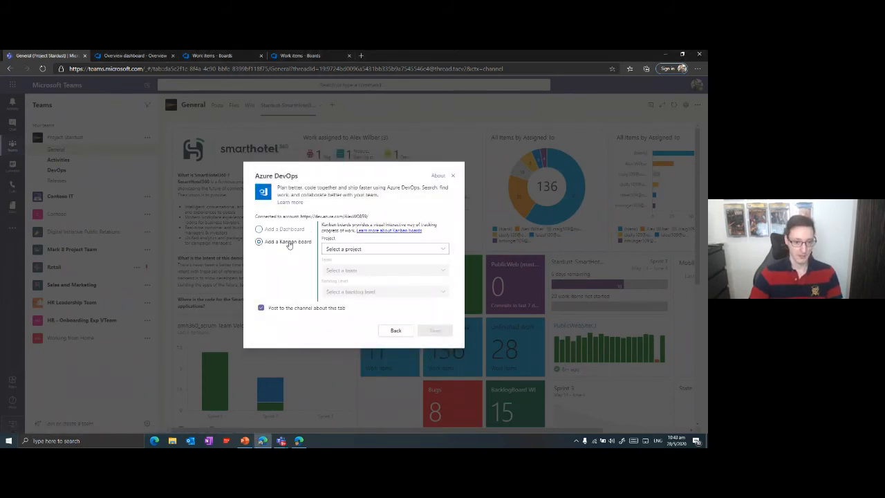
left_click(400, 249)
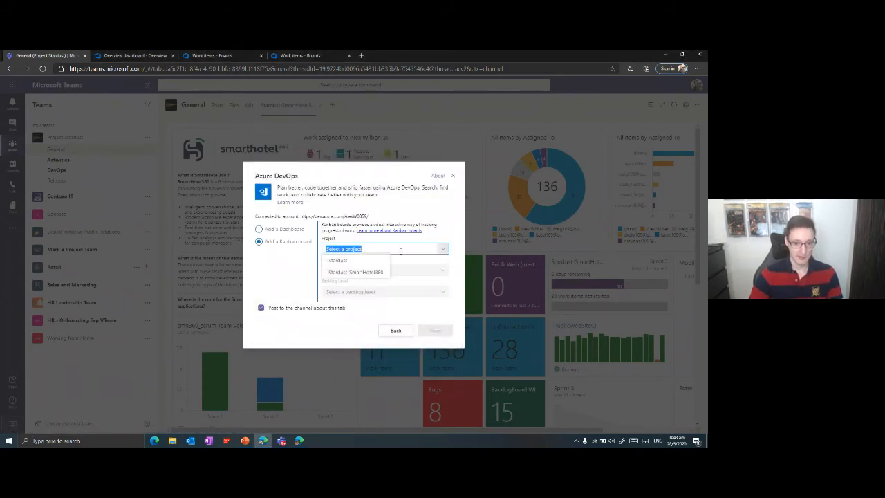
left_click(356, 272)
left_click(442, 272)
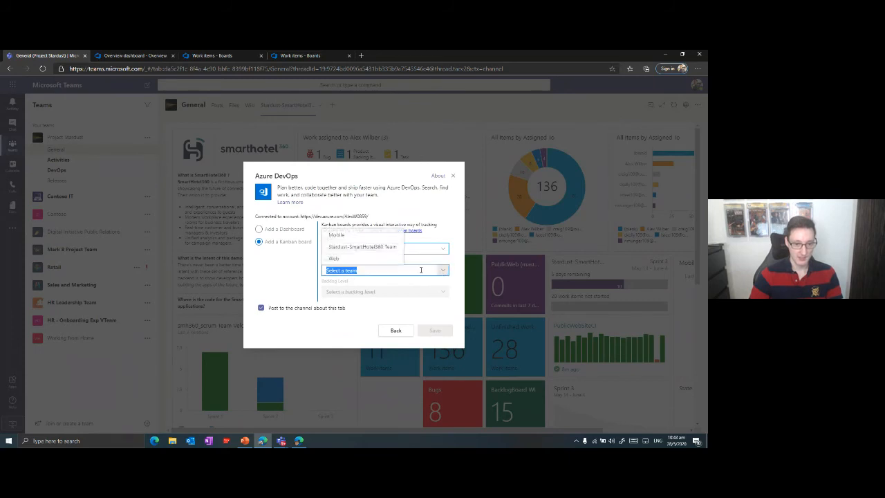
left_click(358, 246)
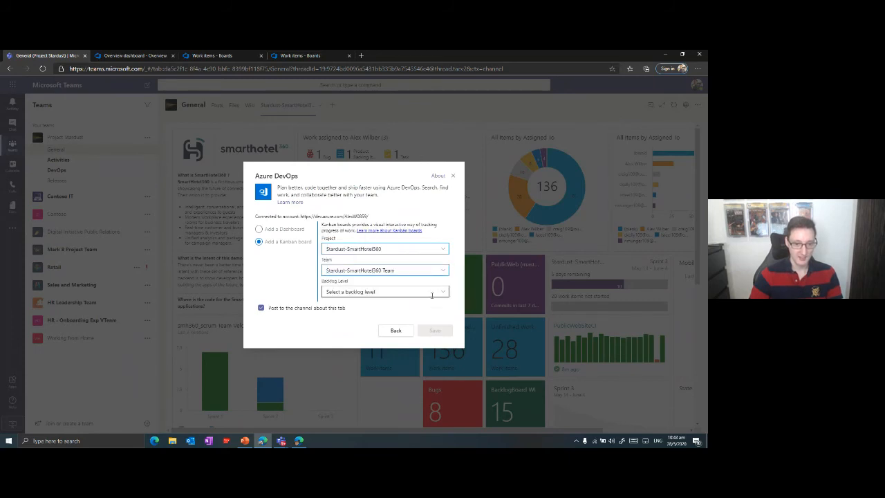
left_click(442, 291)
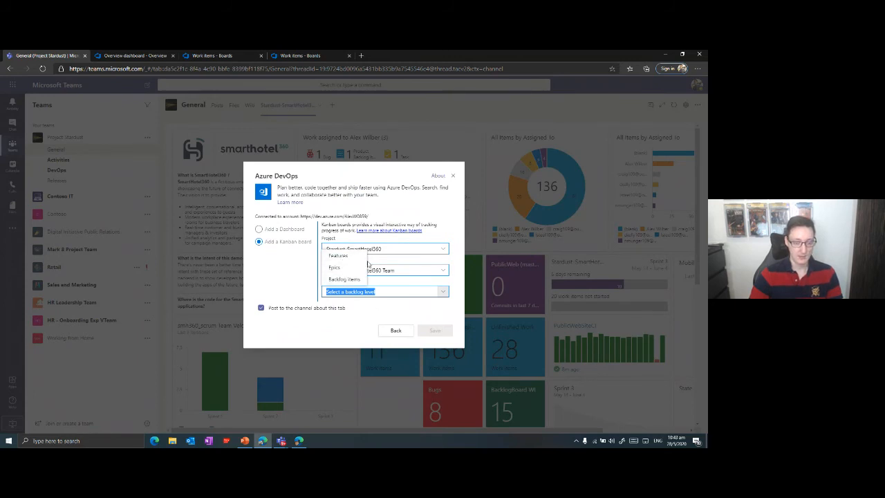
left_click(345, 257)
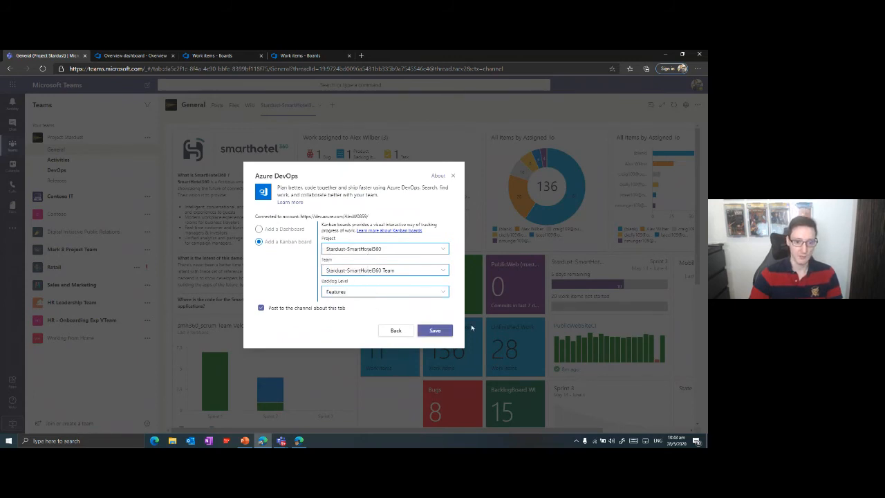
left_click(434, 329)
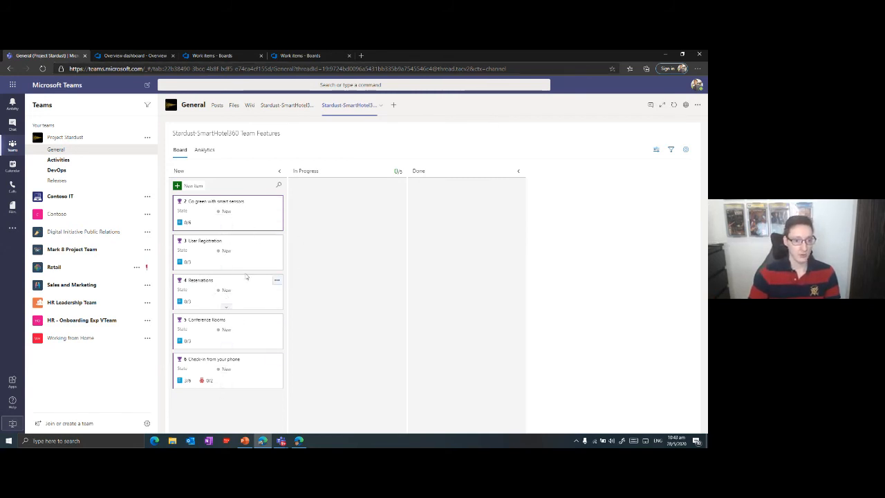
Move the features "Go green with smart sensors" and "User Registration" from New to In Progress on the Kanban board.
left_click_drag(258, 206, 376, 196)
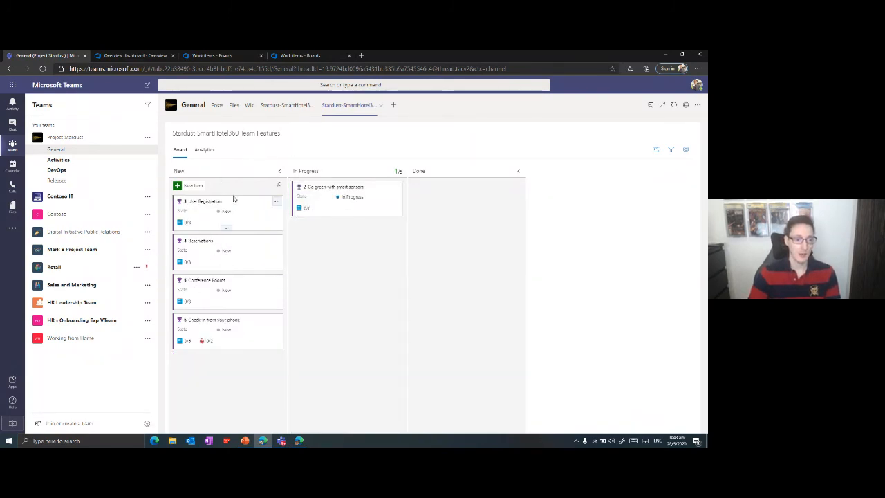
left_click_drag(234, 204, 353, 228)
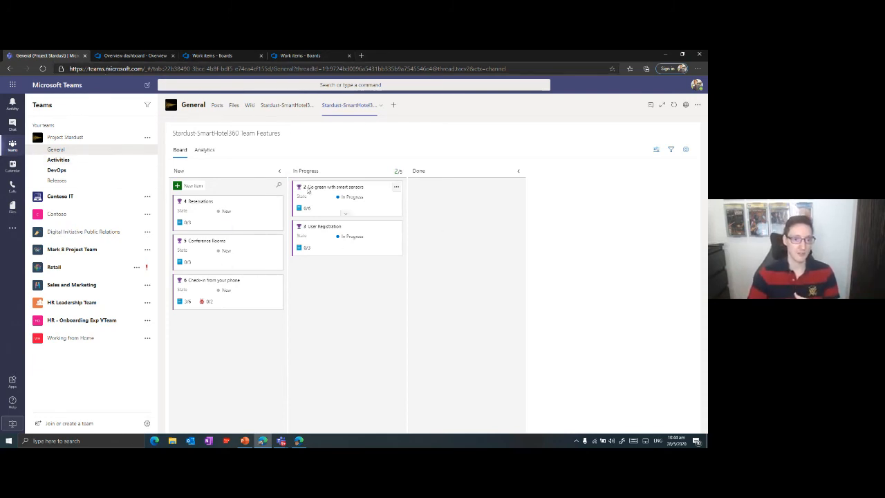
Create a Word document named Documentation in the General channel's files and dismiss the privacy notice.
left_click(234, 105)
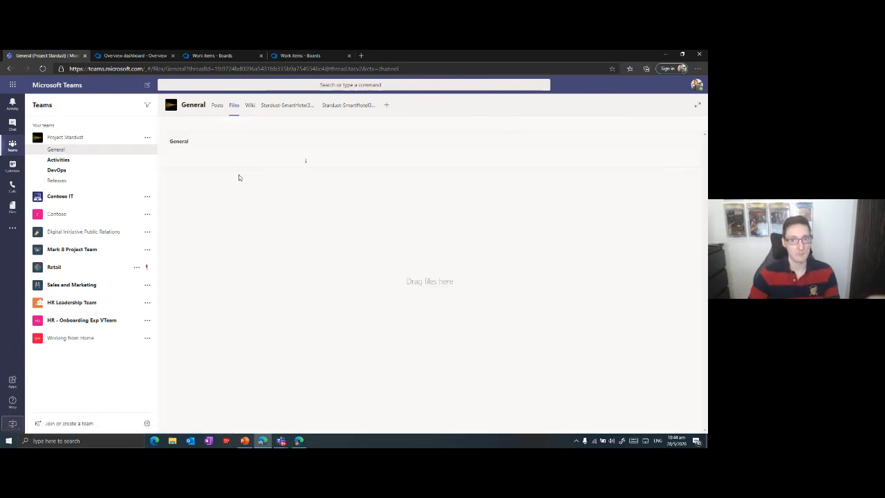
left_click(193, 124)
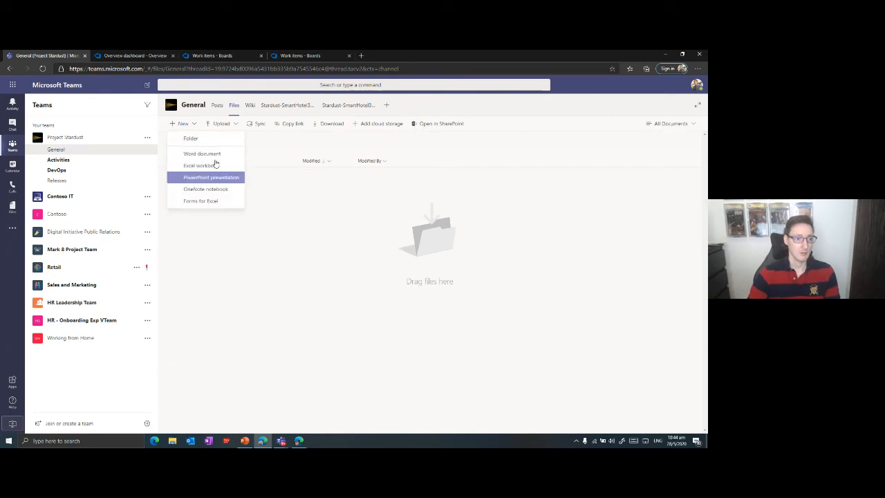
left_click(207, 152)
type("Documentation")
key("Return")
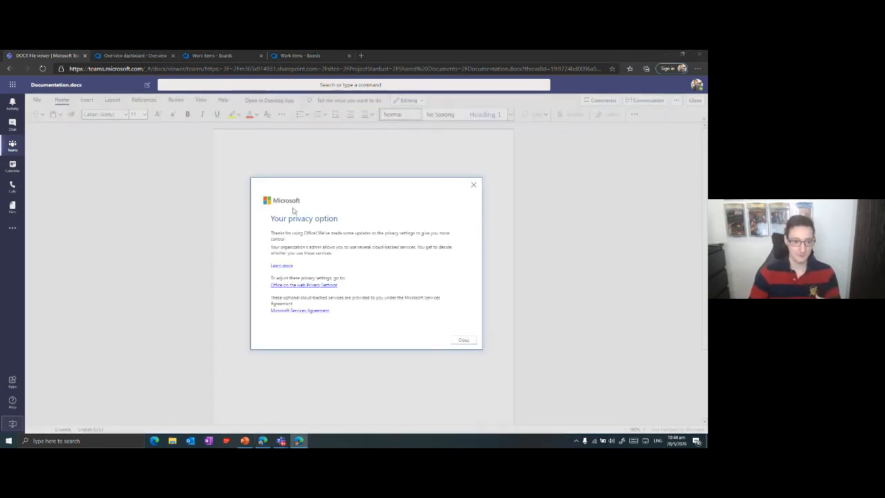
left_click(463, 341)
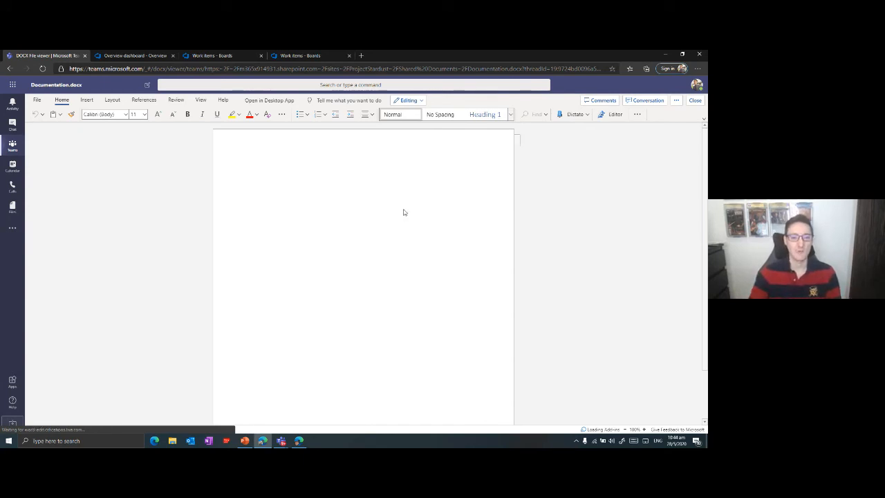
Enter the lines "Purpose", "Getting Started" and "Loggin In" in the document, separated by blank lines.
key("alt+Tab")
left_click(257, 179)
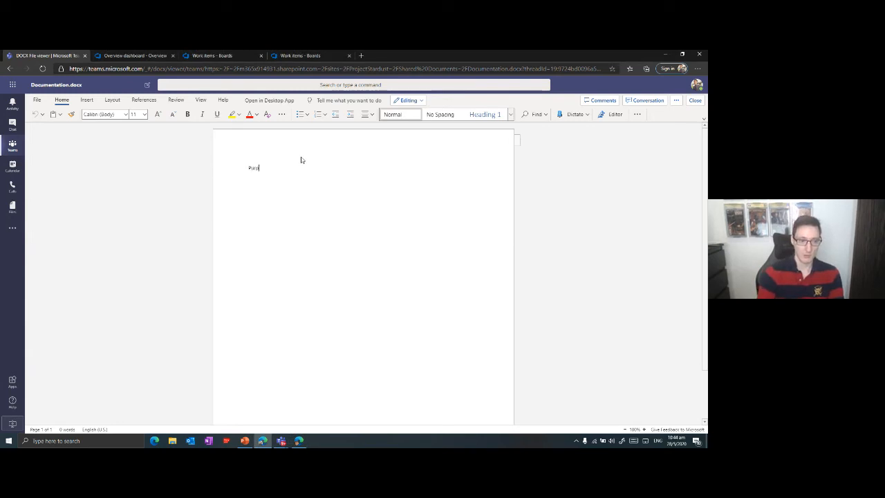
type("Purpose")
key("Return")
key("Return")
type("Gett")
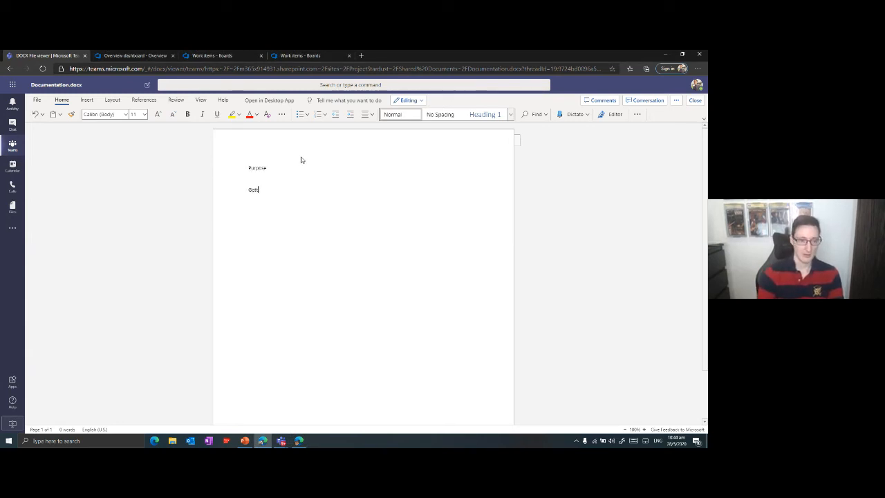
type("ing Started  Lo")
type("ggin In")
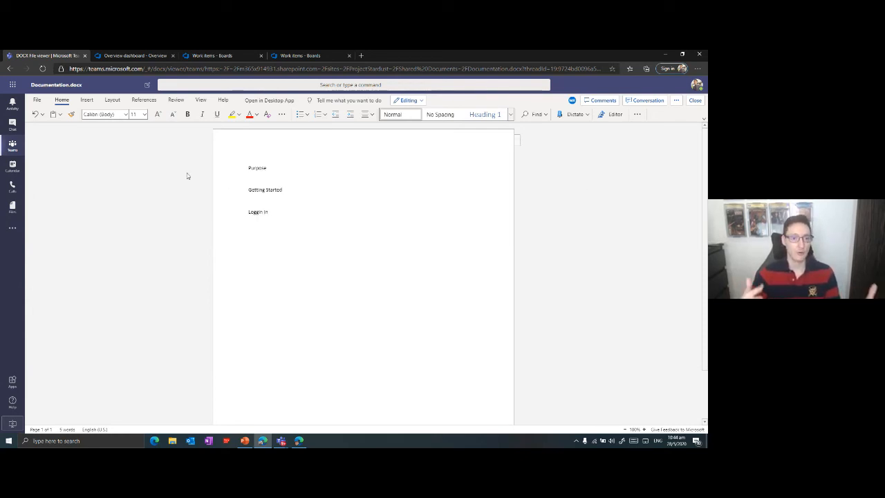
Check the co-author's presence in Documentation.docx, then close the document and return to the General channel's posts.
key("alt+Tab")
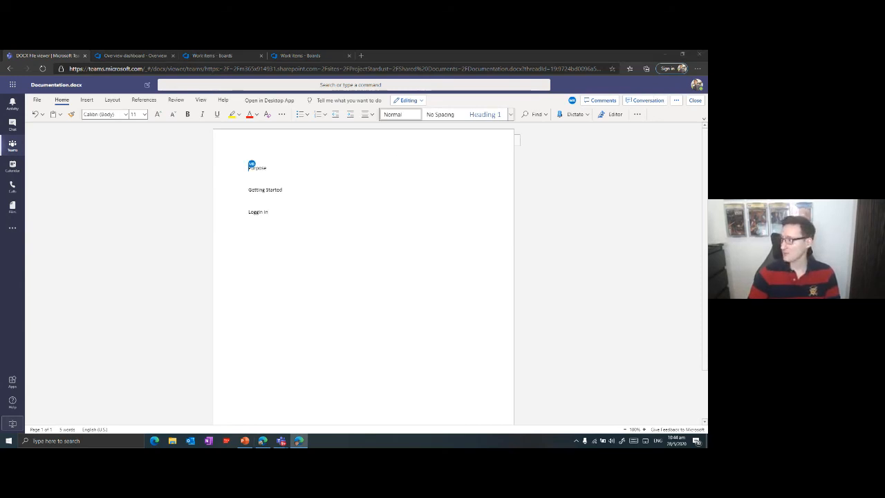
left_click(572, 101)
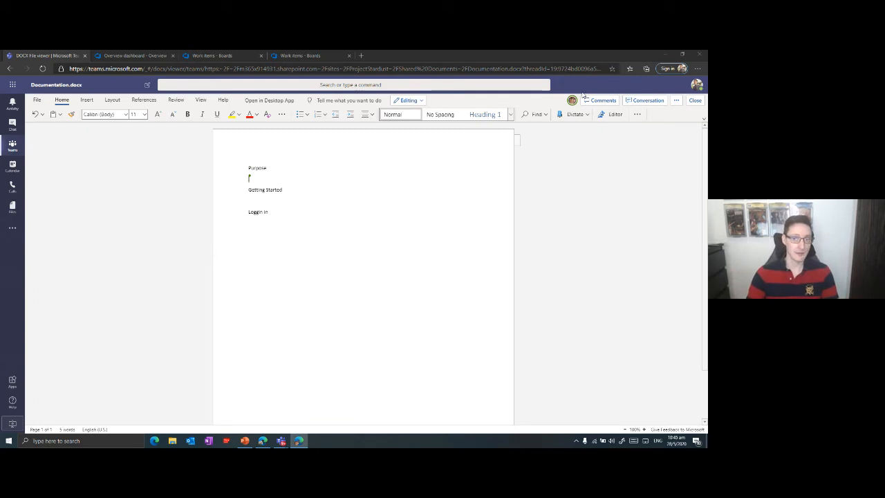
left_click(695, 101)
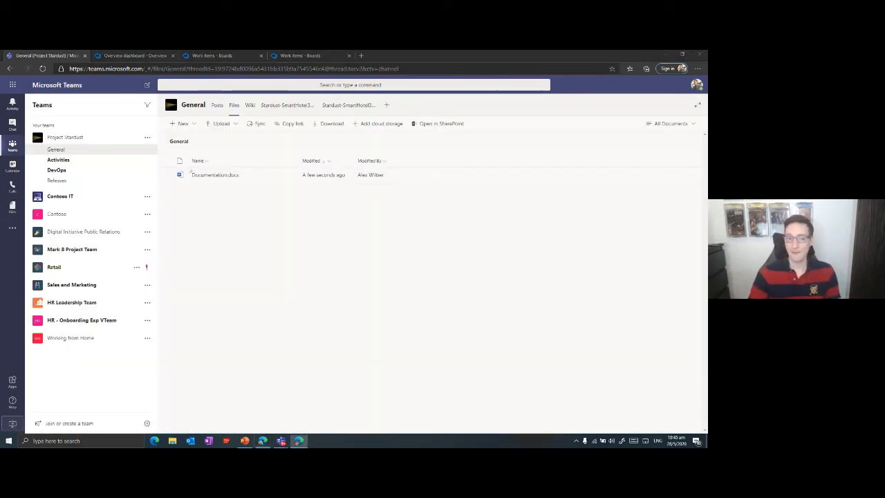
left_click(220, 108)
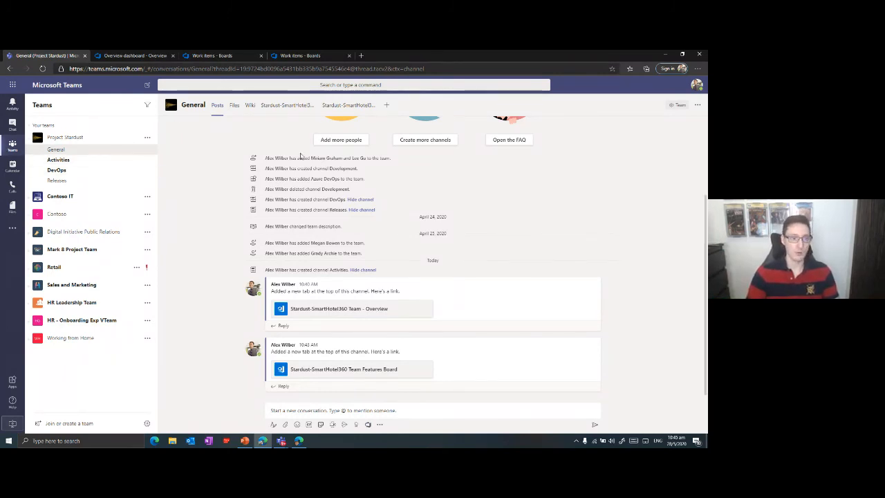
Create a standard channel named "Daily Meeting" in the Project Stardust team.
left_click(148, 138)
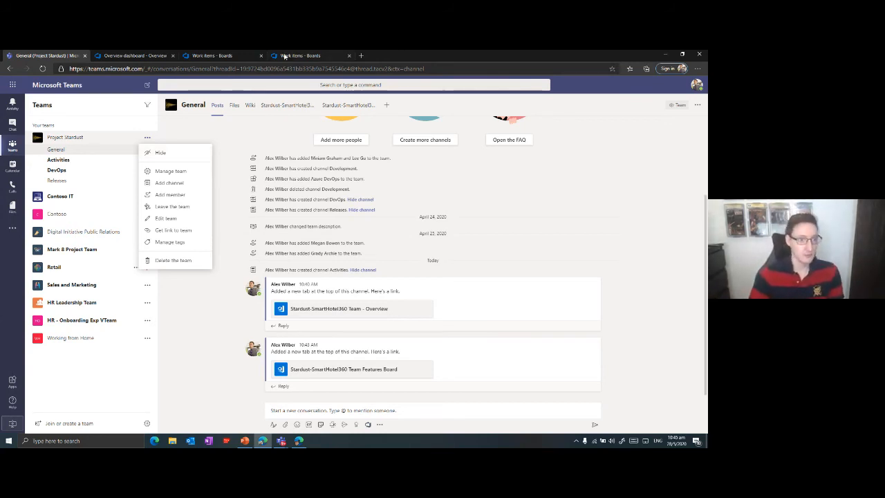
left_click(170, 182)
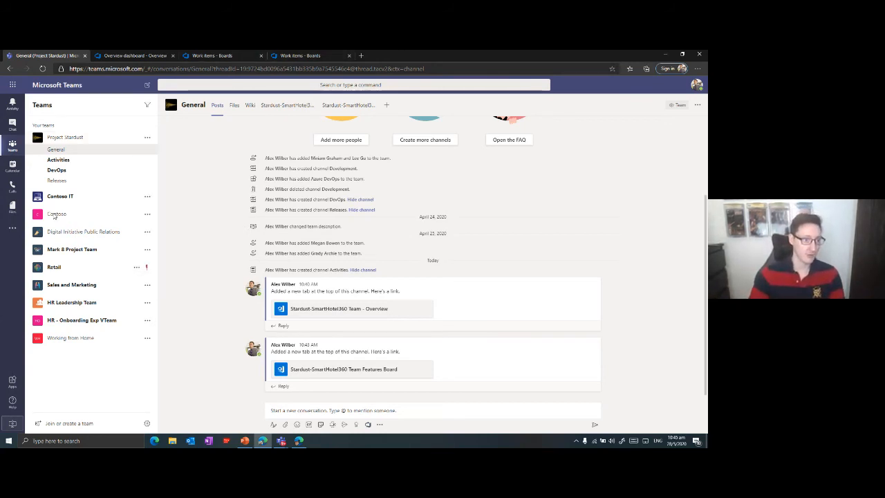
type("De")
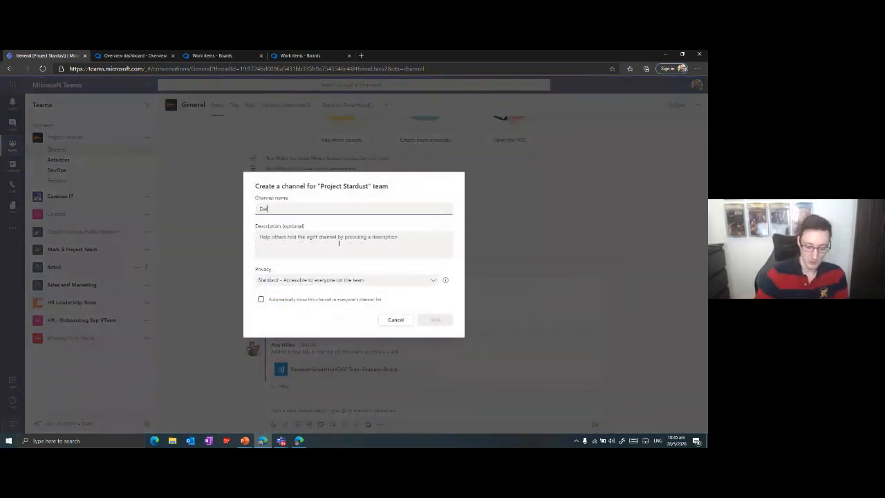
type("ily Meeting")
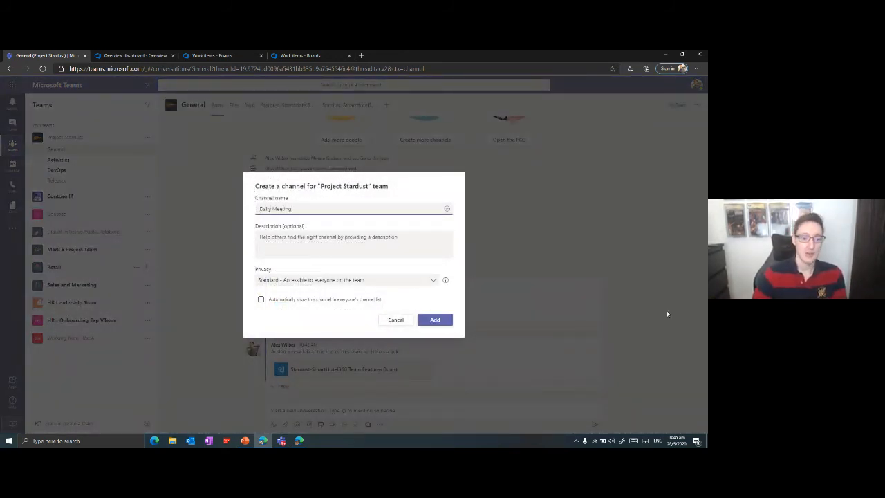
left_click(434, 322)
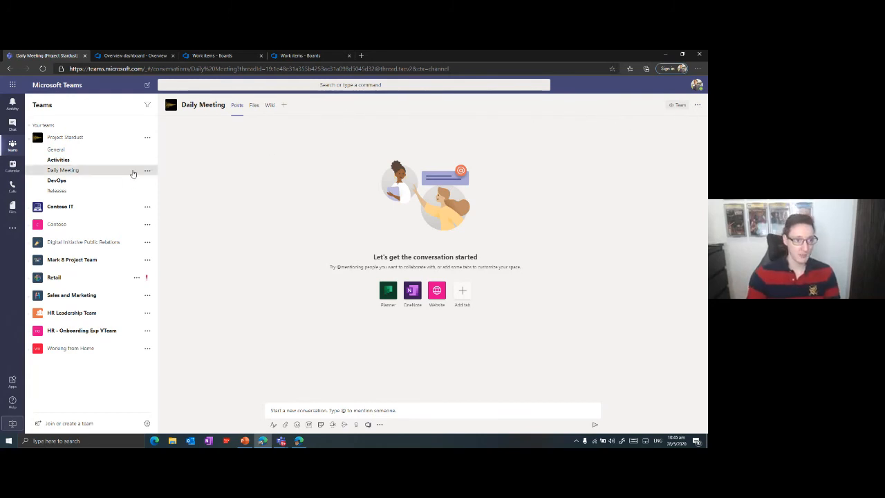
Start an instant meeting in the Daily Meeting channel, allowing the browser to use the microphone and camera.
left_click(315, 411)
left_click(331, 424)
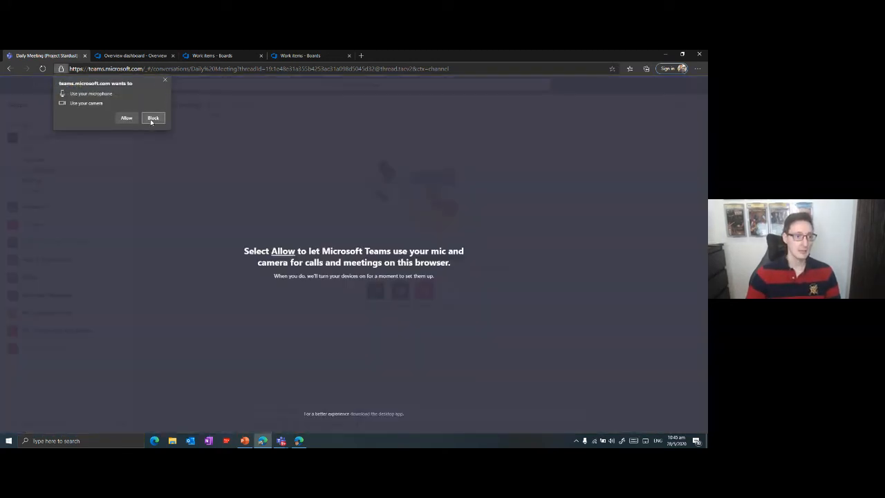
left_click(127, 118)
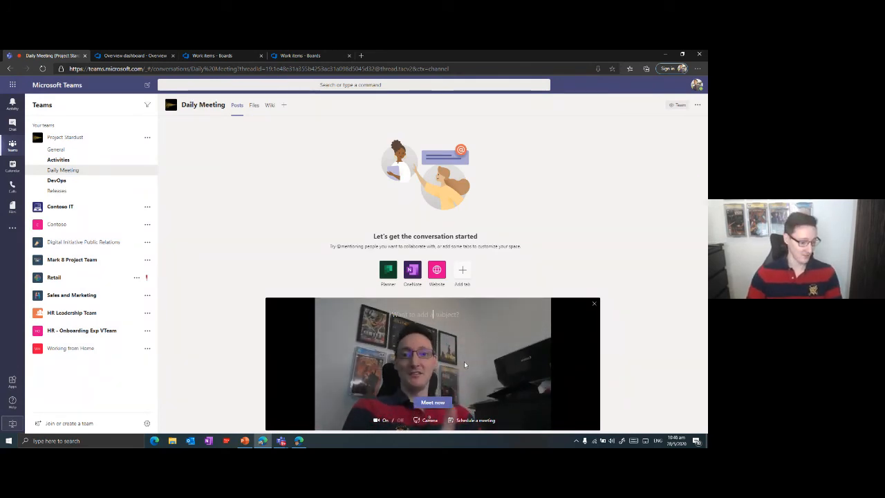
left_click(432, 401)
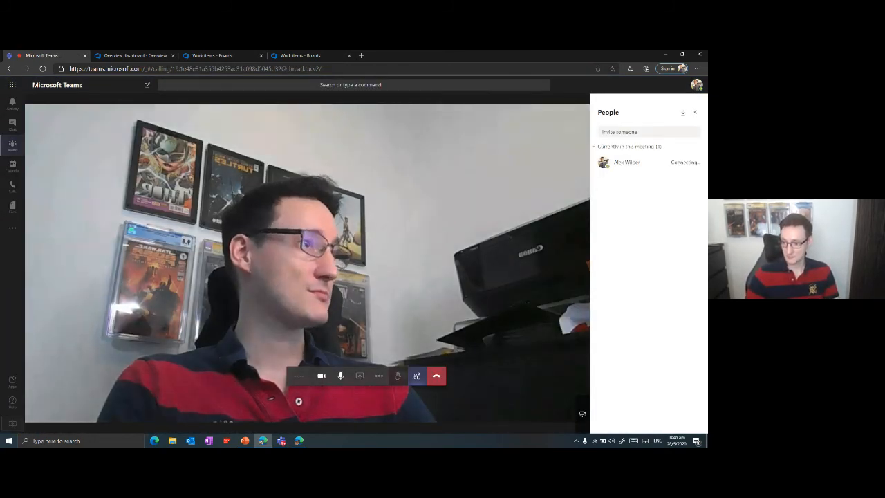
In the second user's Teams session, join the Daily Meeting channel's meeting, allowing microphone and camera access.
key("alt+Tab")
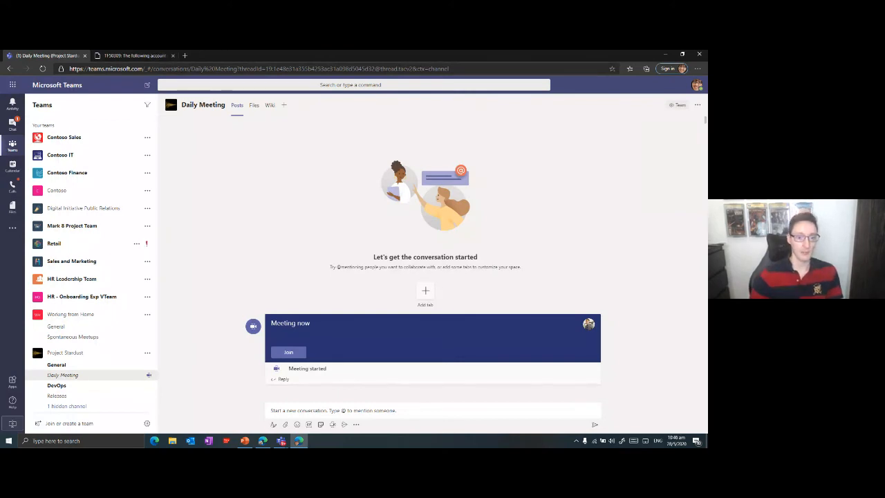
left_click(290, 352)
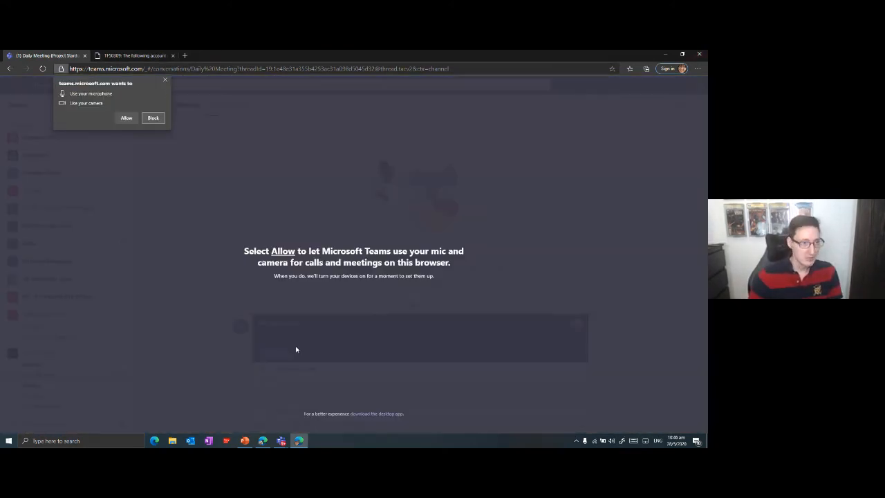
left_click(124, 119)
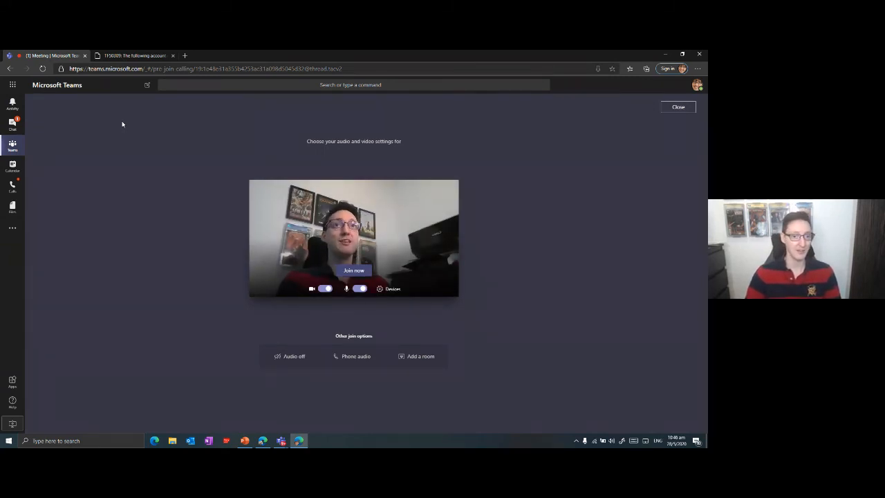
left_click(354, 271)
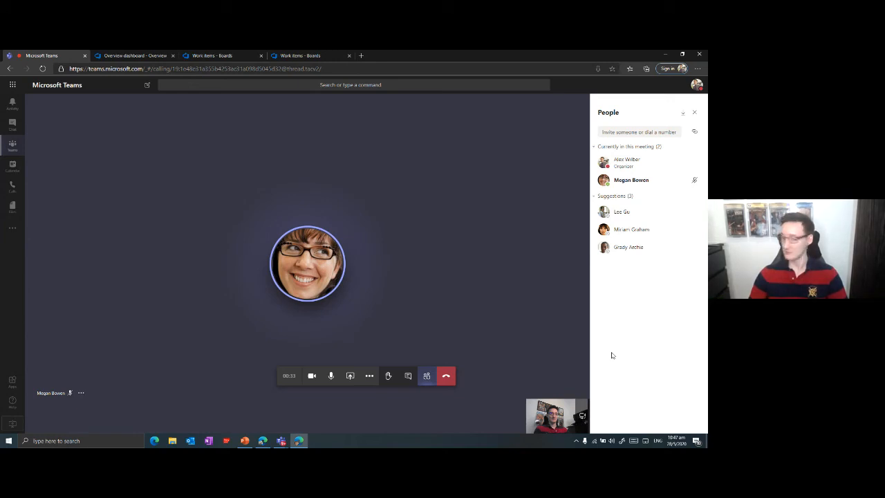
Minimize the Teams meeting window, switch to the PowerPoint slide show and advance to the first point of the Recommendations slide.
left_click(283, 445)
left_click(273, 401)
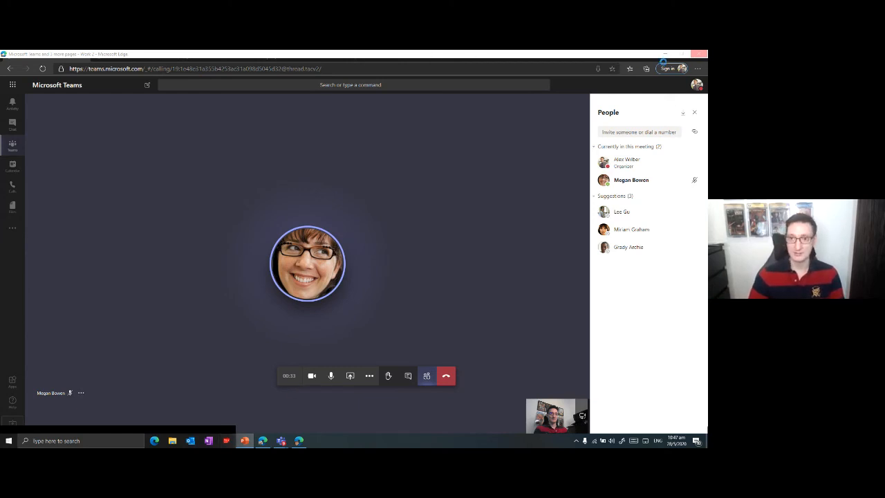
left_click(664, 55)
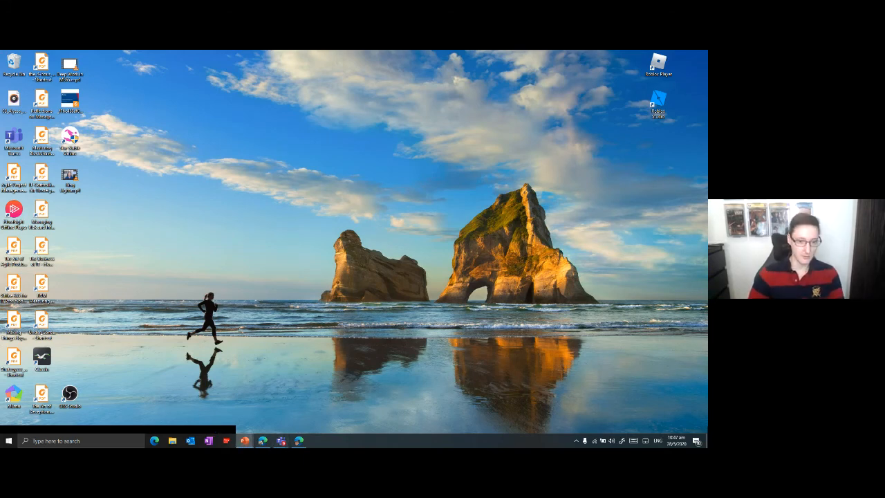
left_click(245, 440)
key("Right")
key("Right")
key("Right")
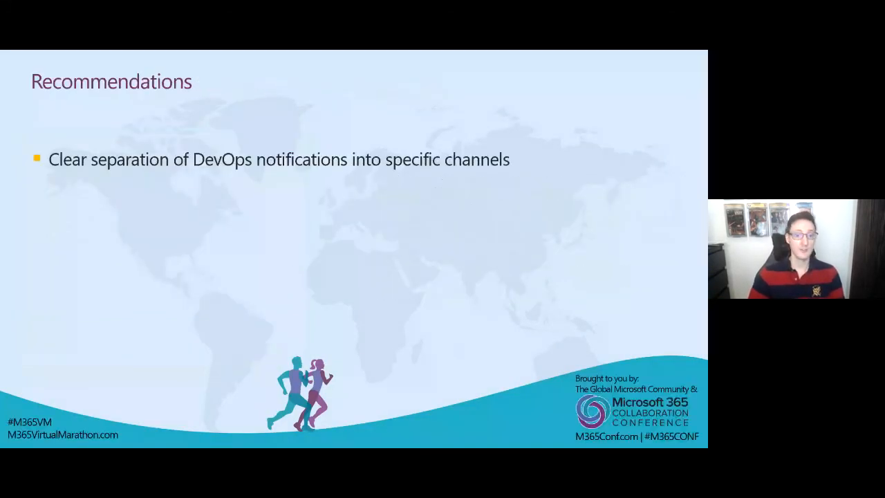